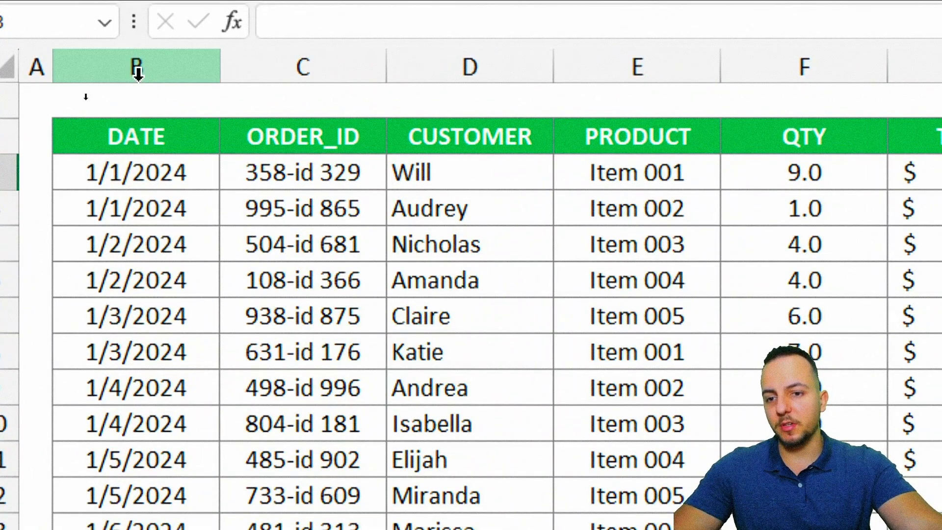
Look over the order table's columns from DATE through TOTAL.
click(137, 73)
click(281, 79)
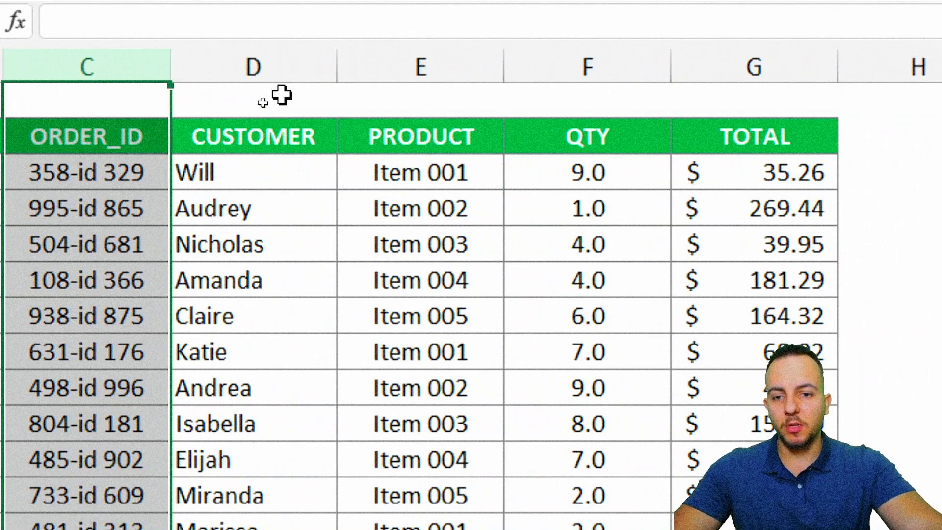
click(386, 71)
click(495, 69)
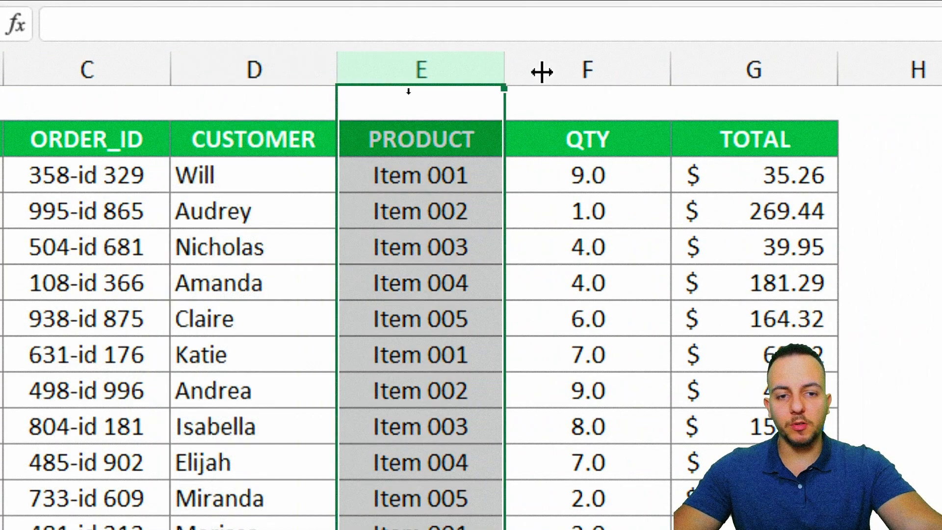
click(633, 72)
click(685, 69)
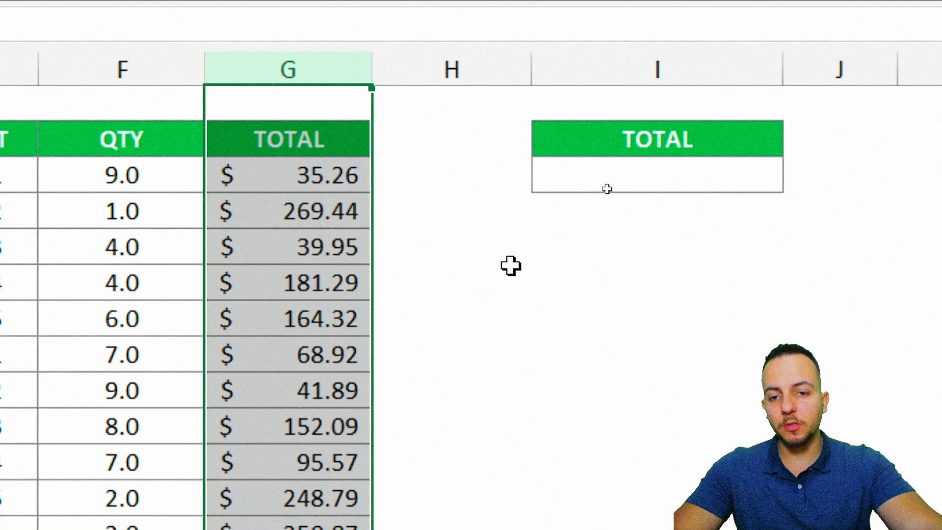
click(331, 175)
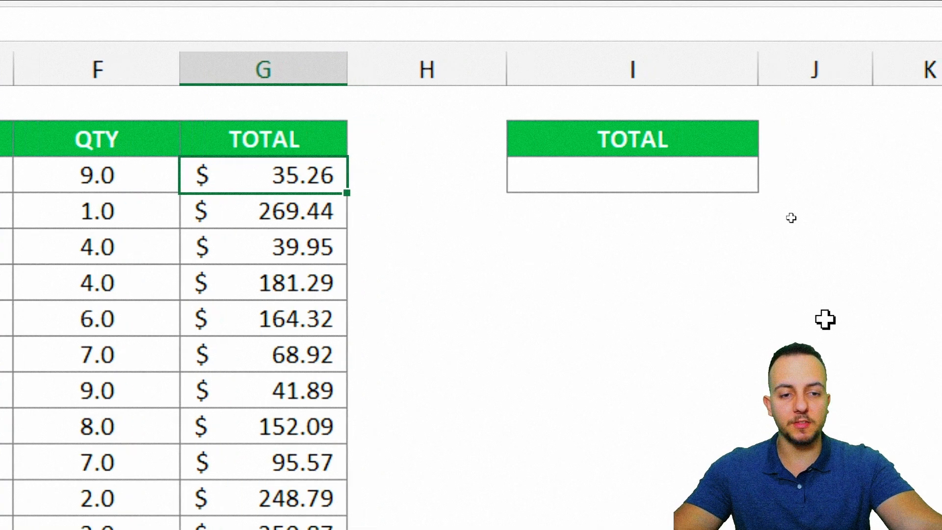
Add the first four order amounts in the cell under the separate TOTAL heading with =G3+G4+G5+G6.
click(657, 175)
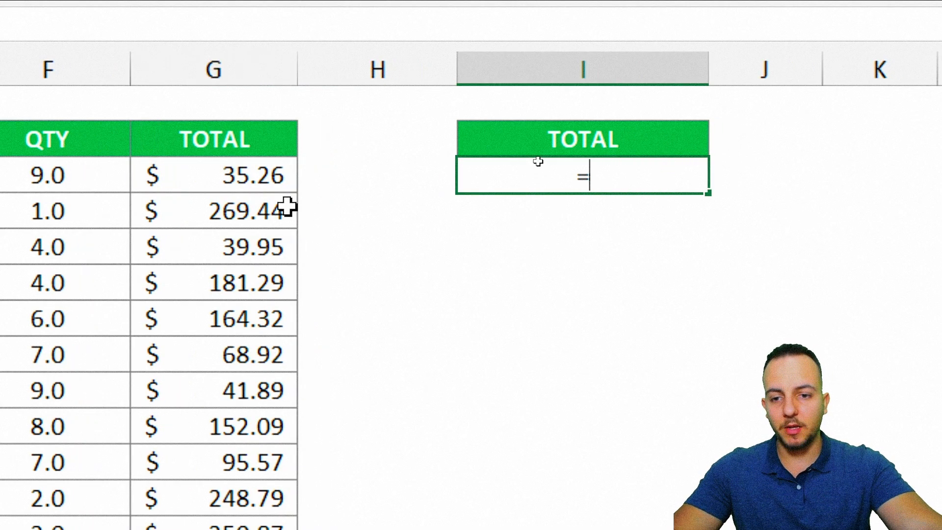
click(219, 185)
text(+)
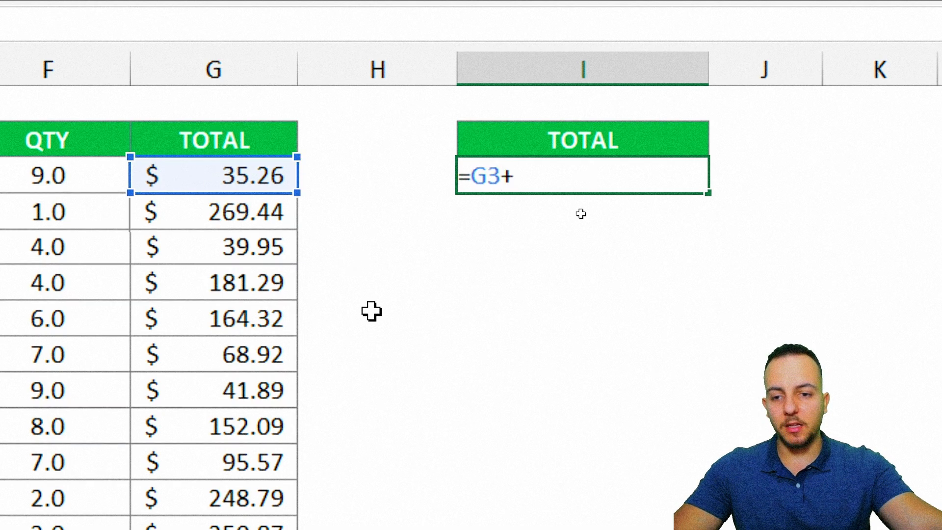
click(241, 211)
text(+)
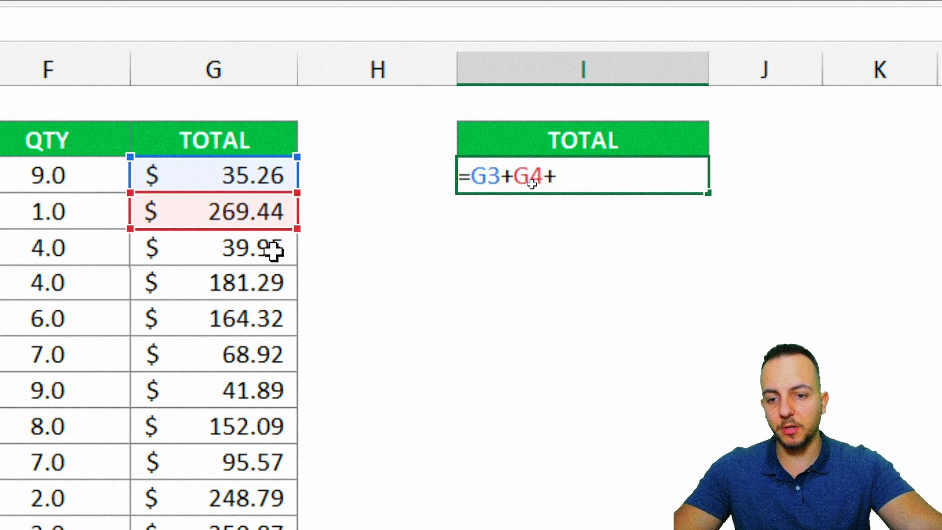
click(275, 250)
text(+)
click(241, 285)
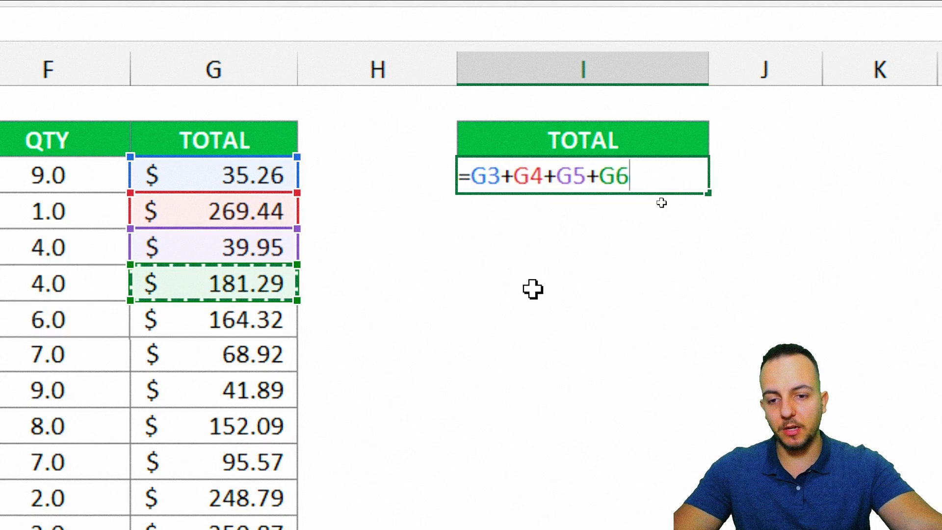
key(Return)
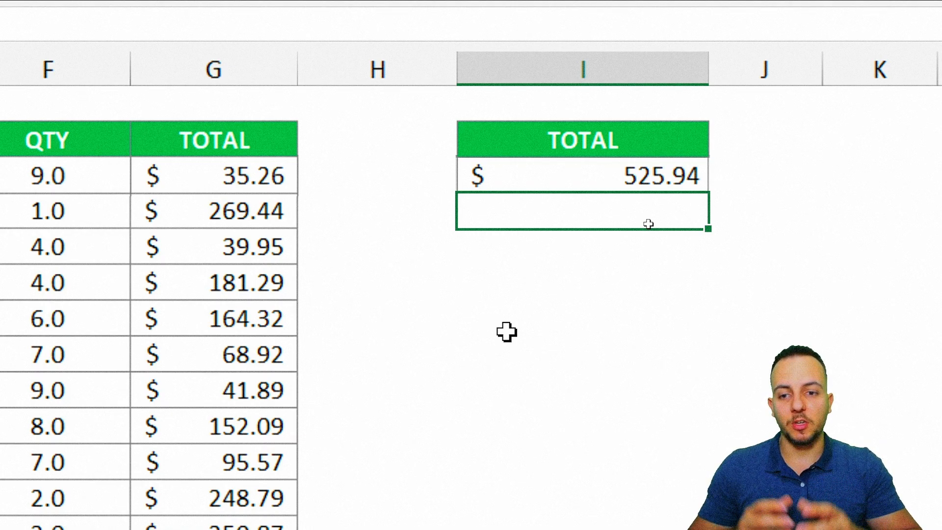
Replace the addition formula under the separate TOTAL heading with a SUM of the range G4:G8.
key(Up)
key(Delete)
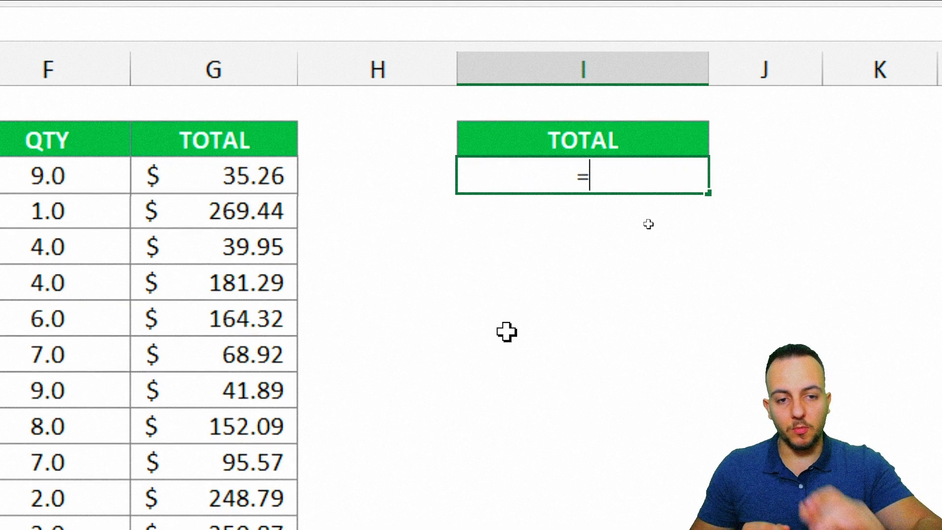
text(=sum)
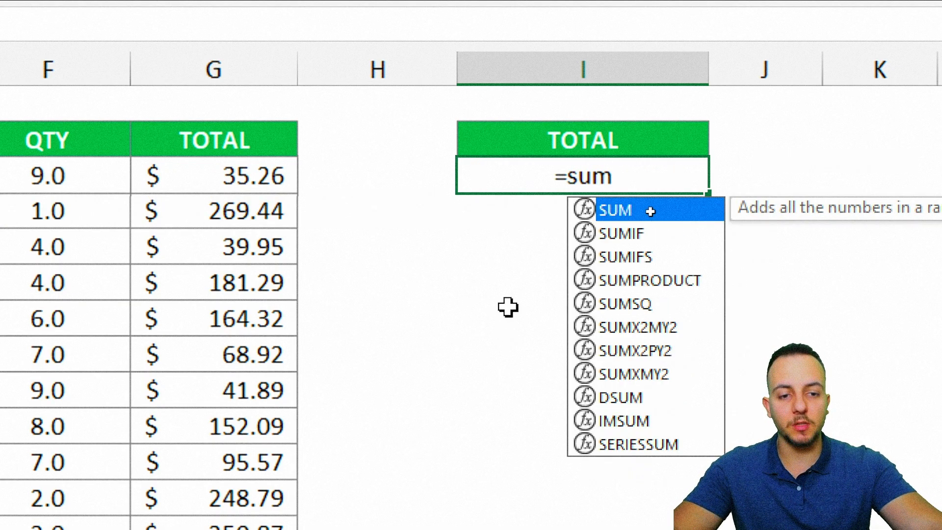
double_click(614, 208)
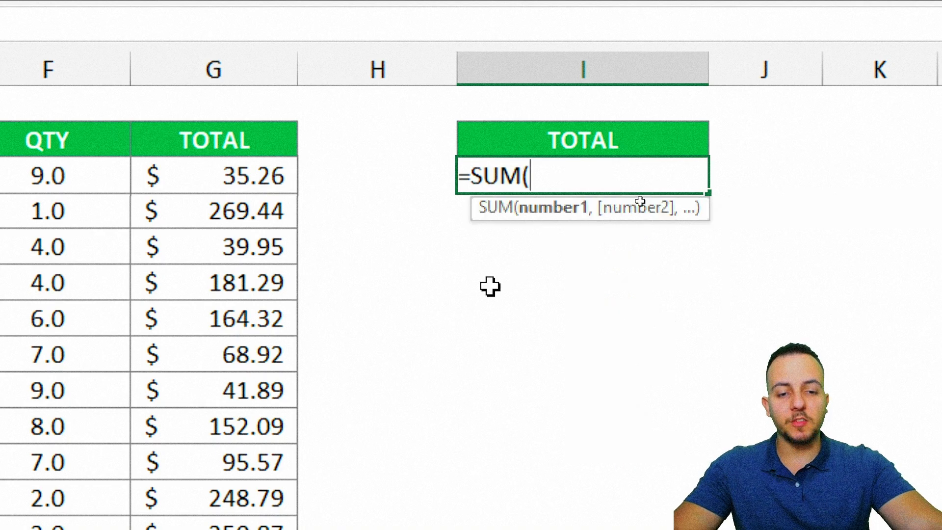
drag(206, 201, 185, 343)
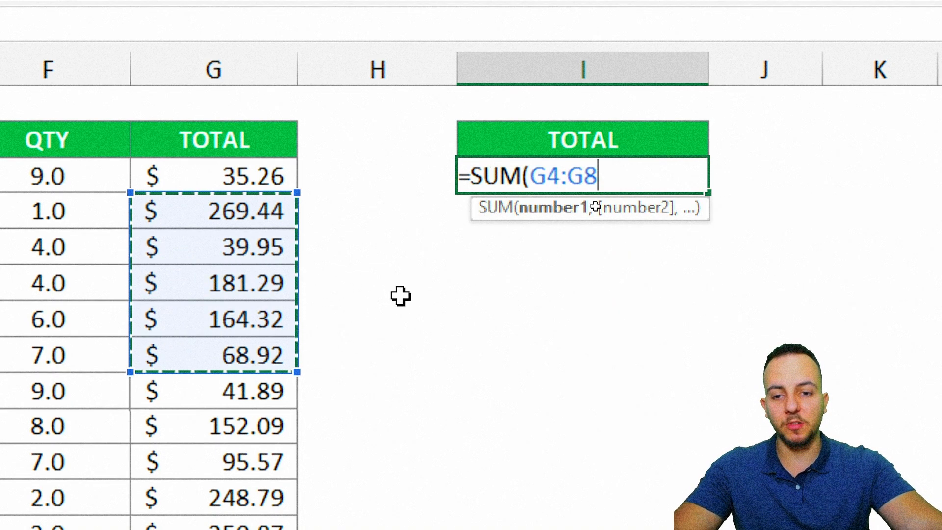
key(Return)
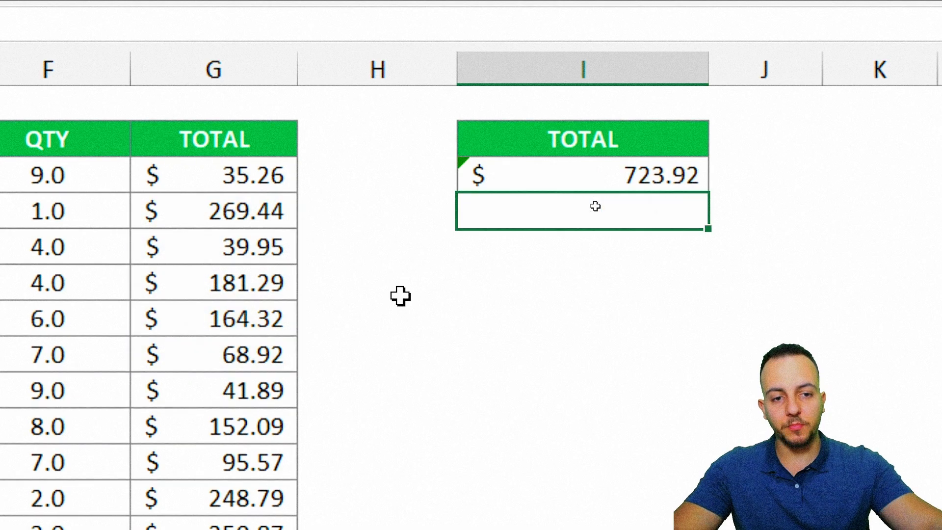
Replace the formula under the separate TOTAL heading with =SUM(G:G) to add up the whole order amount column.
click(513, 183)
key(Delete)
text(=sum)
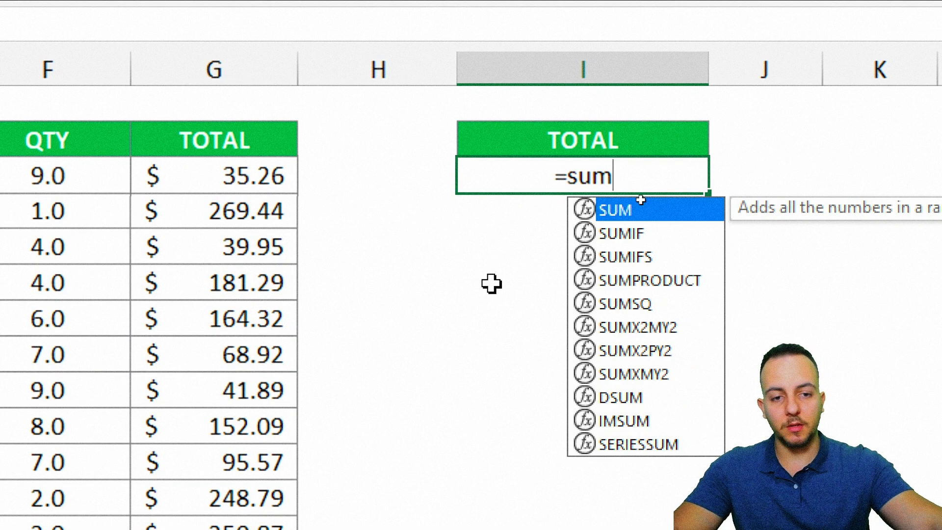
double_click(616, 210)
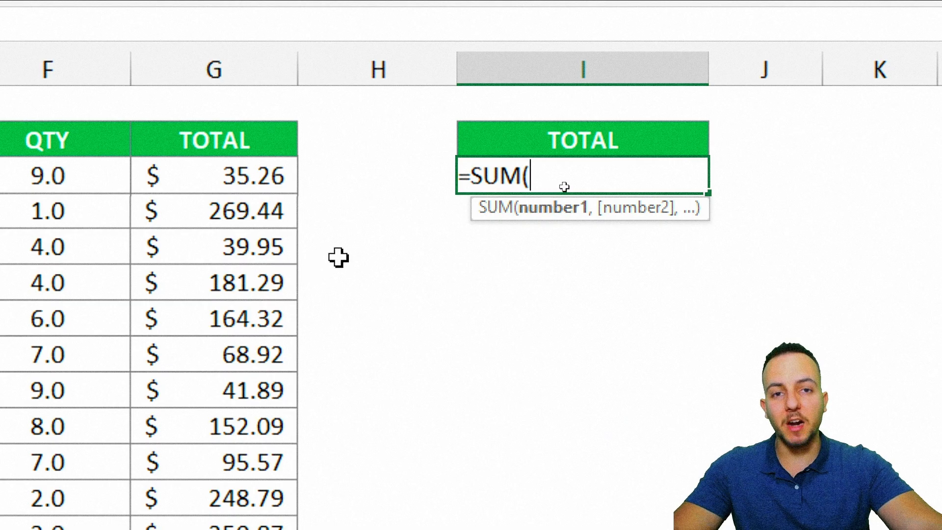
click(223, 61)
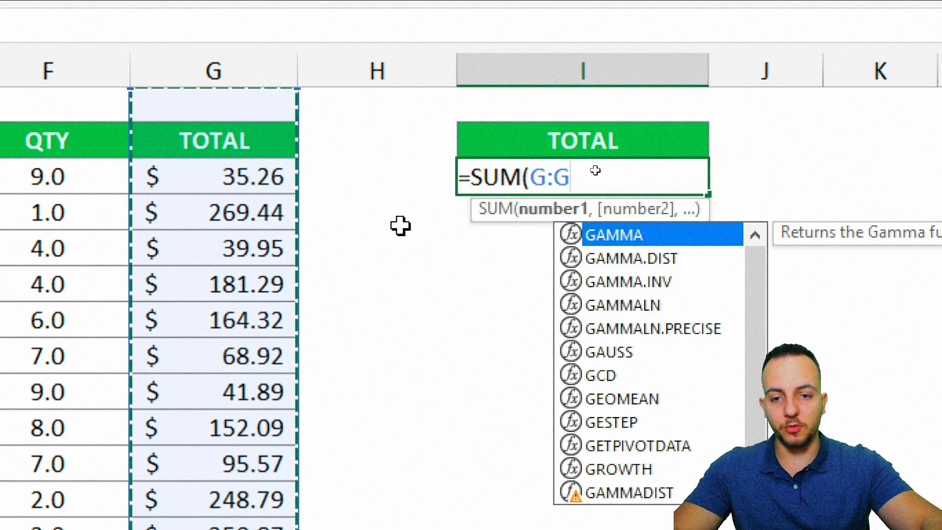
text())
key(Return)
key(ctrl+2)
drag(457, 154, 709, 198)
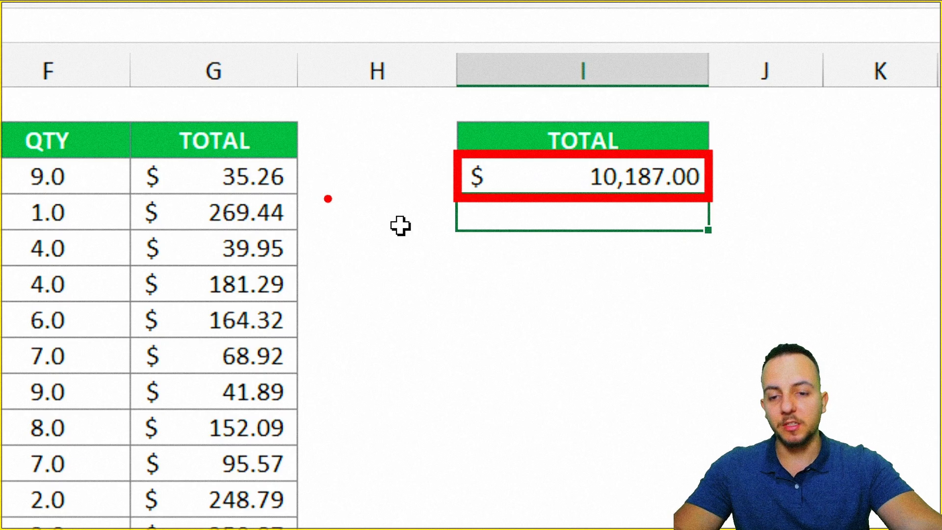
drag(328, 199, 403, 153)
mouse_move(128, 50)
mouse_down()
mouse_move(220, 185)
mouse_move(305, 514)
mouse_up()
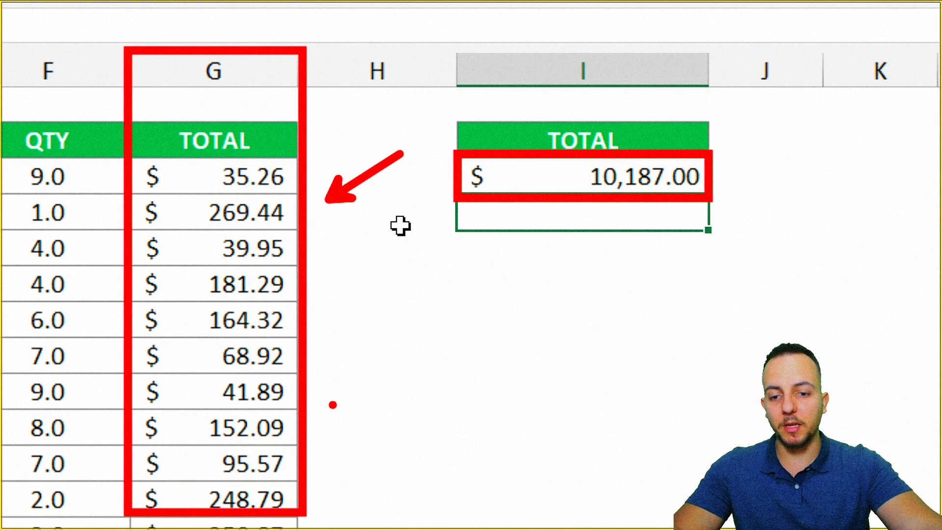
drag(333, 405, 439, 383)
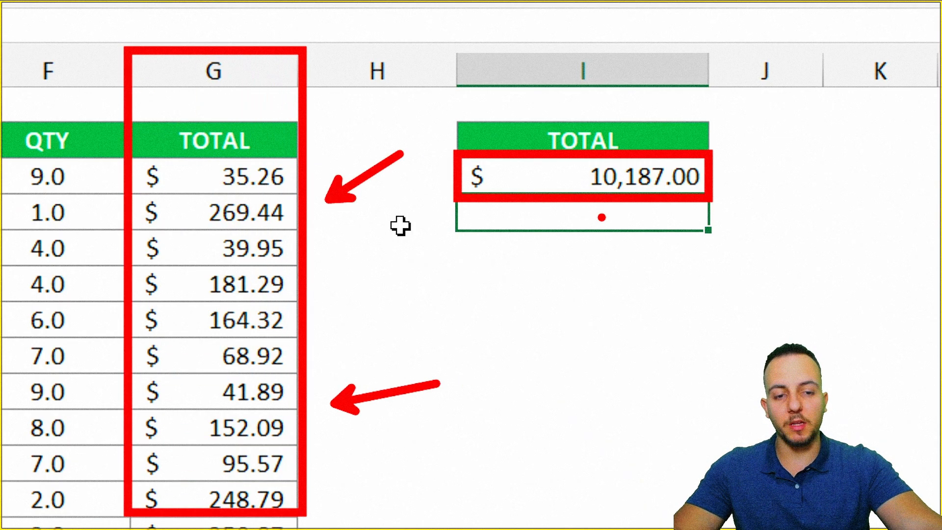
key(Escape)
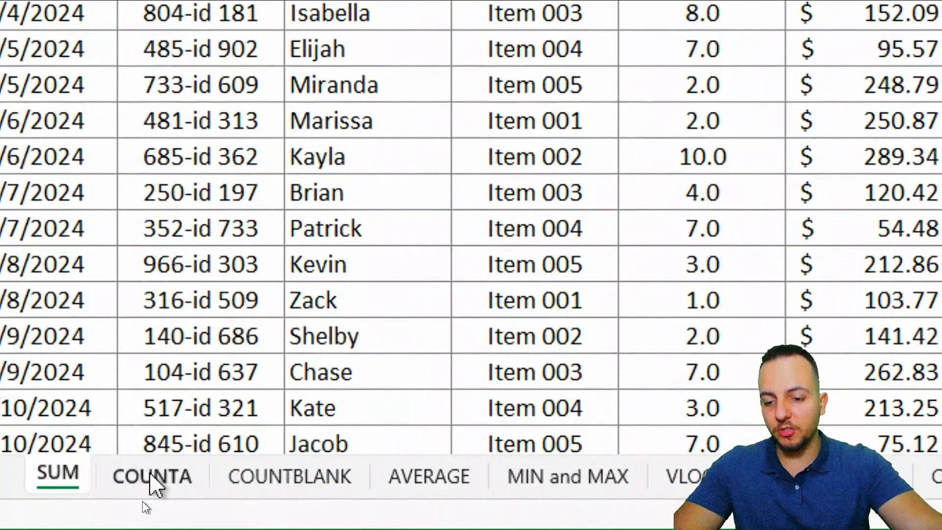
Go to the COUNTA sheet and start a COUNTA formula in the cell under QTY OF ORDERS.
click(144, 503)
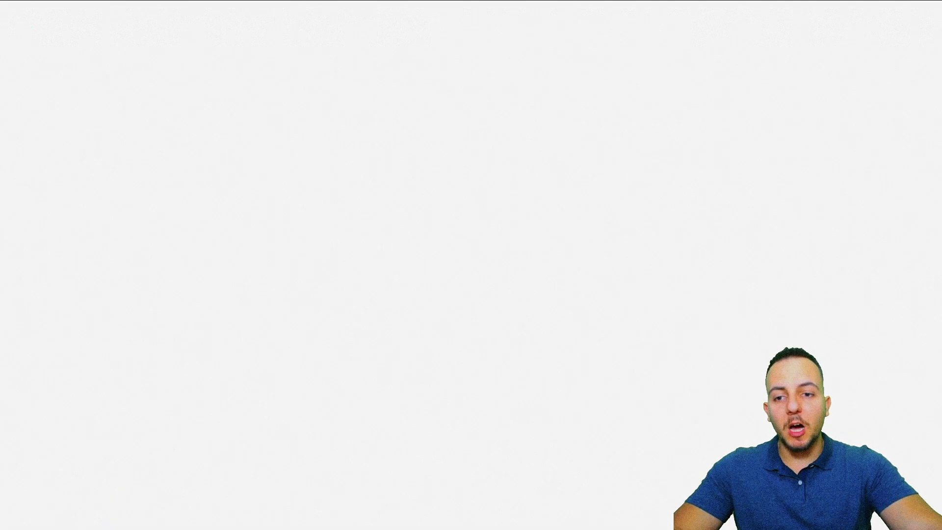
scroll(185, 269, left, 5)
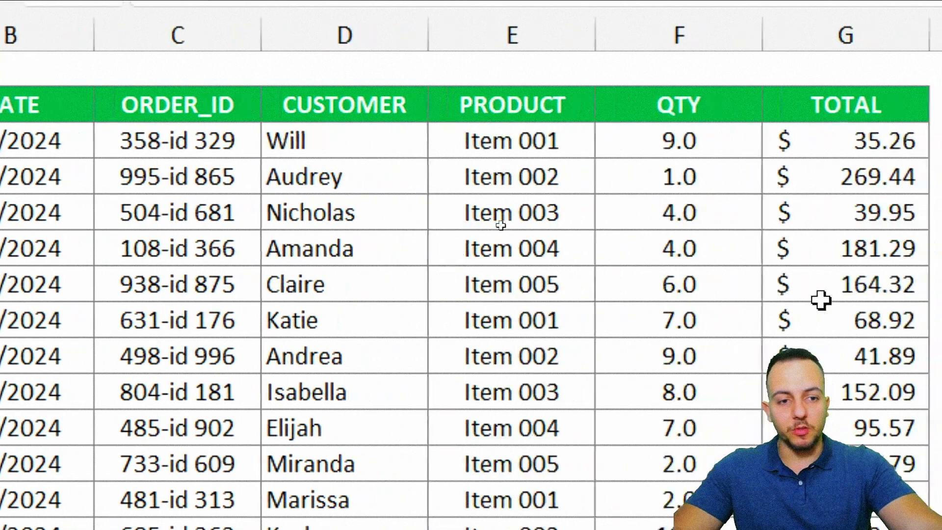
text(=count)
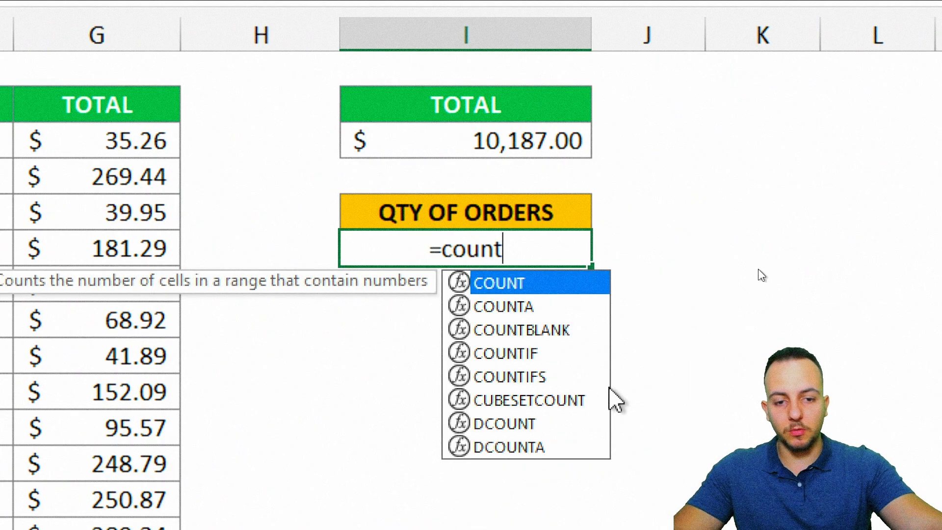
click(504, 307)
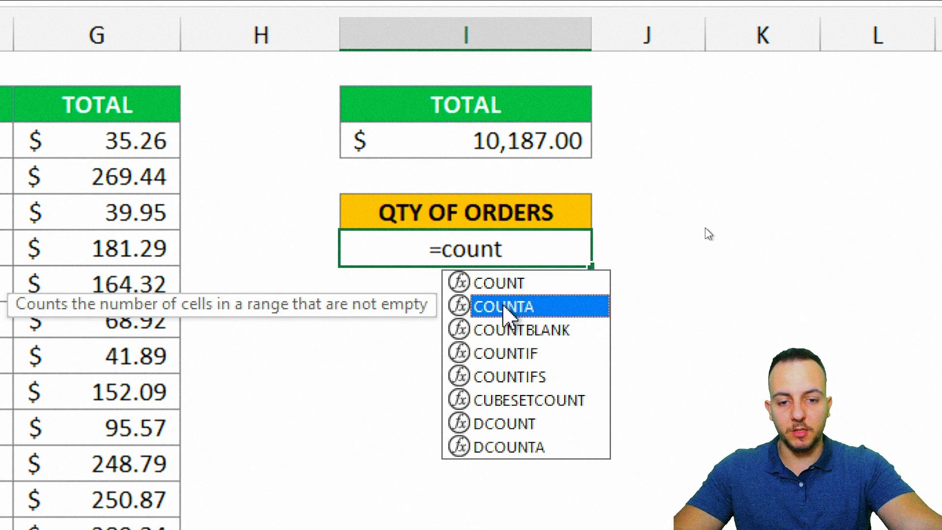
double_click(503, 306)
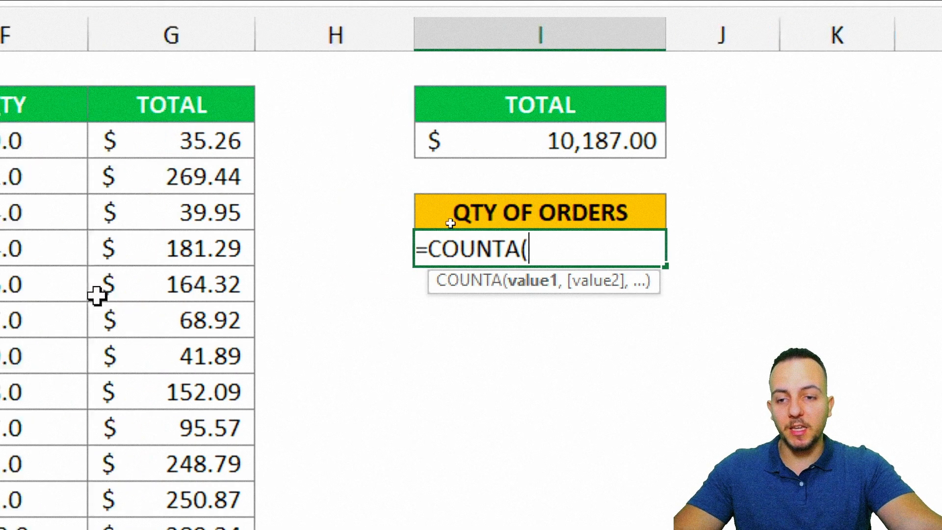
Try the order IDs C3:C8 and the entire column C as the COUNTA formula's range.
drag(378, 141, 368, 324)
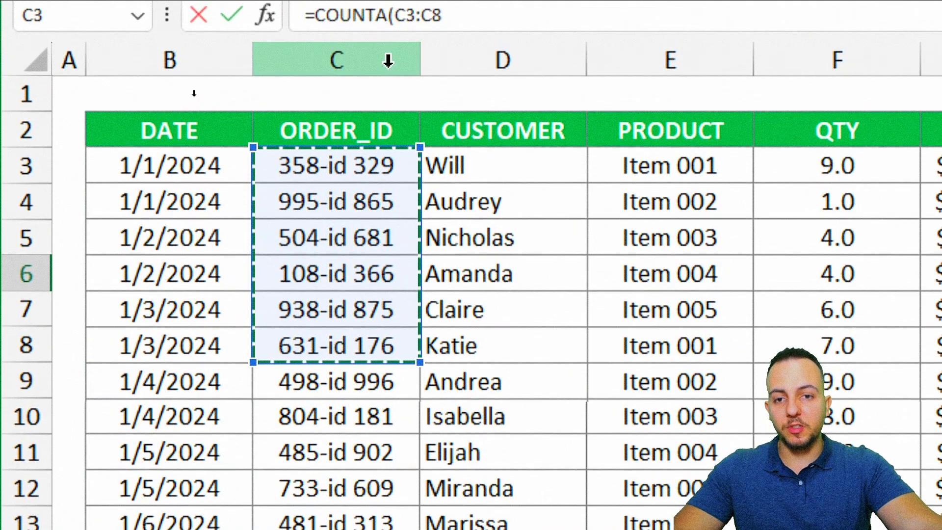
click(388, 35)
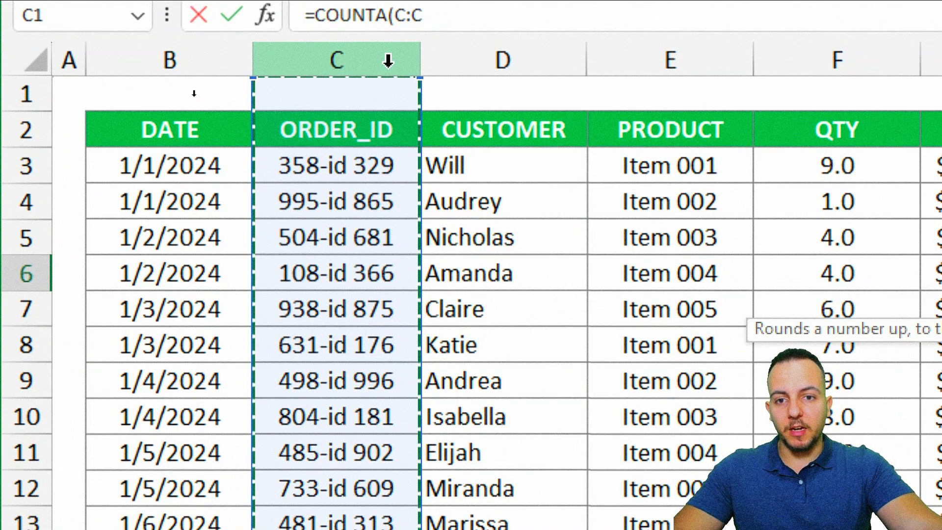
key(ctrl+2)
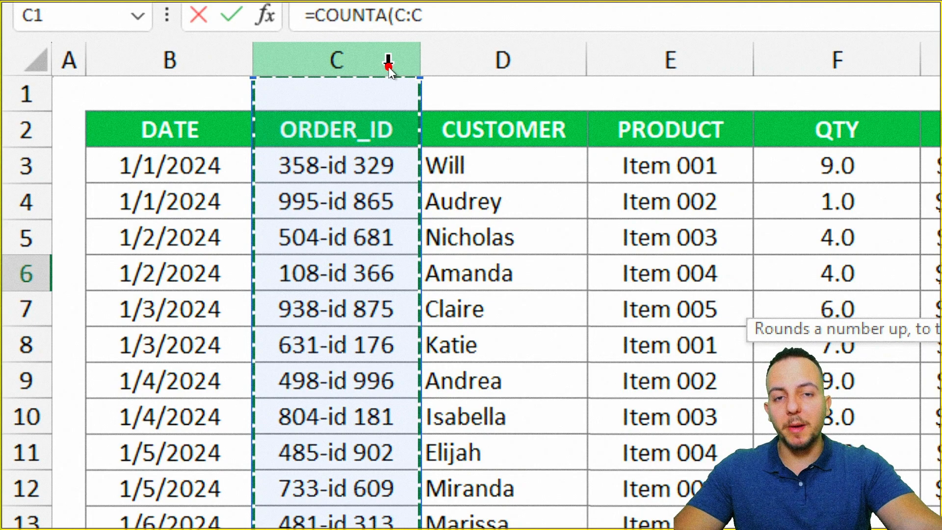
drag(257, 102, 406, 153)
drag(418, 117, 527, 75)
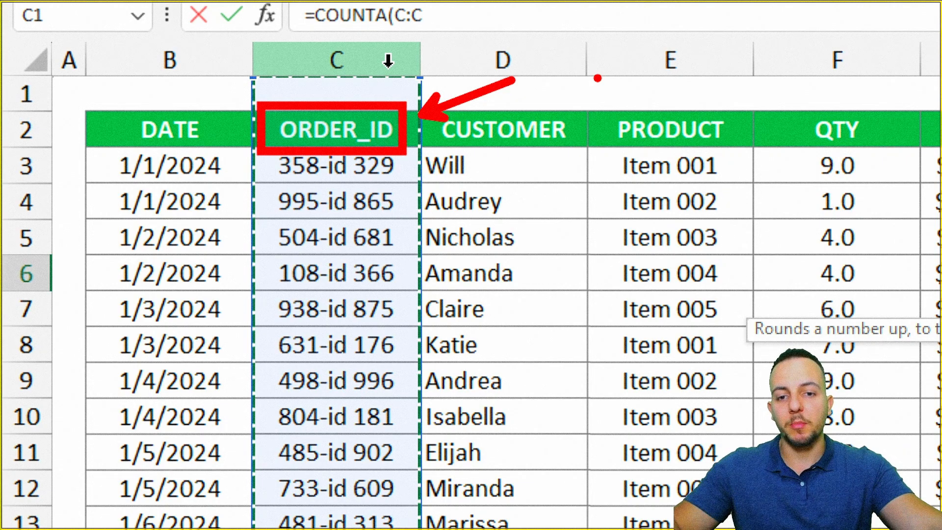
key(ctrl+z)
key(ctrl+z)
mouse_move(496, 61)
mouse_down()
mouse_move(419, 91)
mouse_move(445, 98)
mouse_up()
drag(277, 96, 412, 92)
key(ctrl+z)
key(ctrl+z)
drag(400, 139, 535, 61)
mouse_move(410, 170)
mouse_down()
mouse_move(420, 182)
mouse_move(492, 129)
mouse_up()
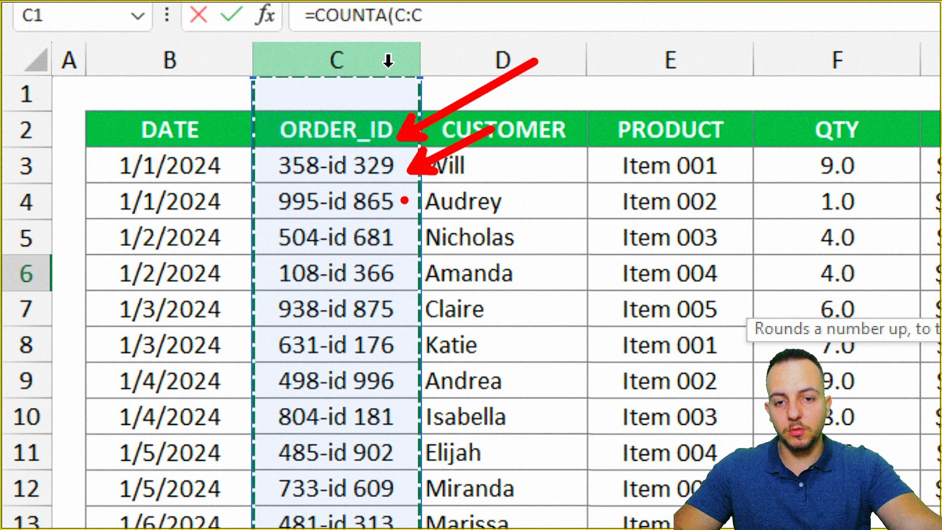
drag(404, 200, 493, 170)
drag(417, 183, 419, 209)
drag(422, 248, 417, 228)
drag(403, 238, 484, 214)
key(ctrl+z)
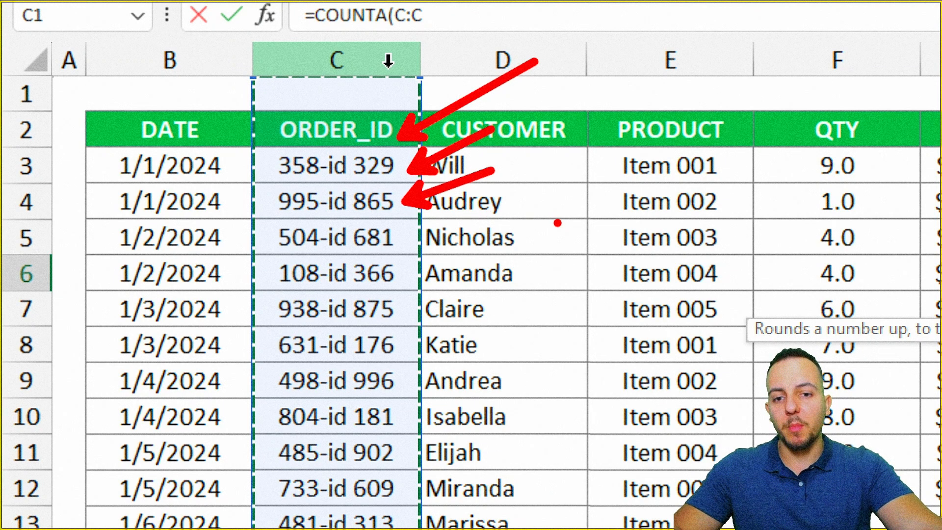
key(ctrl+z)
key(ctrl+z)
key(ctrl+z)
drag(266, 109, 404, 150)
drag(418, 114, 519, 75)
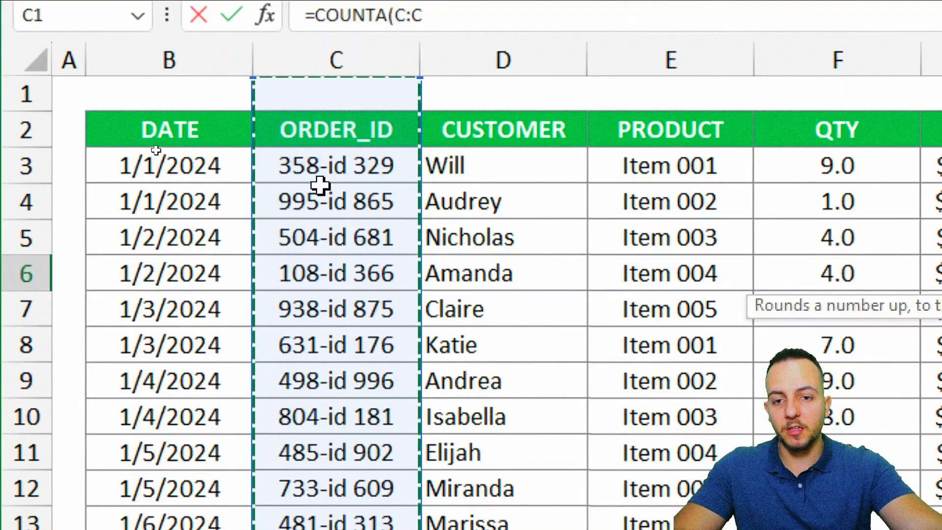
Complete the COUNTA formula under QTY OF ORDERS with the order ID range C3:C64 and review the entered formula.
mouse_move(305, 162)
mouse_down()
mouse_move(310, 221)
mouse_move(344, 177)
mouse_move(333, 274)
mouse_move(365, 180)
mouse_move(334, 211)
mouse_move(337, 322)
mouse_up()
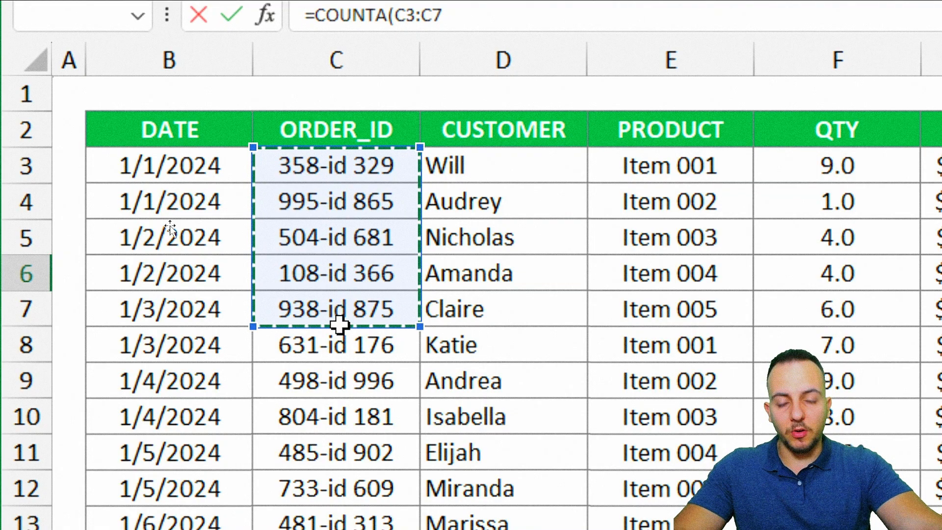
drag(320, 175, 331, 364)
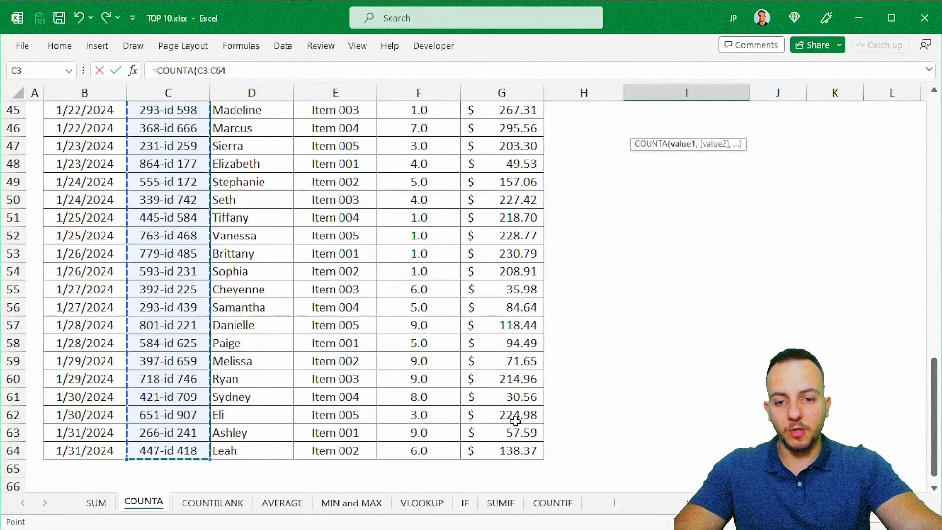
drag(934, 391, 917, 119)
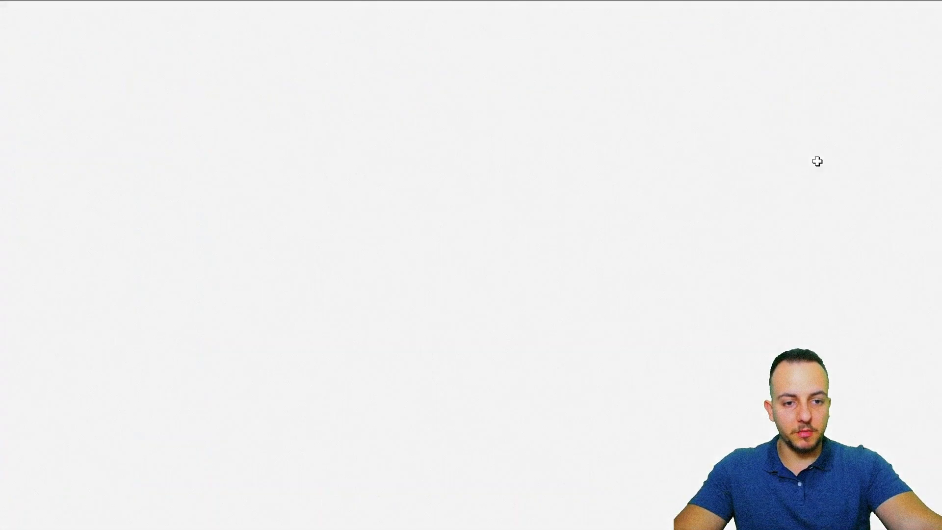
text())
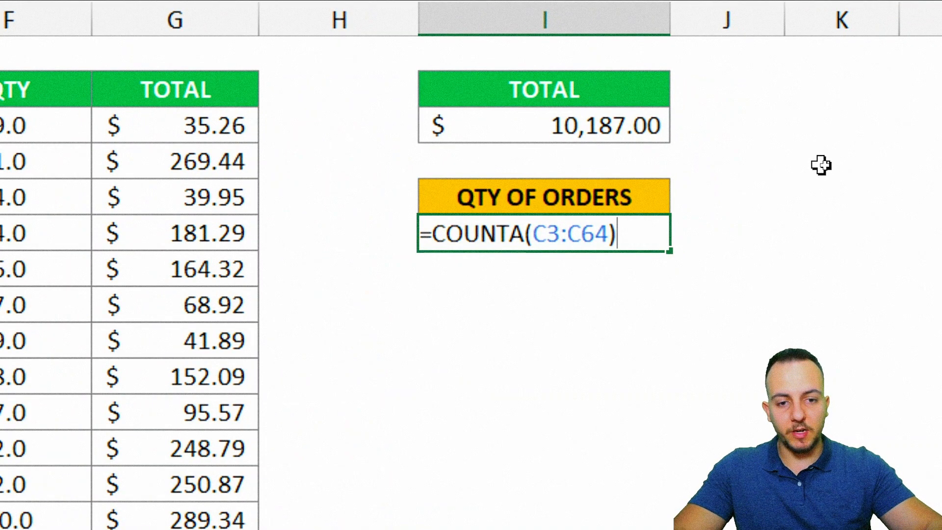
key(Return)
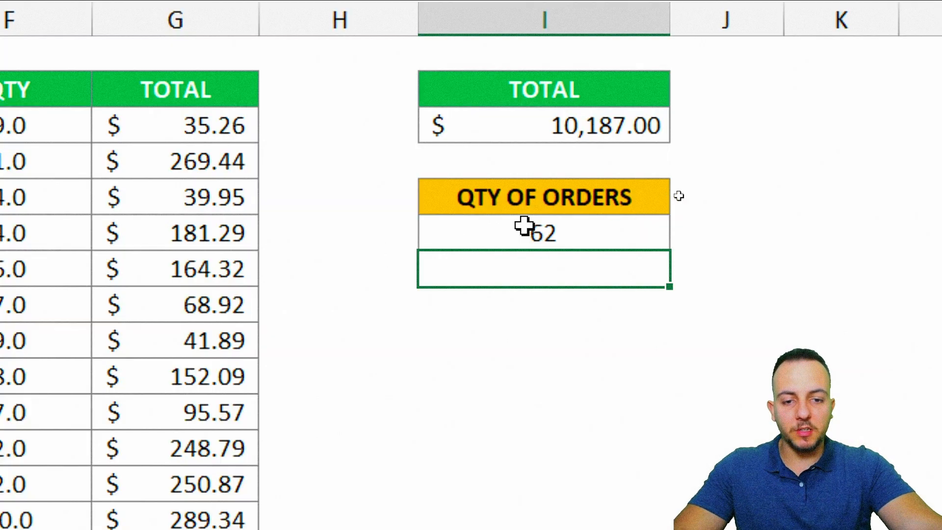
double_click(509, 229)
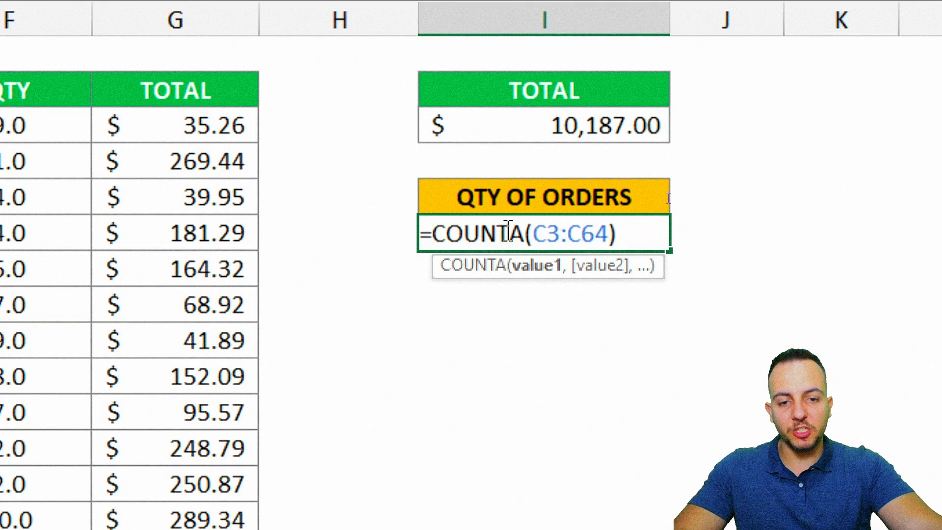
key(Escape)
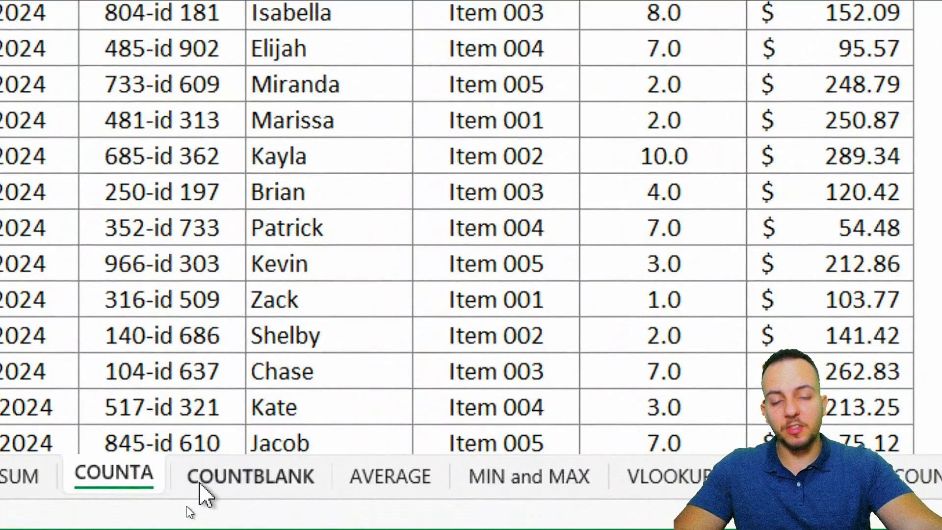
Open the COUNTBLANK sheet and examine the filled and empty cells of the LECTURE column and the non-subscriber limit note.
click(200, 484)
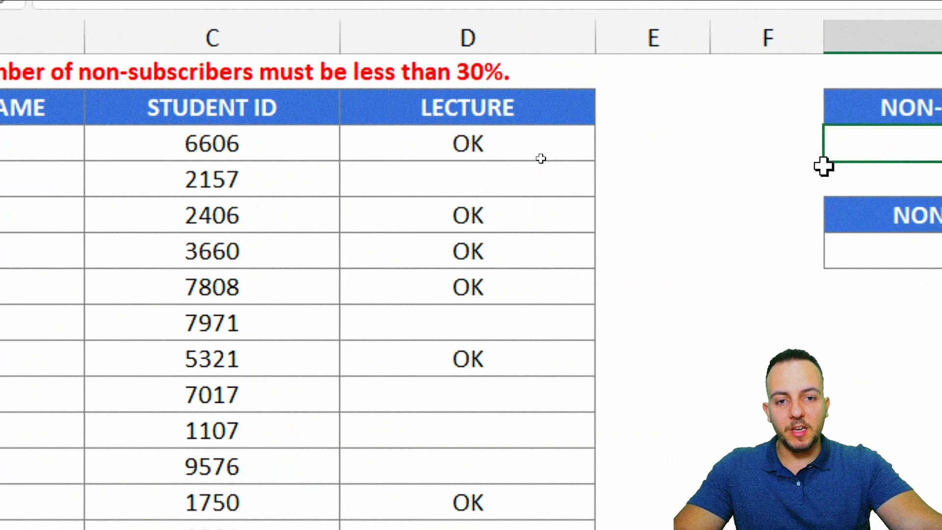
click(555, 36)
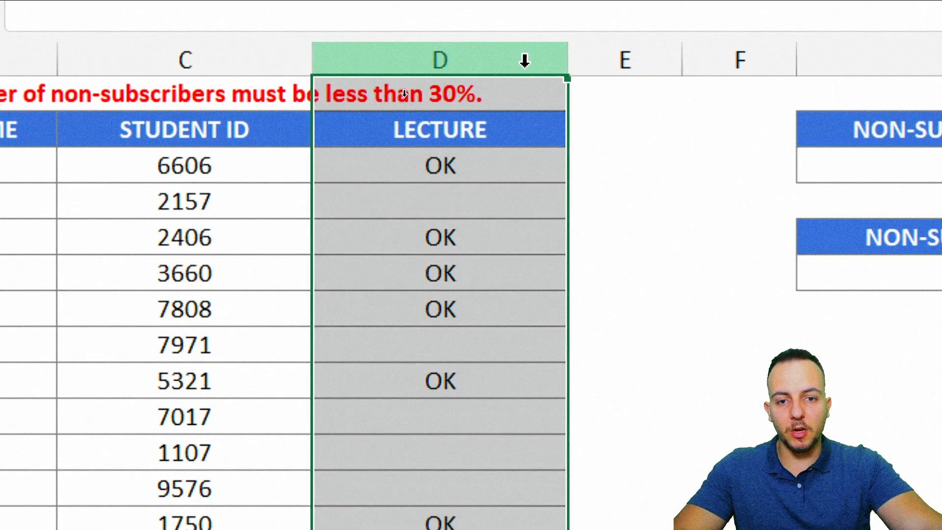
click(511, 167)
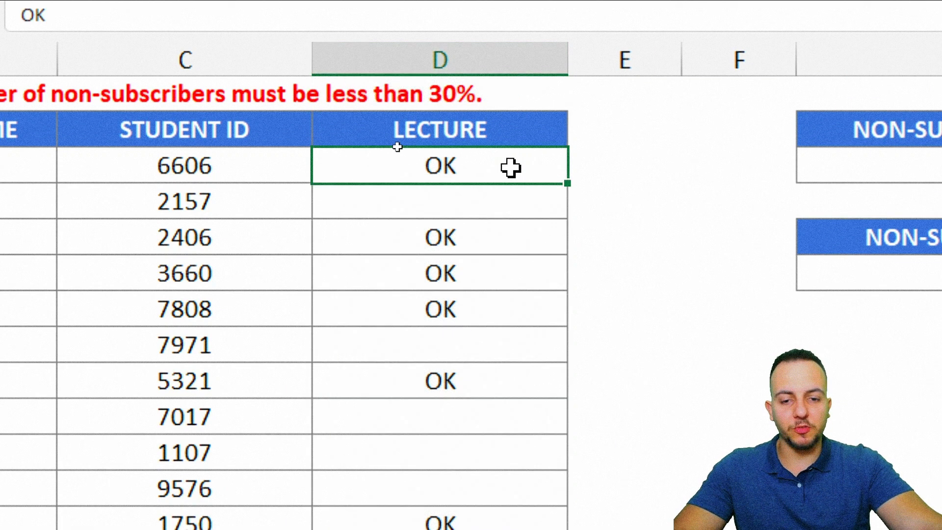
click(486, 243)
click(487, 272)
click(489, 299)
click(523, 199)
click(476, 305)
click(466, 346)
click(456, 452)
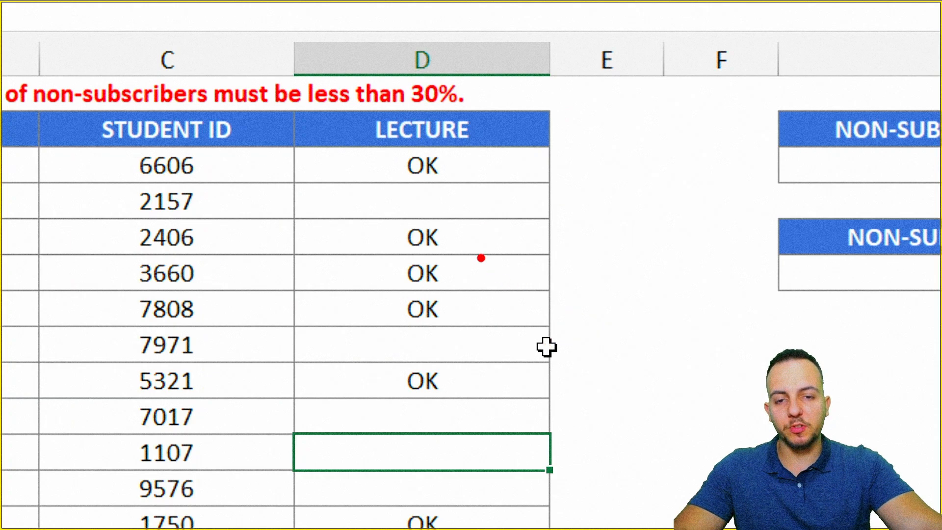
mouse_move(397, 68)
mouse_down()
mouse_move(483, 118)
mouse_move(606, 108)
mouse_up()
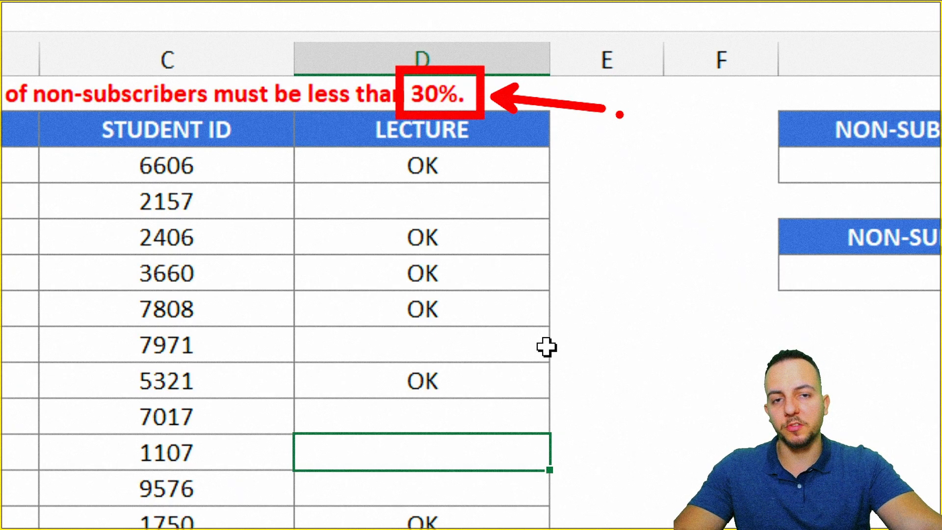
key(Escape)
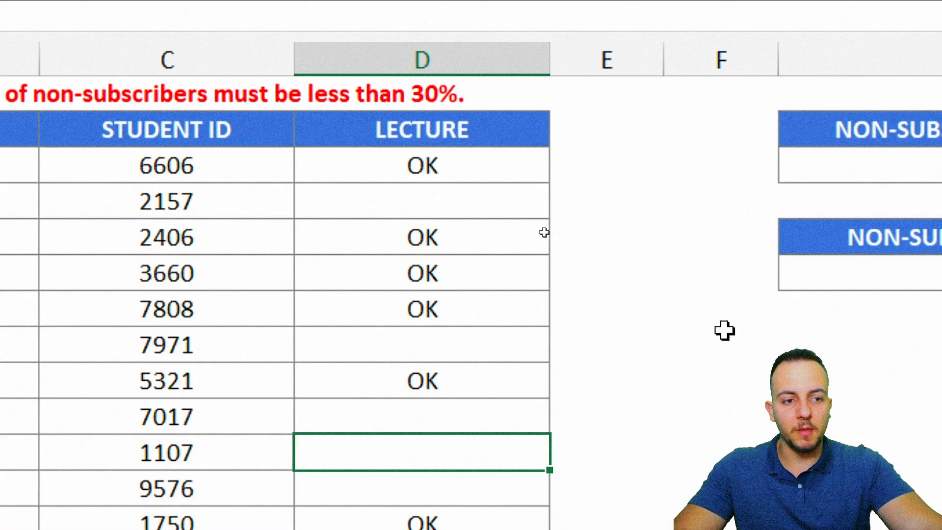
click(416, 157)
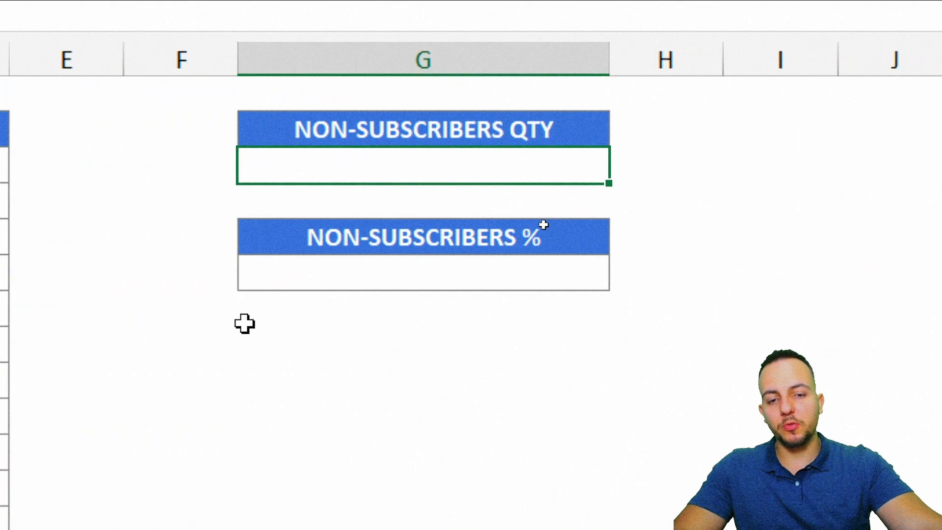
text(=counta)
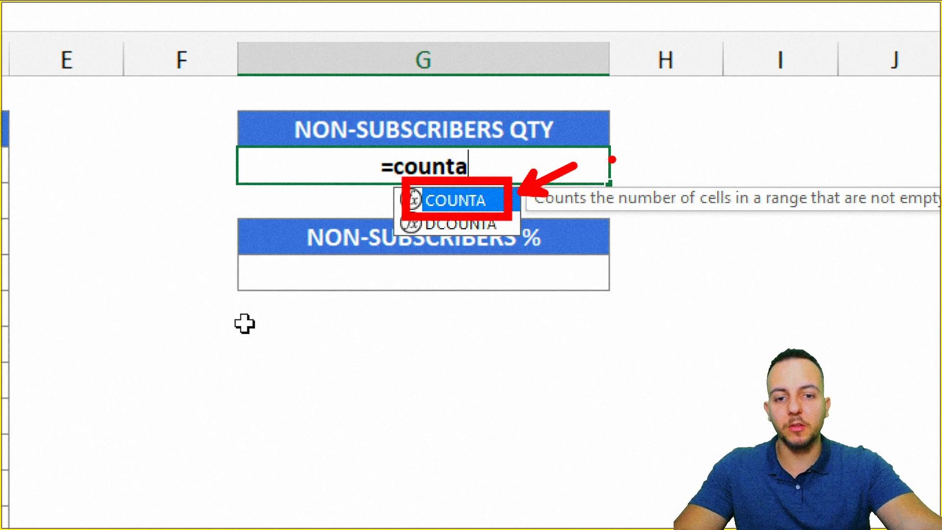
key(Escape)
key(Escape)
key(Escape)
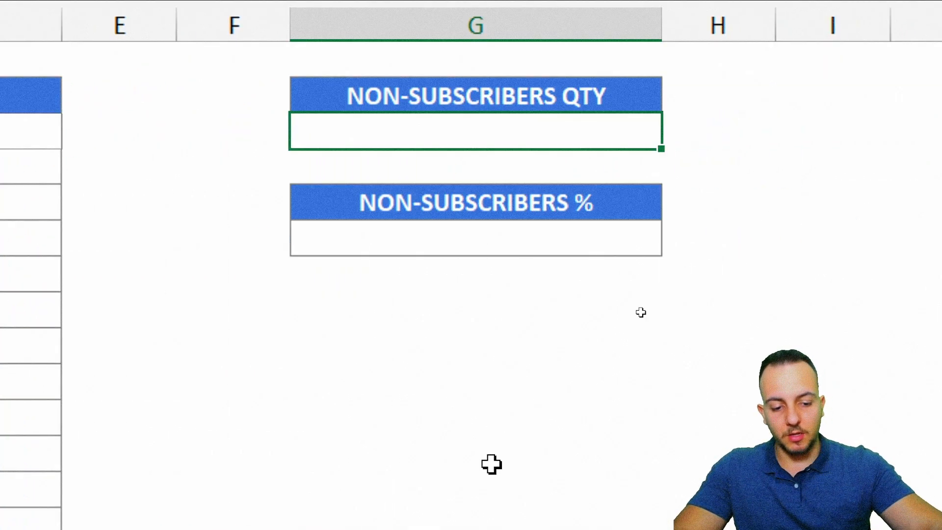
Enter =COUNTBLANK(D3:D60) under NON-SUBSCRIBERS QTY to count the empty cells in the LECTURE column.
text(=)
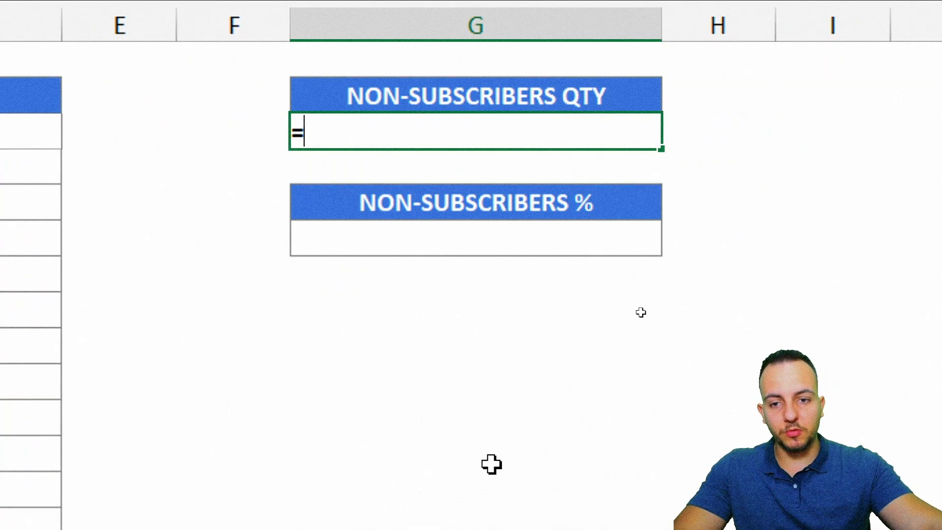
text(count)
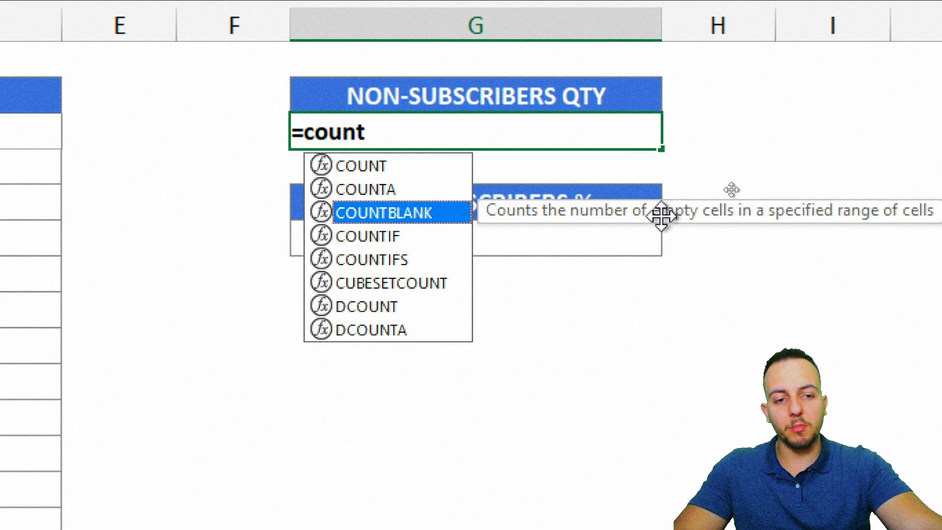
double_click(383, 216)
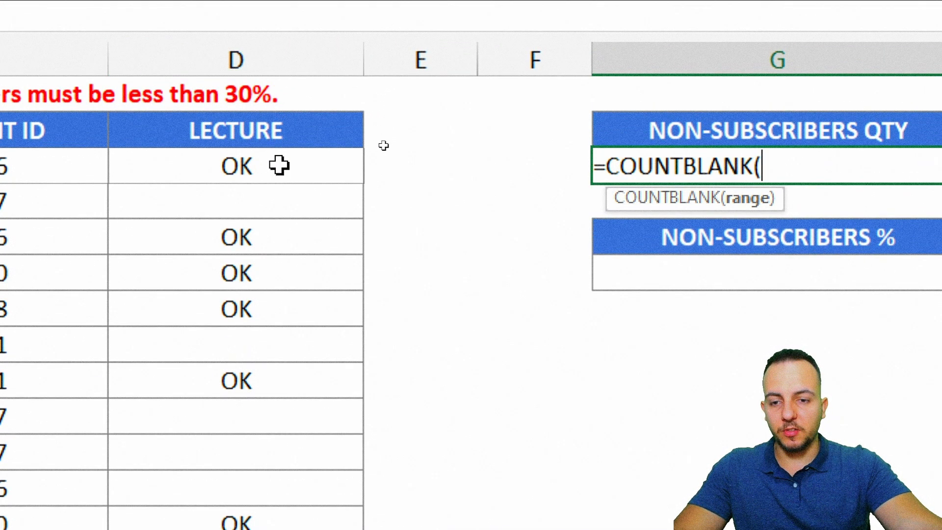
drag(281, 162, 247, 529)
drag(247, 468, 255, 529)
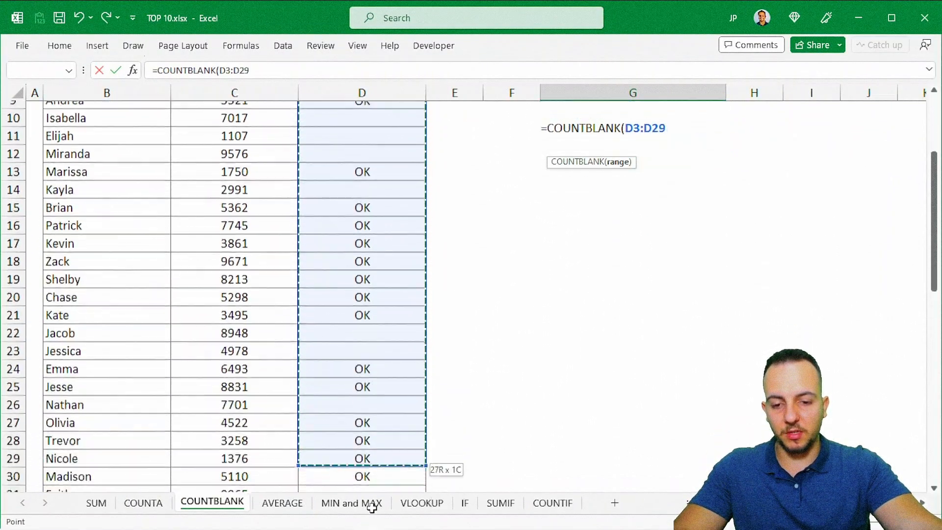
drag(371, 509, 388, 457)
drag(934, 412, 911, 148)
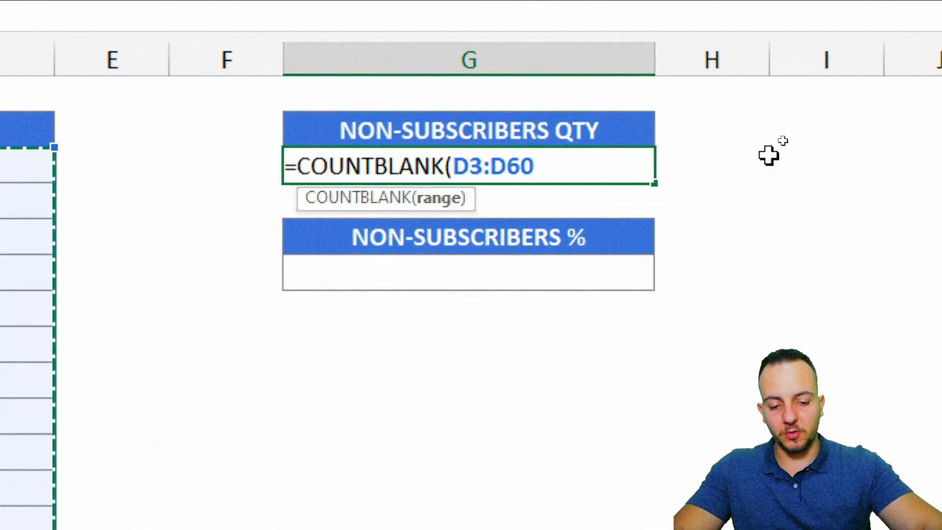
text())
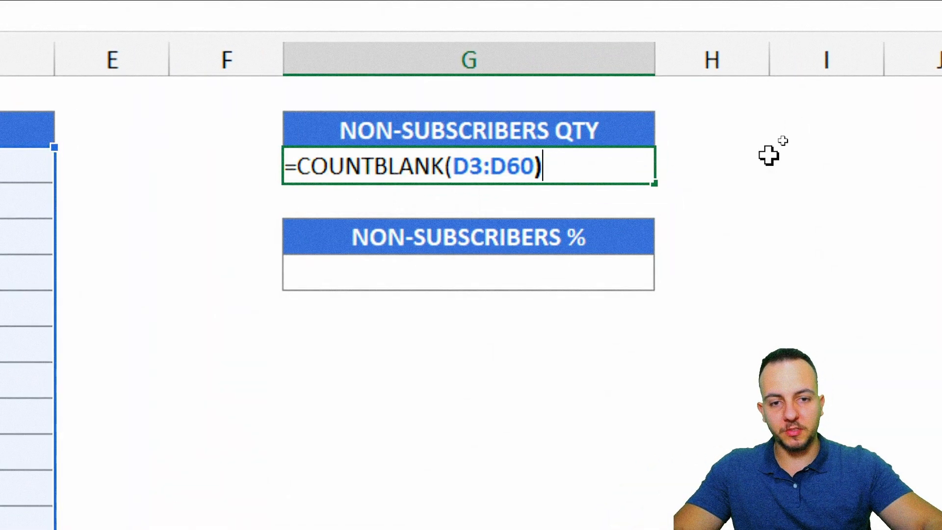
key(Return)
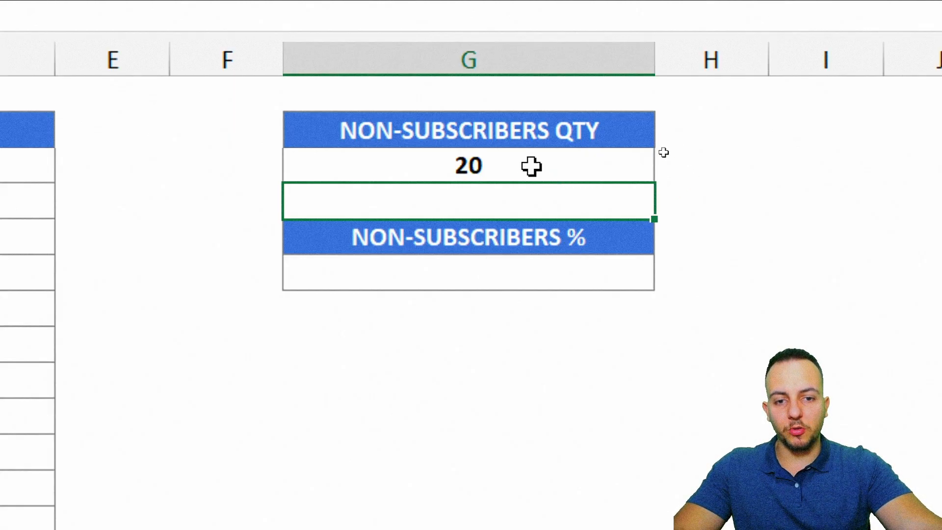
Start a formula in the cell under NON-SUBSCRIBERS %.
click(507, 272)
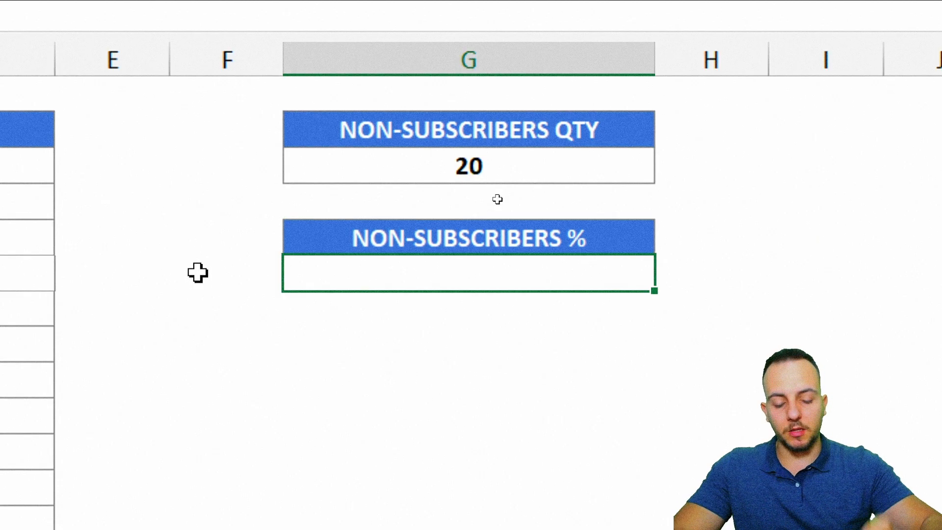
text(=)
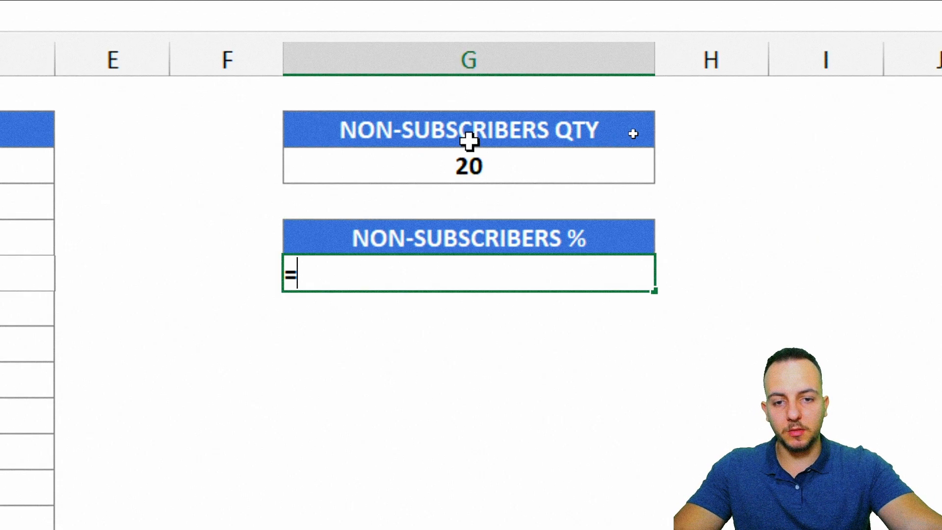
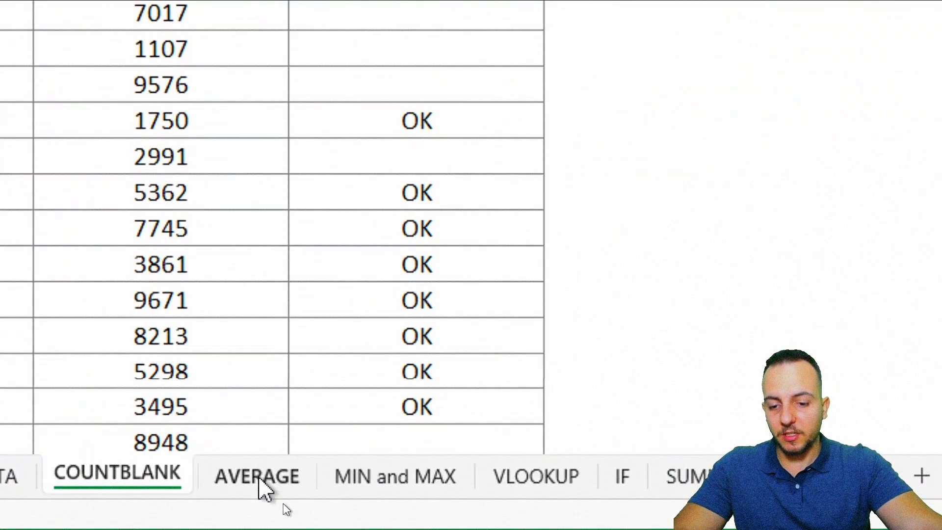
Go to the AVERAGE sheet and calculate the AVERAGE TICKET with =I3/I6, dividing the total by the order quantity.
click(282, 503)
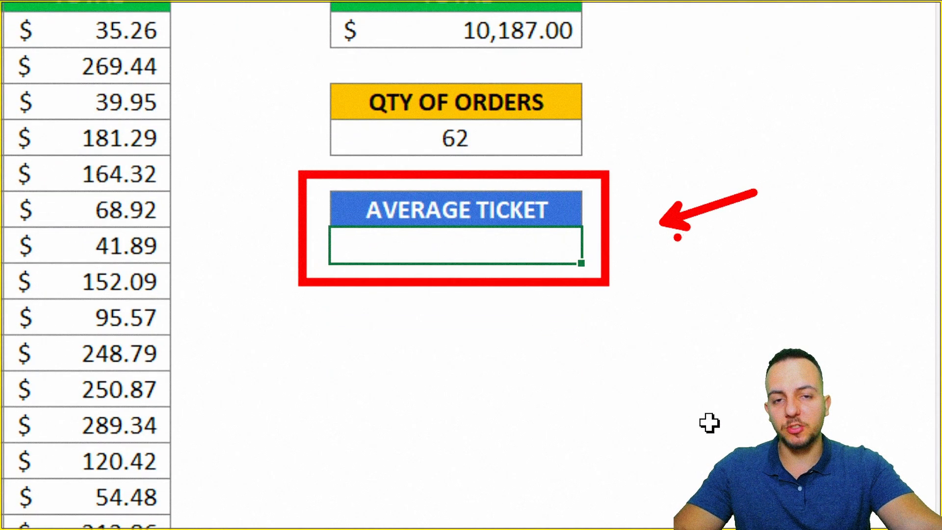
text(=)
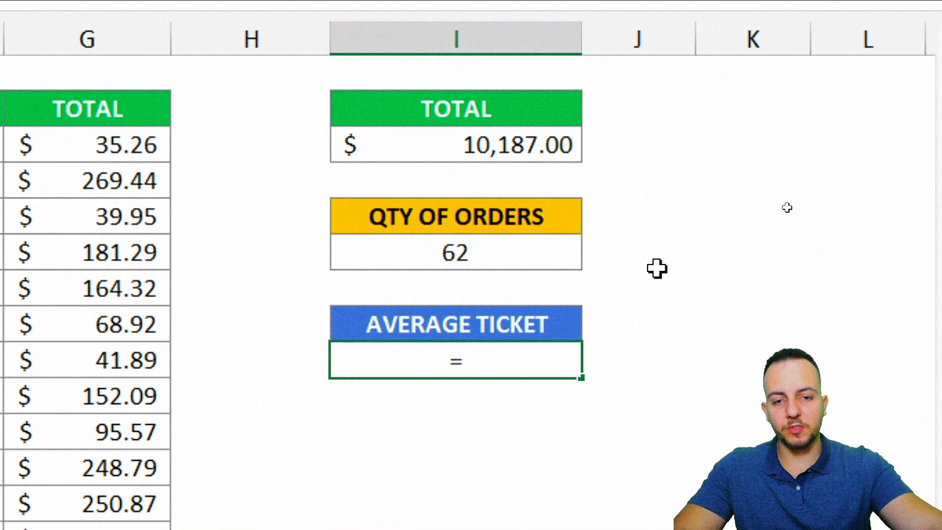
click(484, 152)
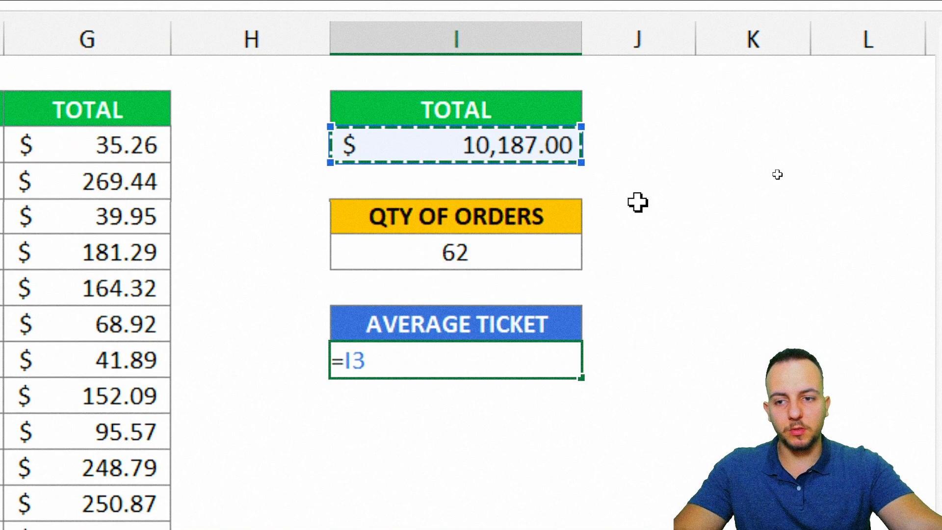
text(/)
click(488, 253)
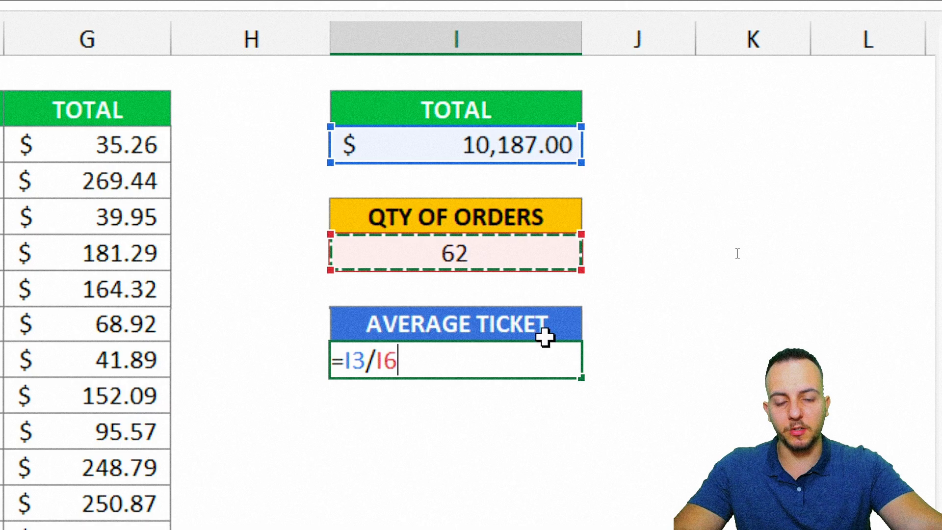
key(Return)
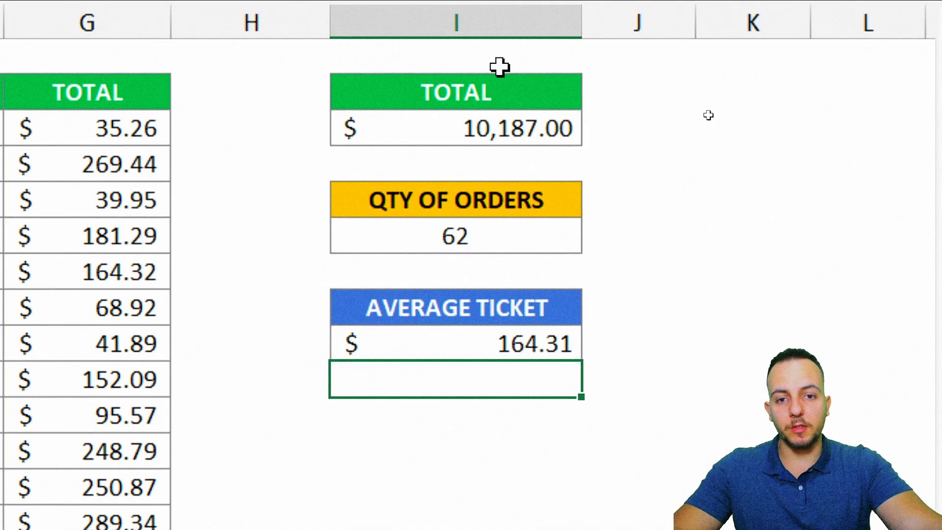
Try clearing the TOTAL and QTY OF ORDERS blocks beside the table, and undo back to an empty AVERAGE TICKET cell.
drag(500, 68, 516, 273)
key(Delete)
click(673, 286)
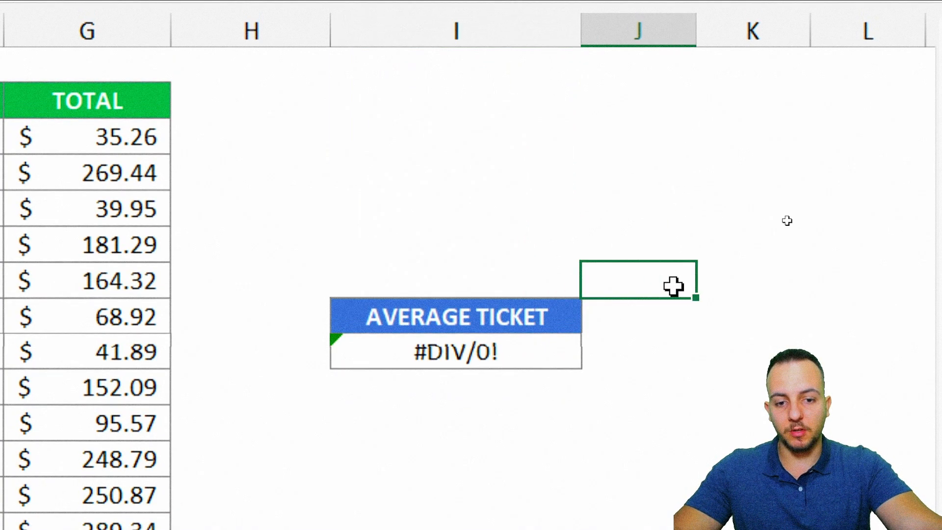
click(465, 353)
key(ctrl+z)
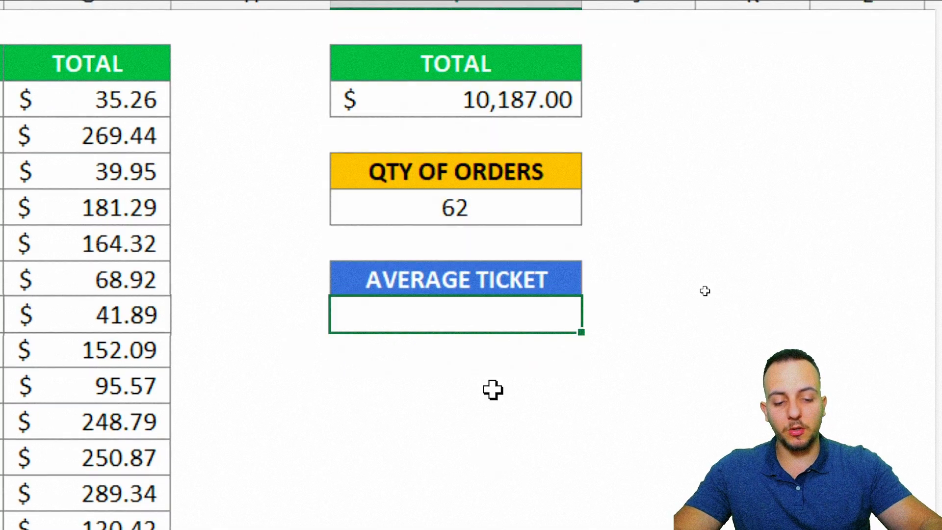
Enter =AVERAGE(G:G) under AVERAGE TICKET to average the whole TOTAL column of the orders table.
text(=aver)
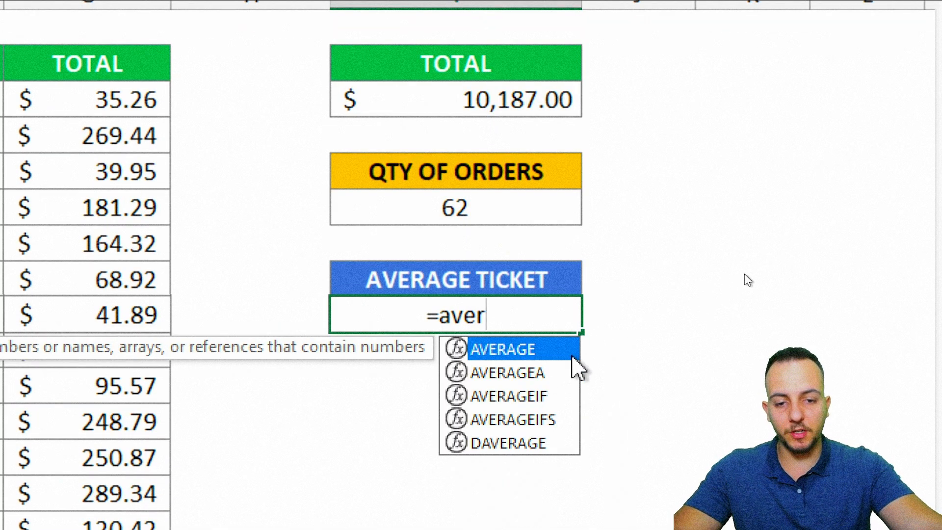
double_click(511, 351)
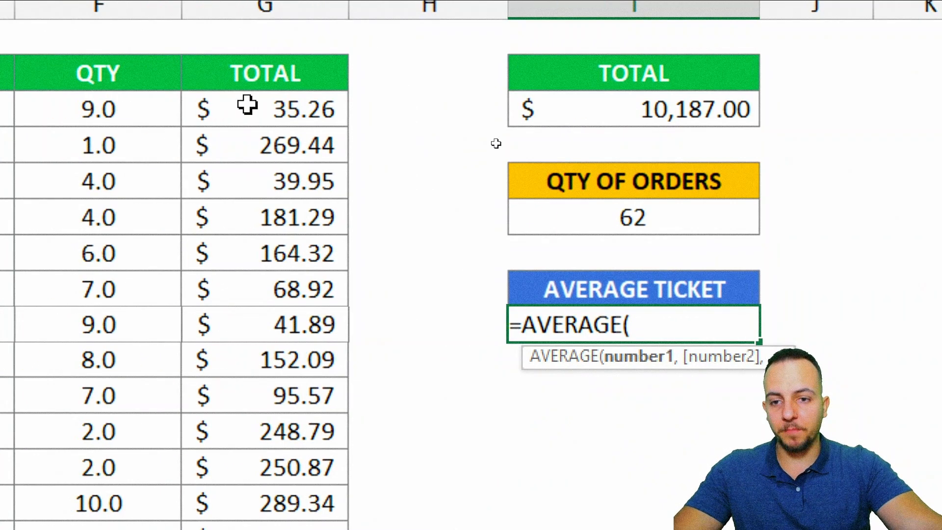
drag(140, 109, 138, 324)
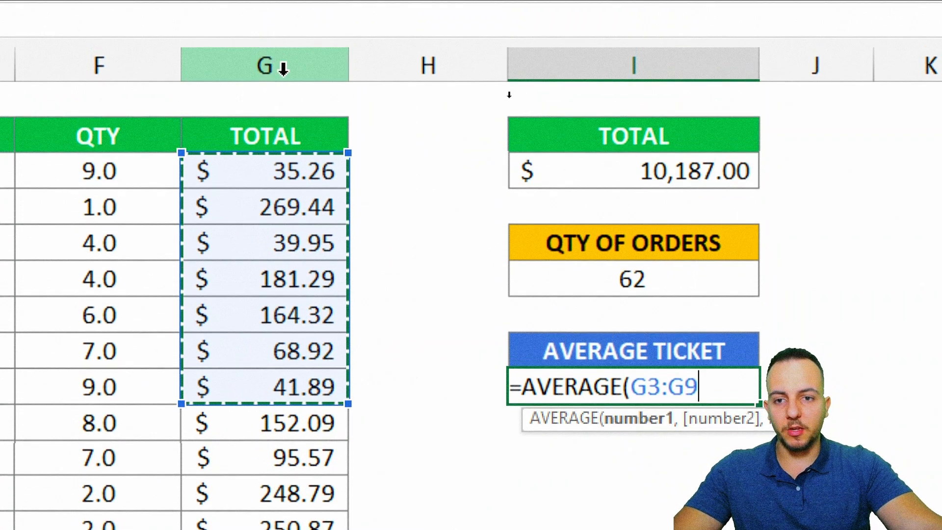
click(274, 57)
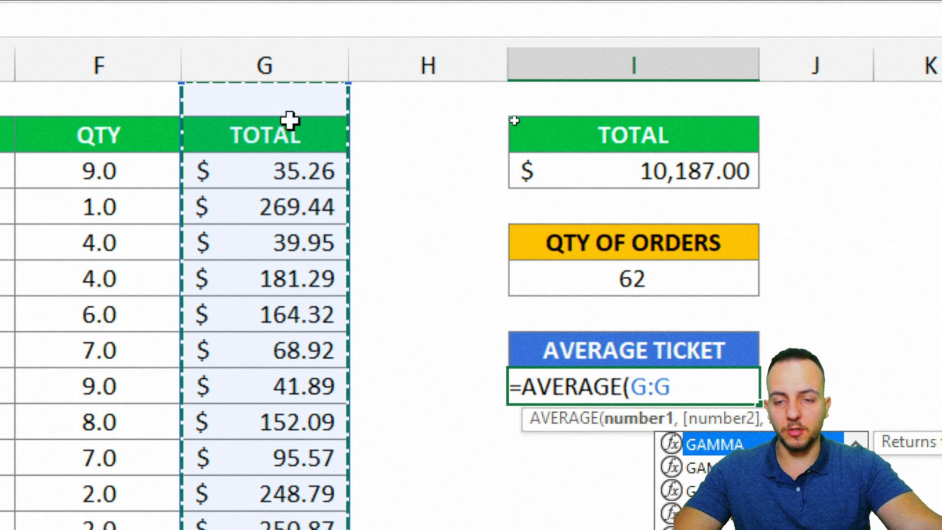
click(290, 69)
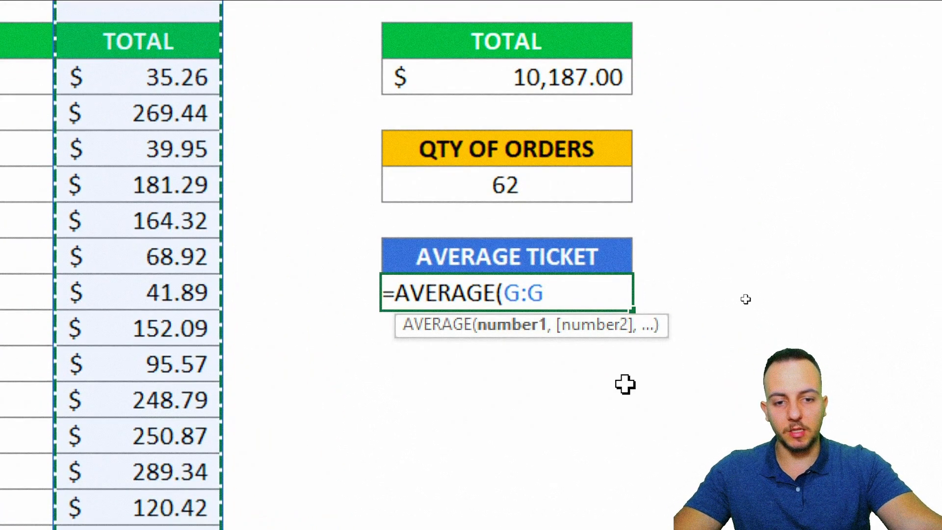
text())
key(Return)
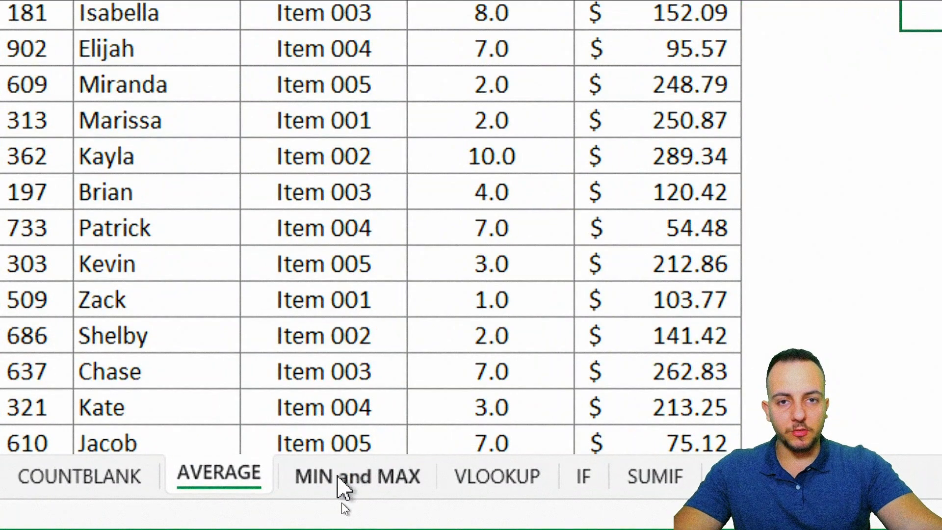
Go to the MIN and MAX sheet and look over its DATE, SALES and SALES PERSON columns.
click(338, 476)
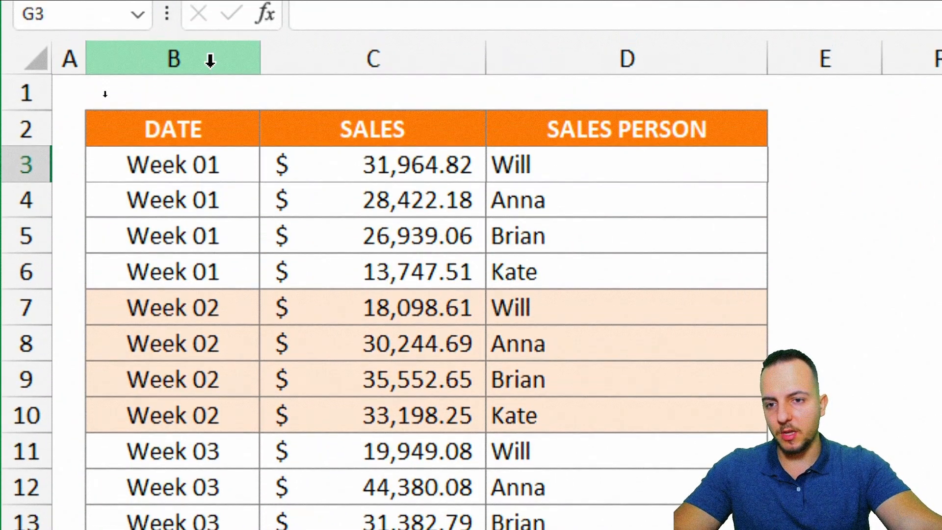
click(210, 28)
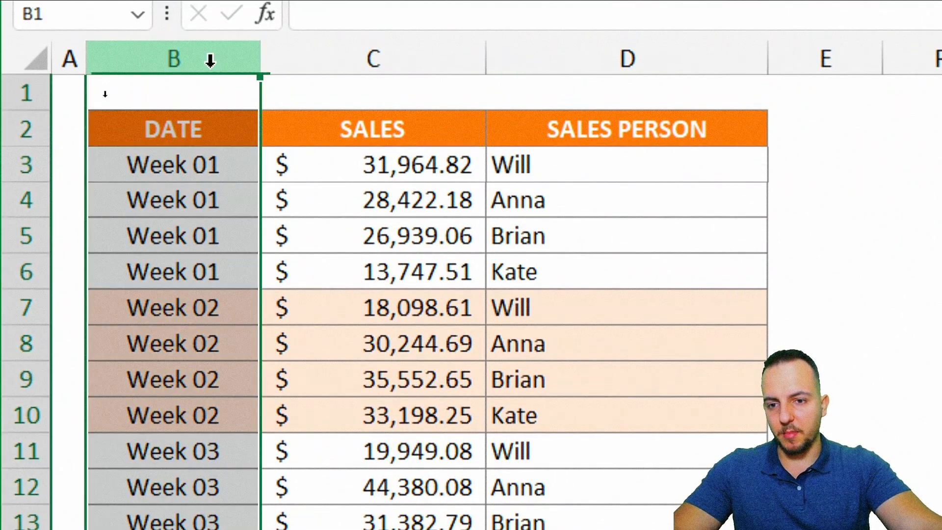
click(422, 59)
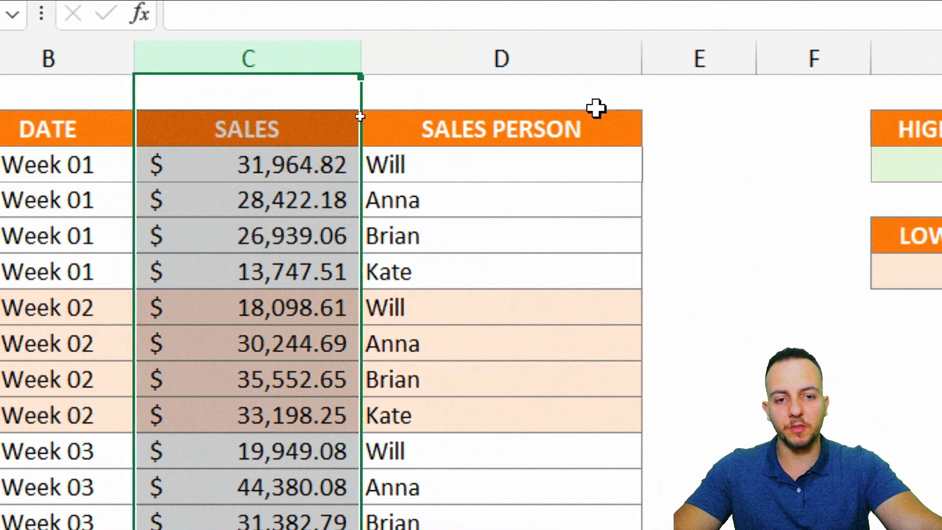
click(537, 58)
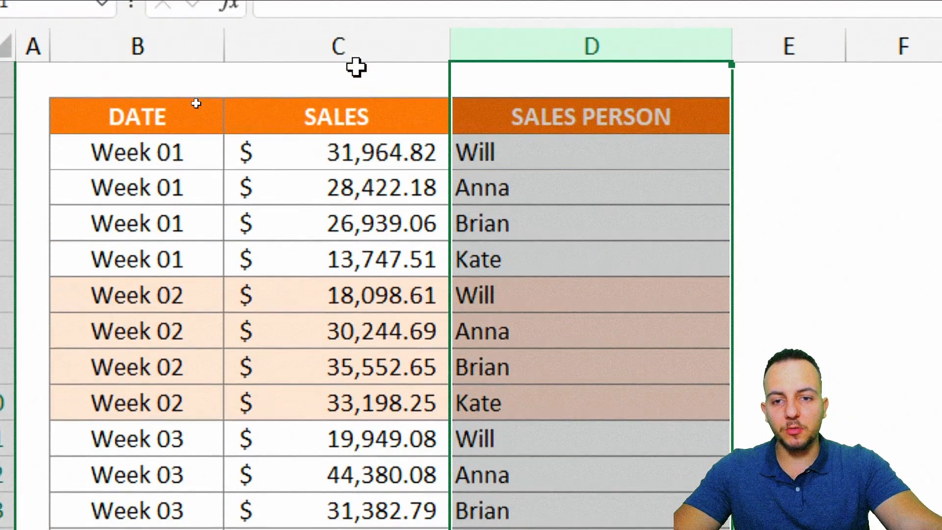
click(372, 46)
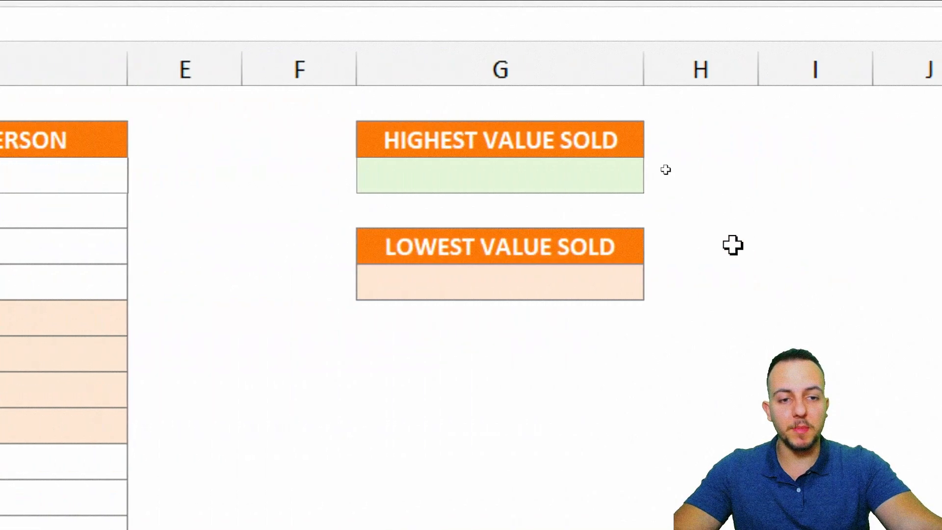
Calculate the HIGHEST VALUE SOLD with a MAX formula over the entire SALES column, C:C.
click(501, 175)
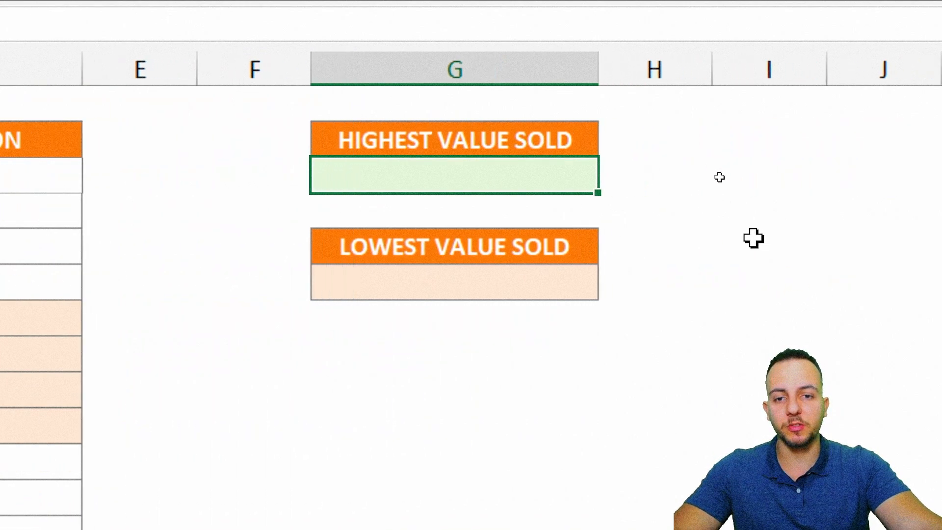
drag(515, 141, 502, 166)
click(535, 167)
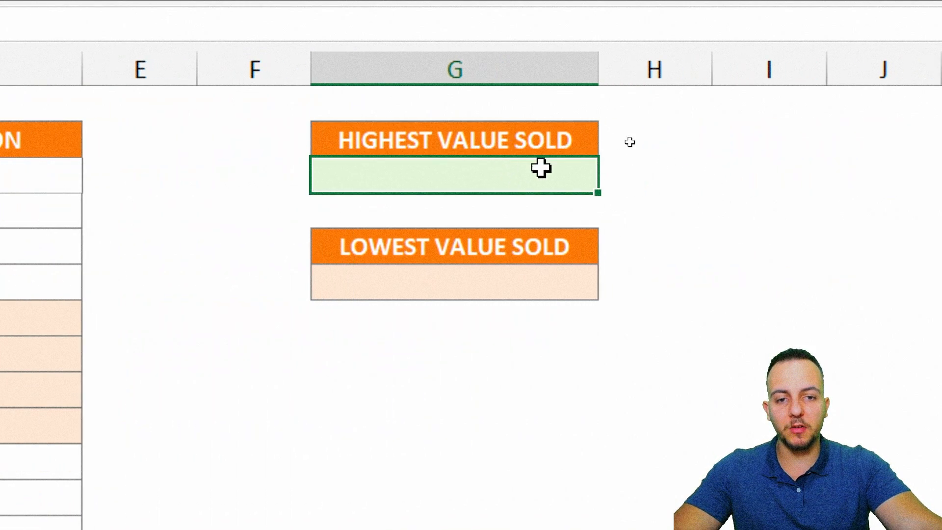
text(=max)
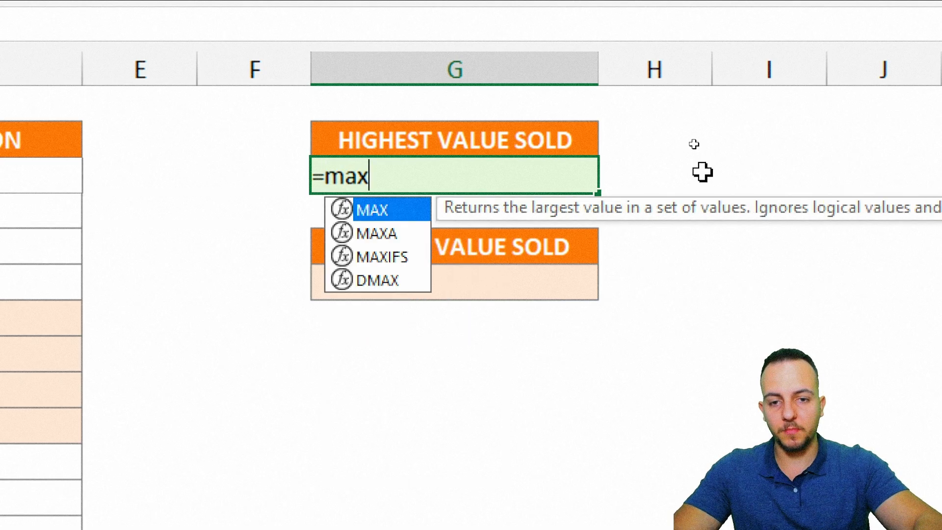
double_click(402, 212)
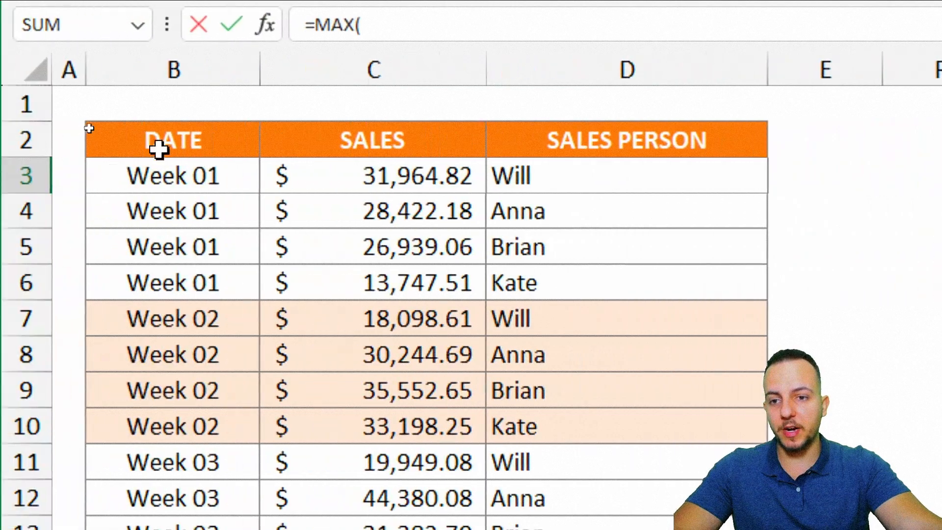
click(369, 66)
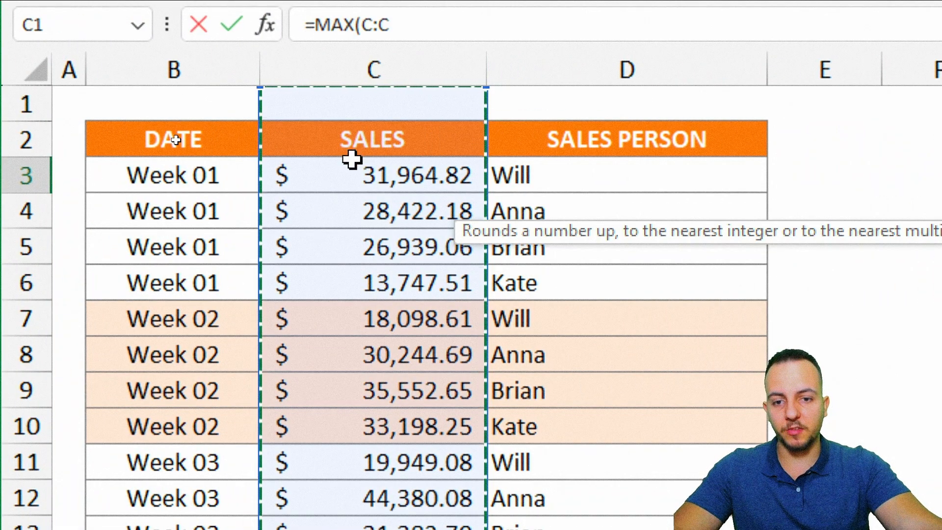
drag(353, 161, 353, 388)
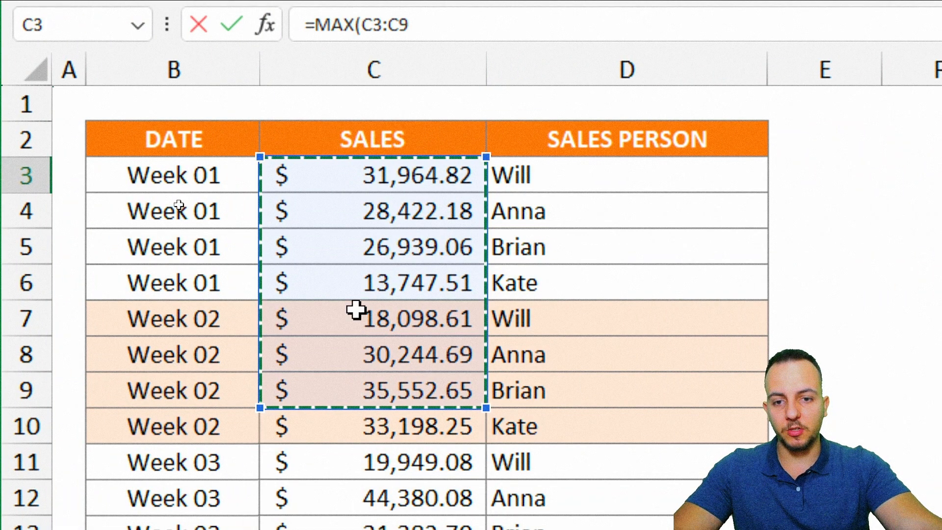
click(406, 69)
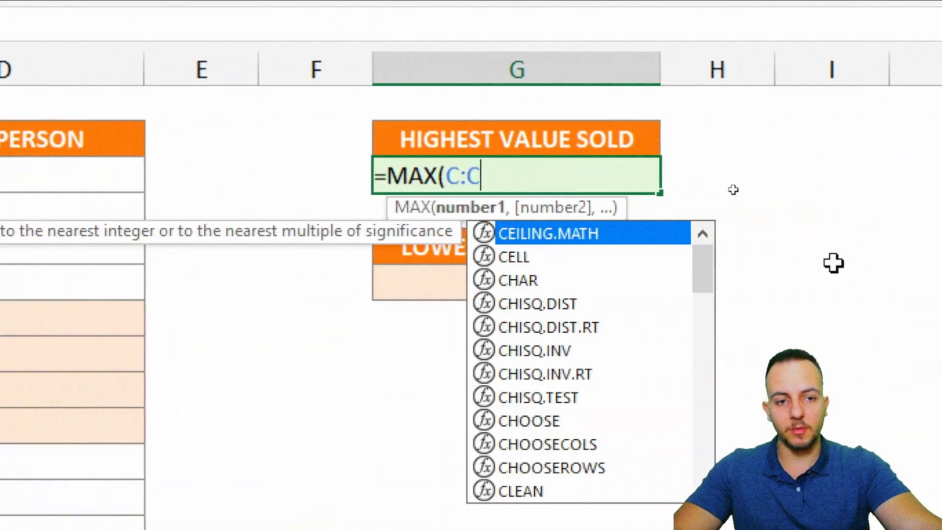
key(Return)
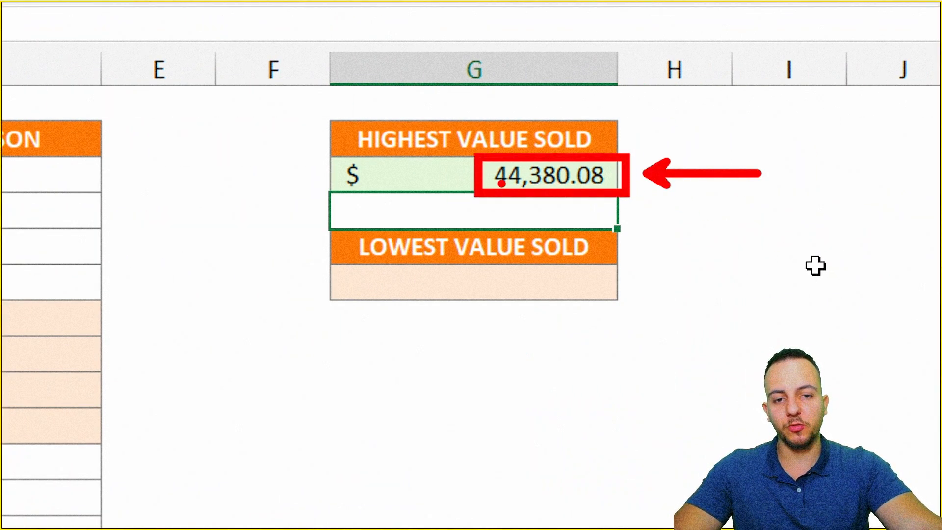
Enter =MIN(C:C) under LOWEST VALUE SOLD to find the smallest amount in the SALES column.
click(413, 285)
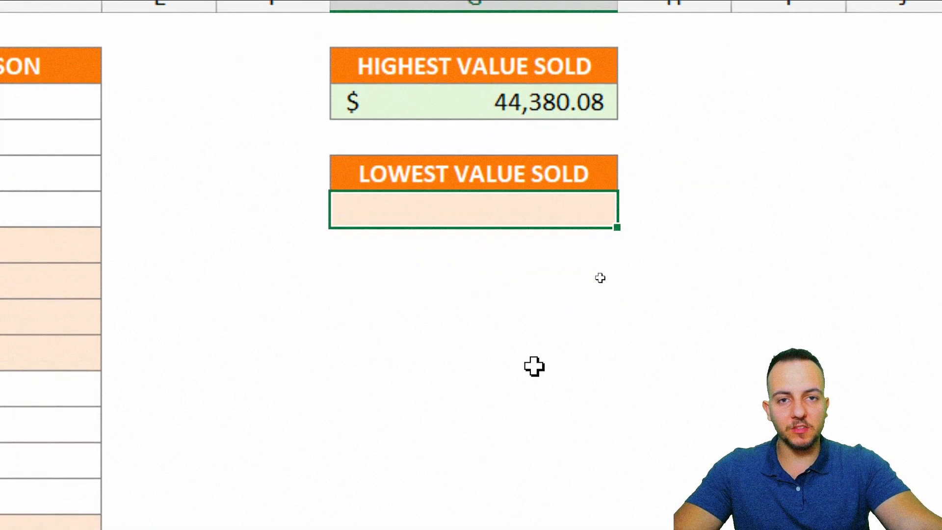
text(=ma)
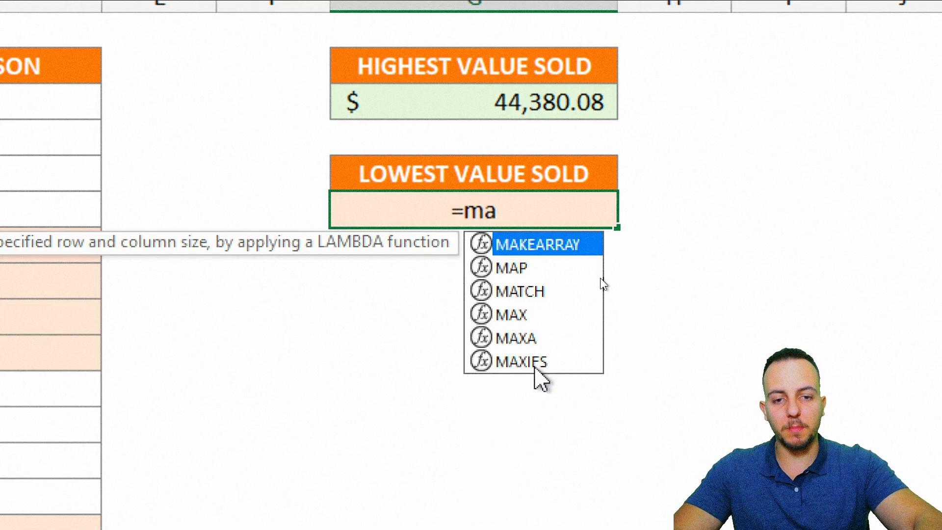
key(BackSpace)
key(BackSpace)
text(min)
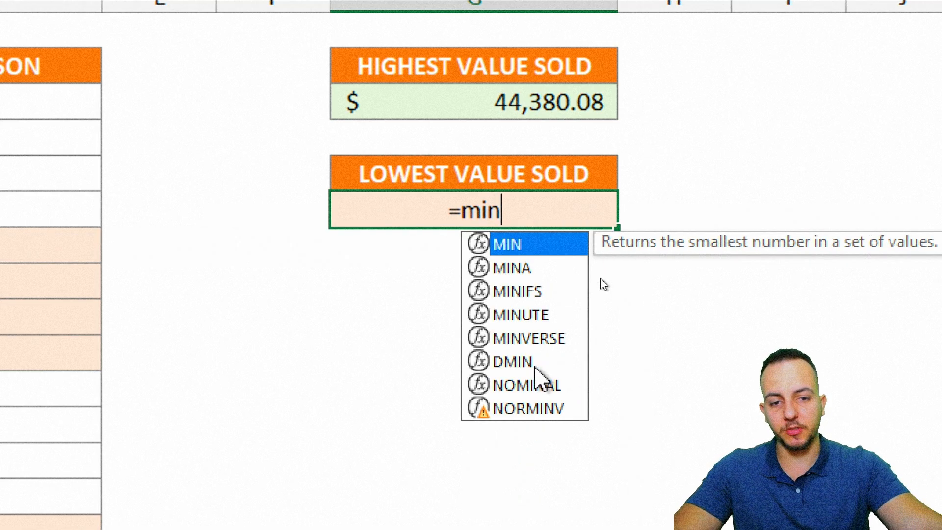
double_click(510, 245)
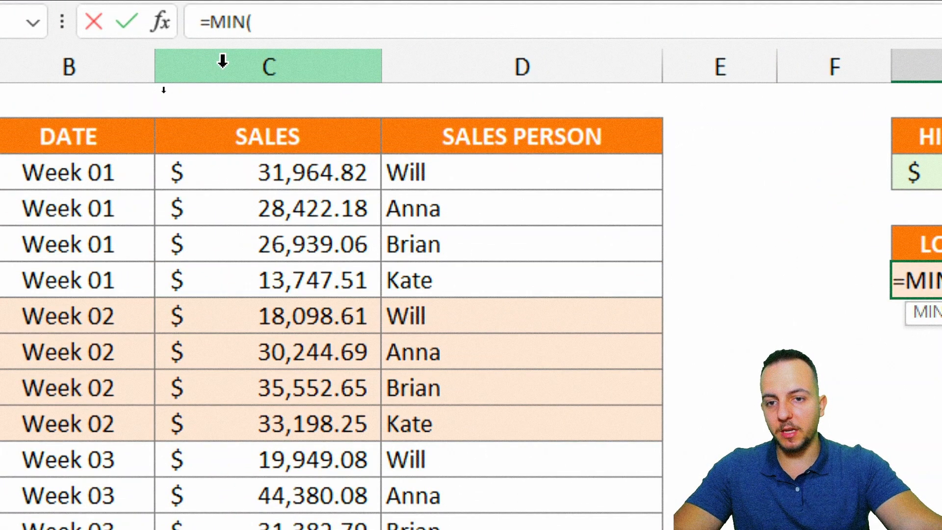
click(223, 61)
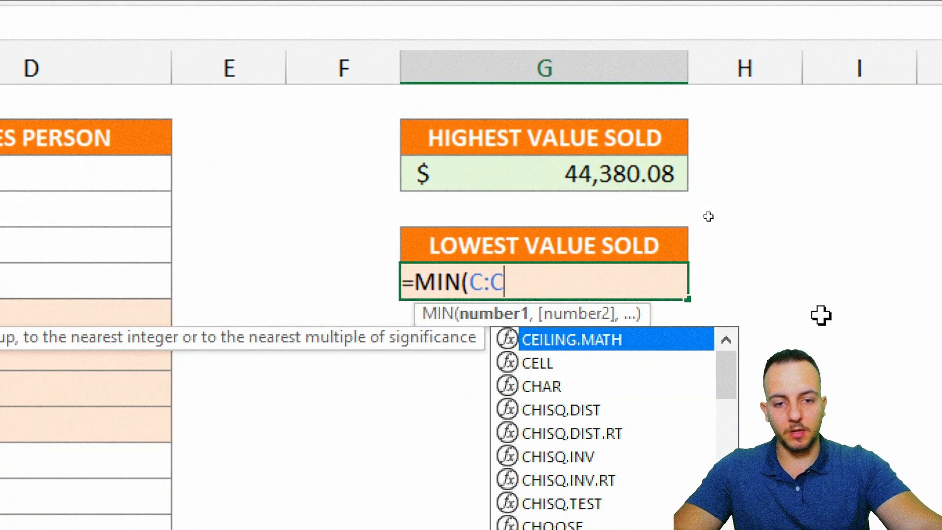
text())
key(Return)
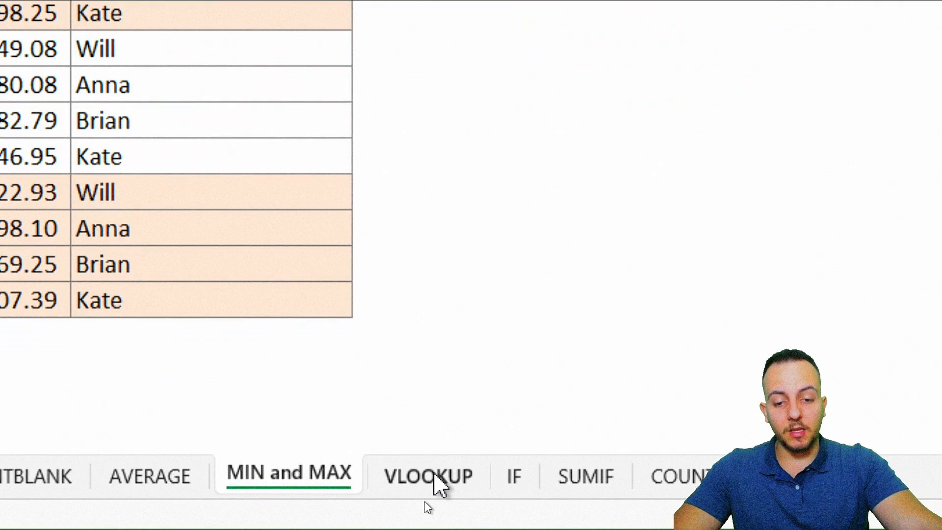
Go to the VLOOKUP sheet, preview the VLOOKUP function in an empty cell, and select the SALES PERSON cell beside HIGHEST VALUE SOLD.
click(434, 475)
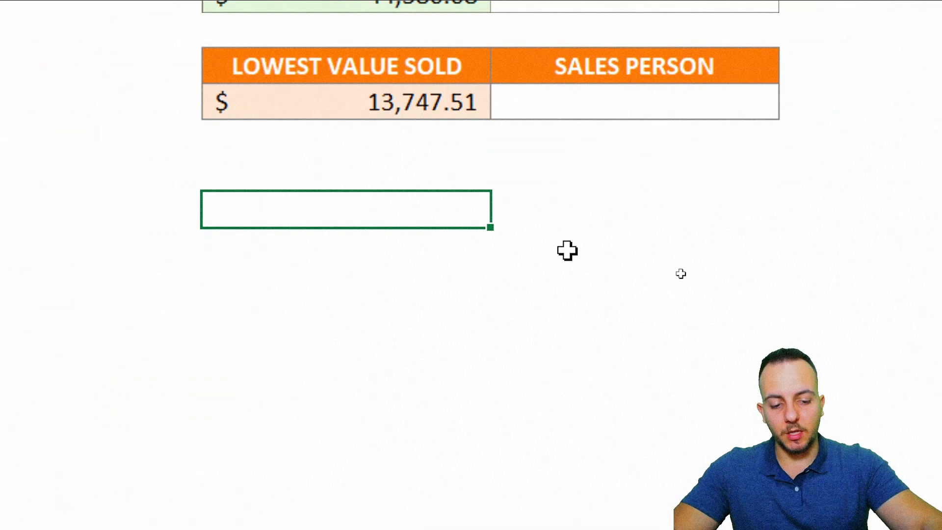
text(=vloo)
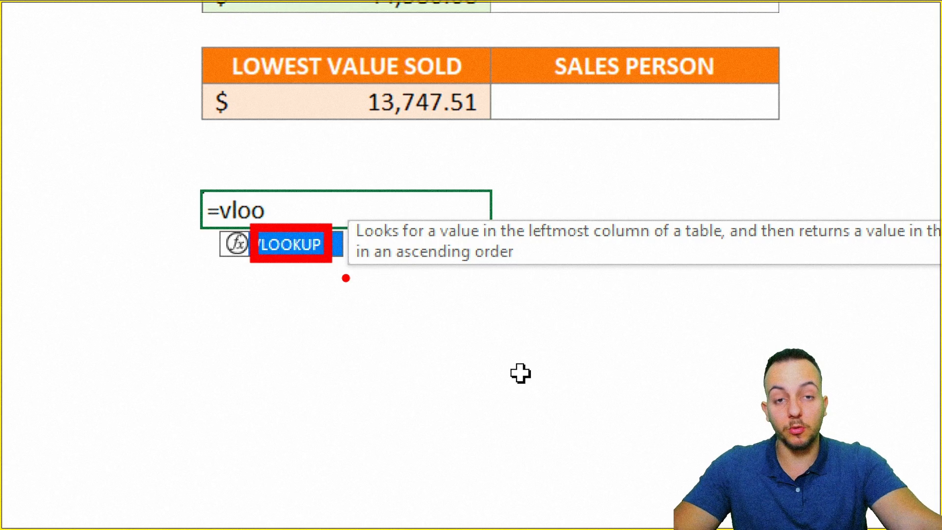
key(Escape)
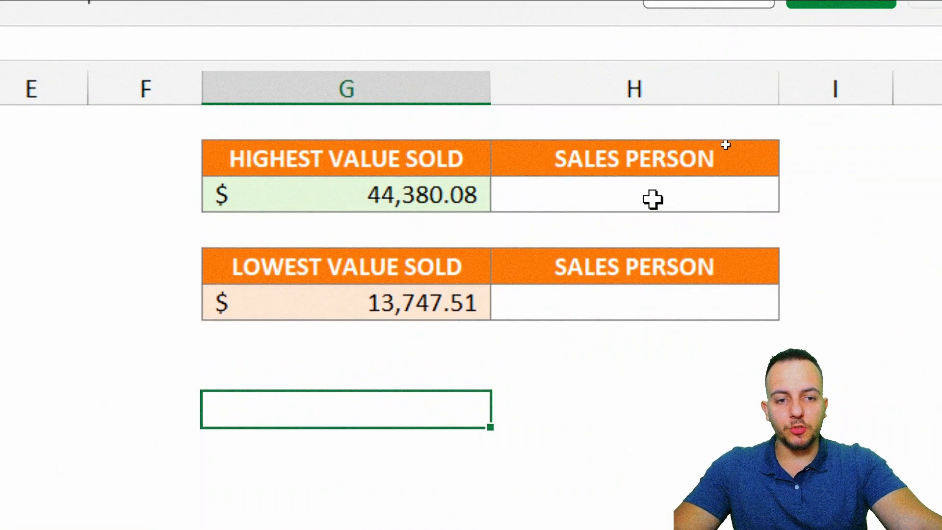
click(652, 199)
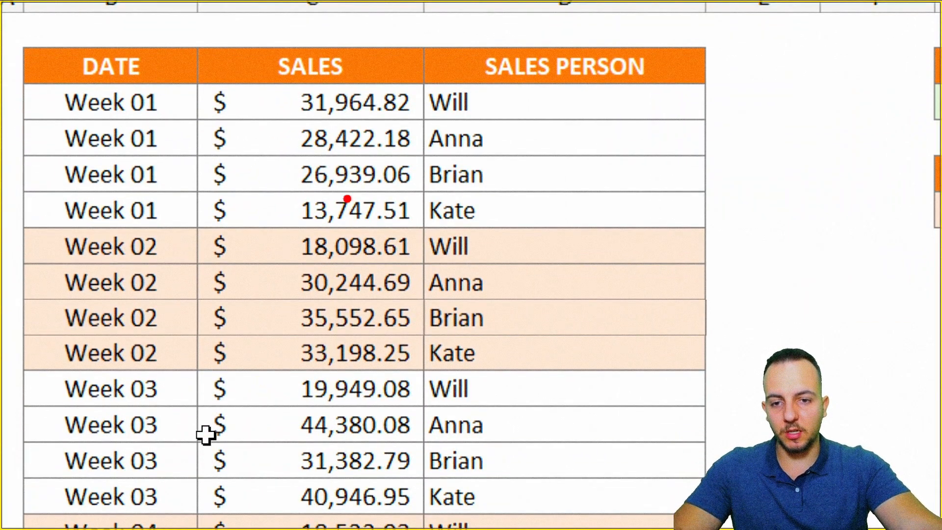
drag(277, 100, 498, 117)
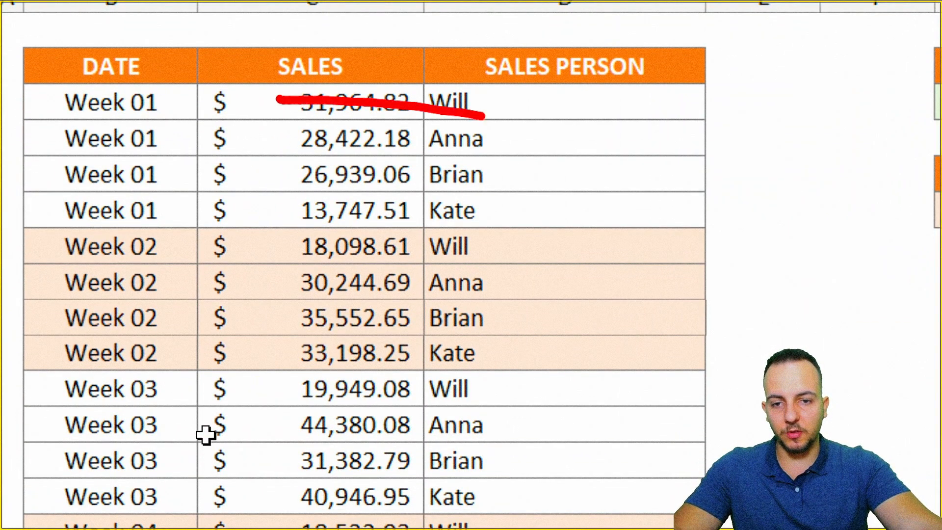
drag(286, 141, 418, 146)
drag(303, 185, 419, 179)
drag(296, 214, 439, 222)
drag(293, 242, 426, 253)
drag(276, 301, 421, 301)
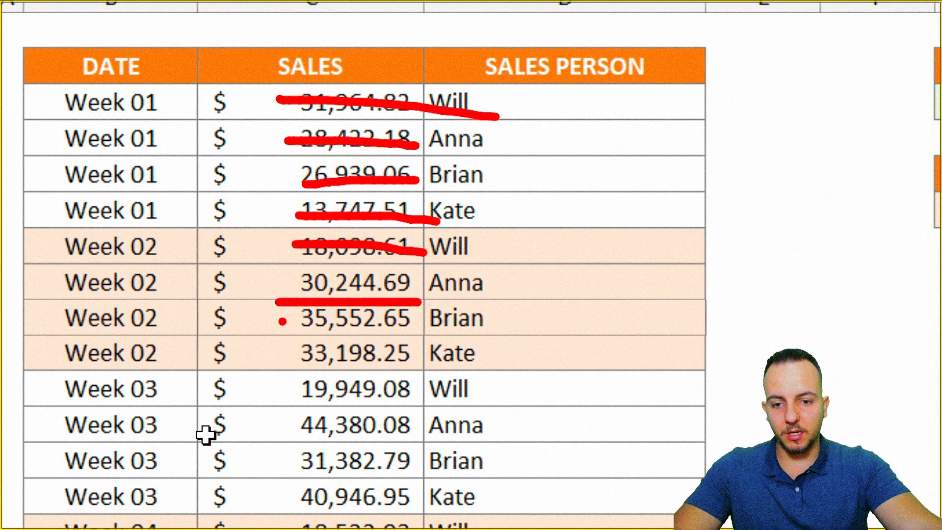
drag(312, 335, 420, 331)
drag(318, 359, 391, 360)
mouse_move(278, 405)
mouse_down()
mouse_move(382, 445)
mouse_move(423, 447)
mouse_up()
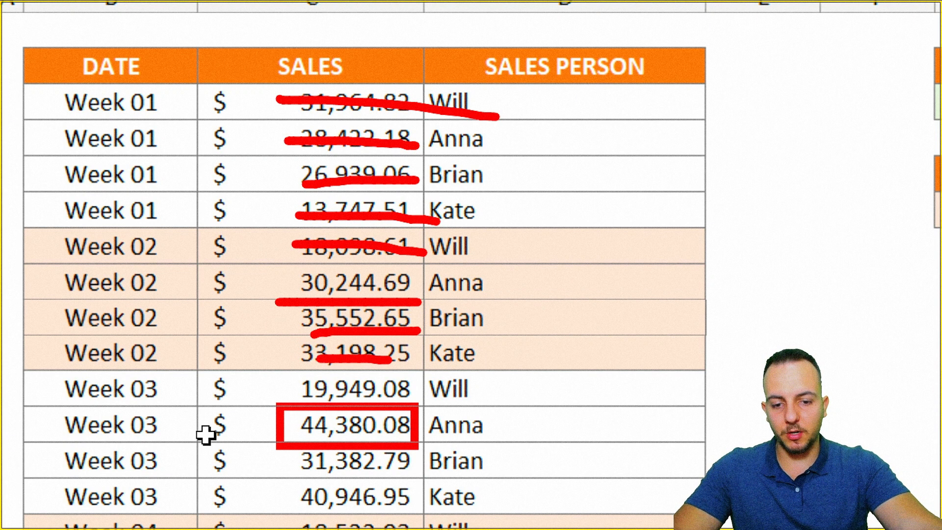
drag(519, 425, 668, 350)
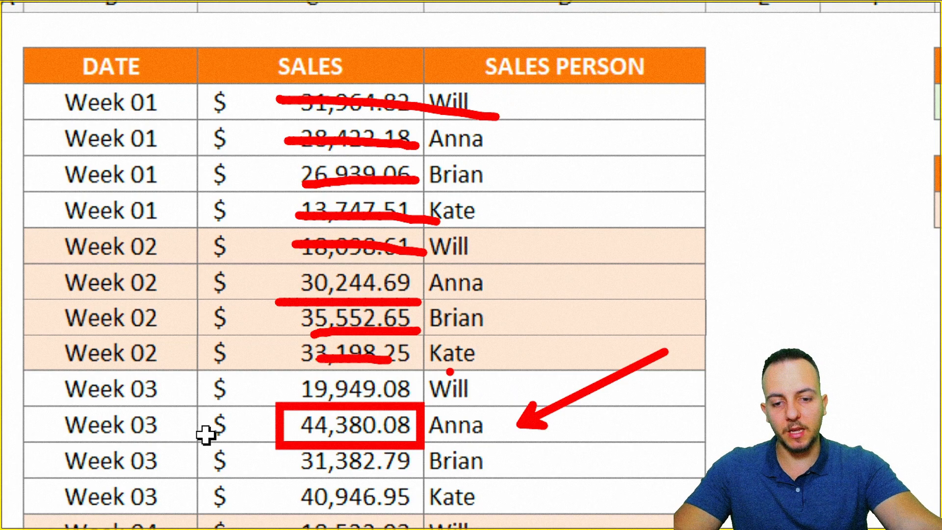
drag(268, 404, 173, 344)
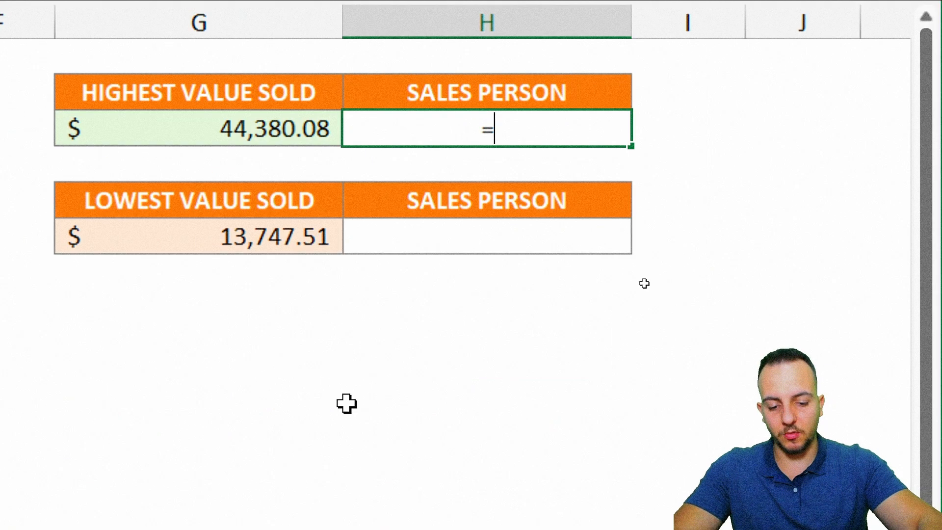
Start a VLOOKUP in the SALES PERSON cell beside HIGHEST VALUE SOLD, with G3 as lookup value and C2:D18 as table array.
text(vlook)
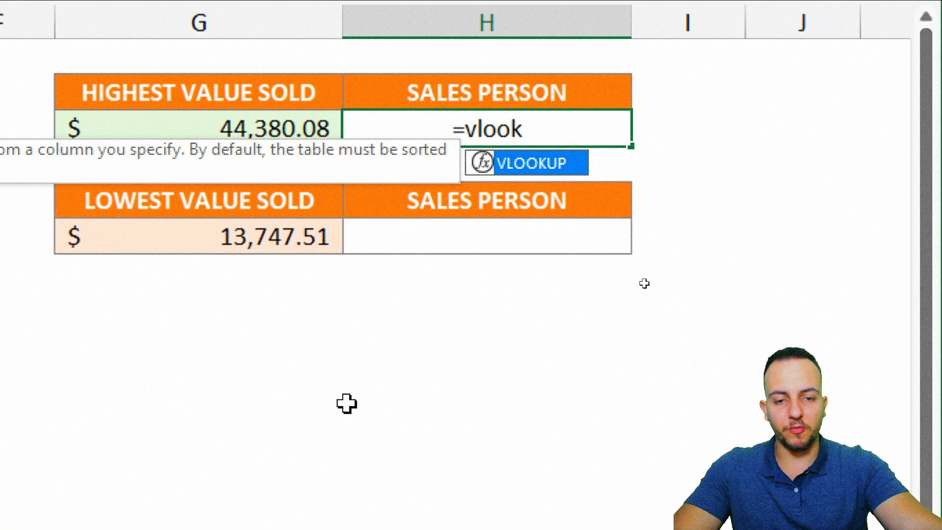
double_click(519, 169)
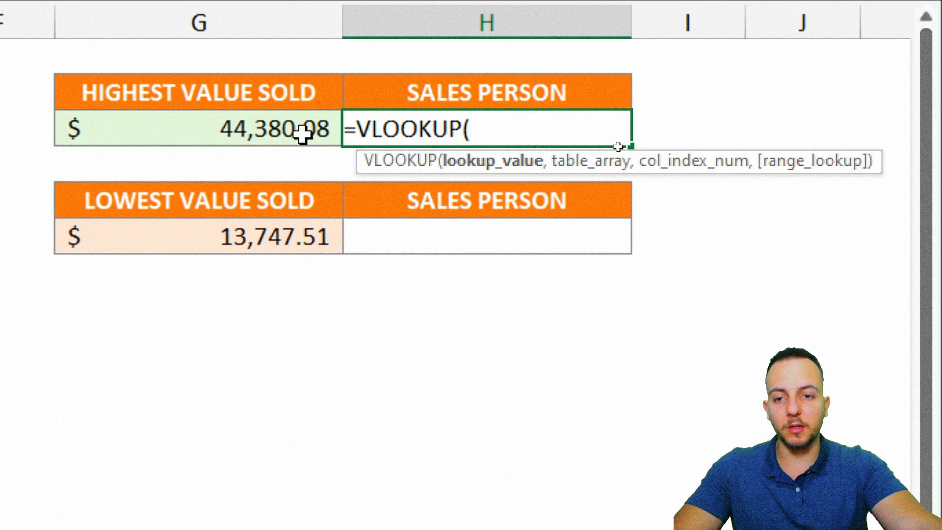
click(216, 126)
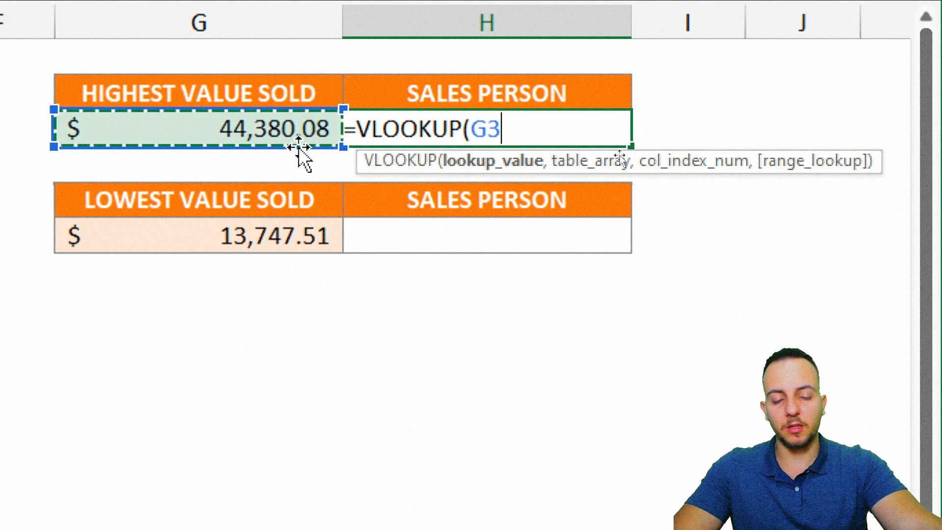
text(,)
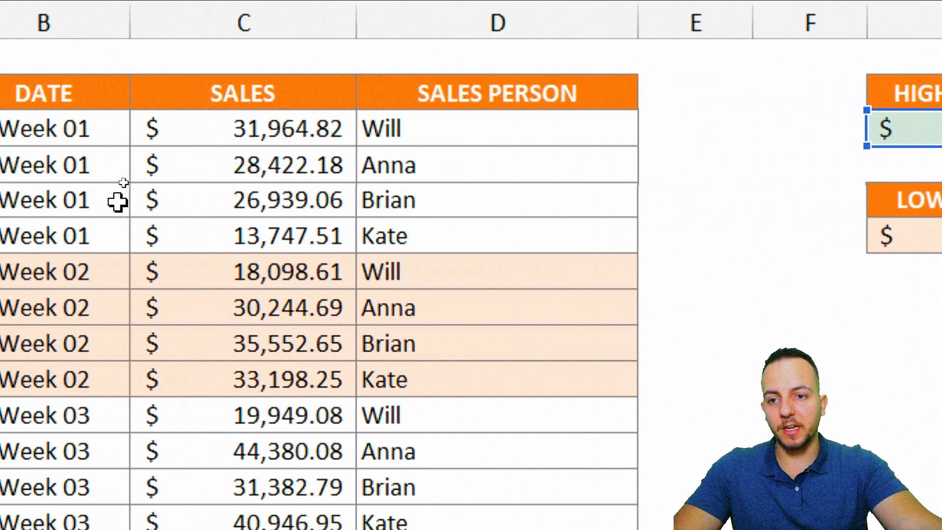
drag(235, 94, 607, 529)
drag(208, 106, 266, 67)
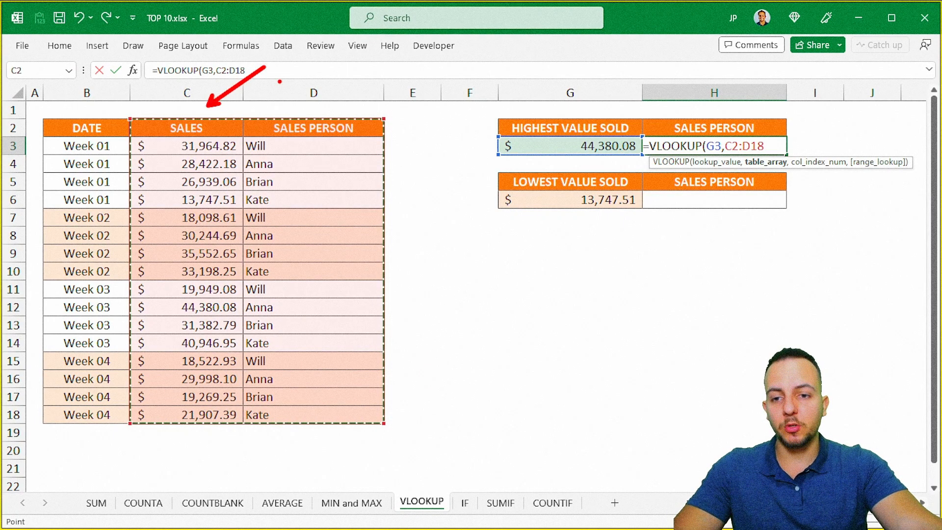
drag(292, 106, 343, 52)
drag(118, 123, 719, 437)
drag(918, 405, 759, 404)
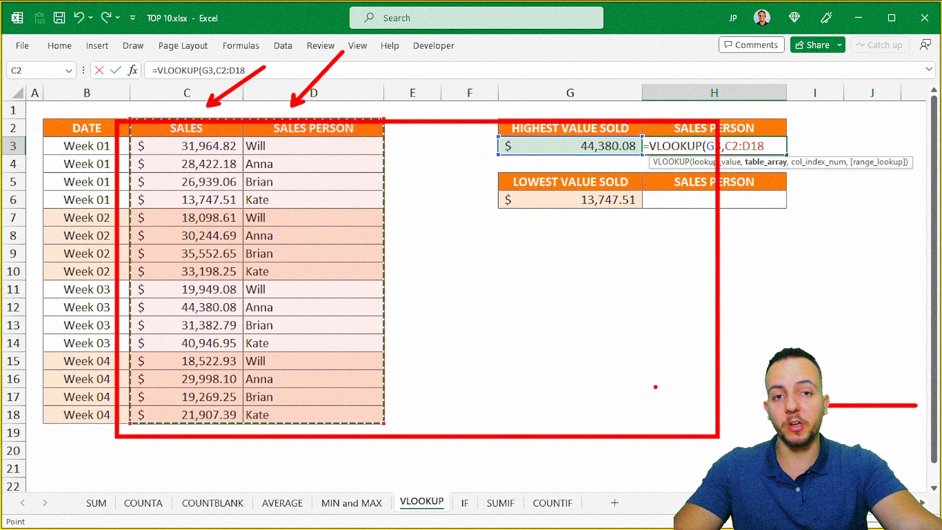
key(Escape)
text(,)
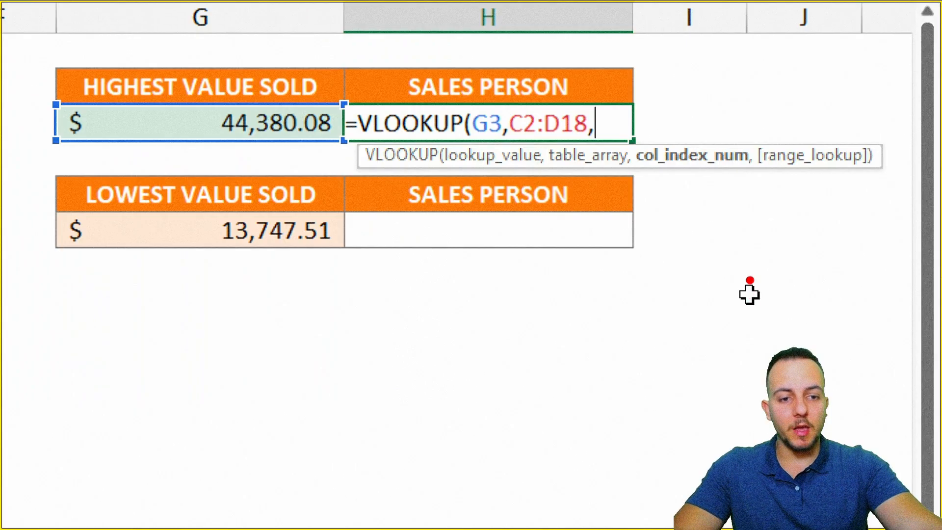
drag(683, 186, 657, 276)
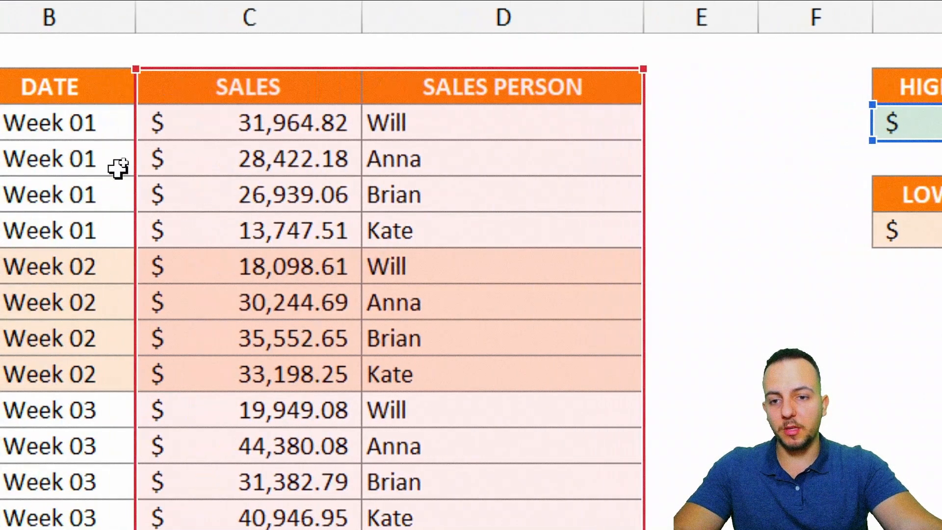
key(ctrl+2)
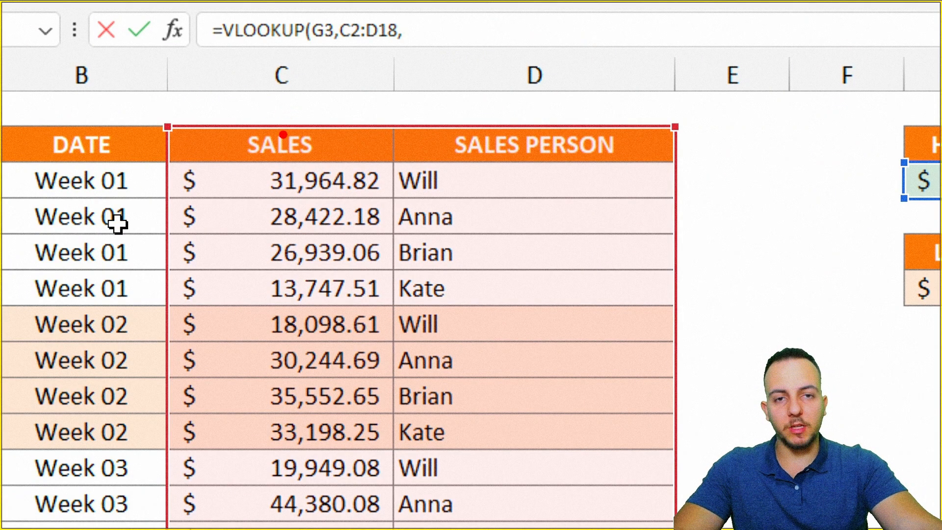
mouse_move(286, 100)
mouse_down()
mouse_move(289, 69)
mouse_move(262, 115)
mouse_up()
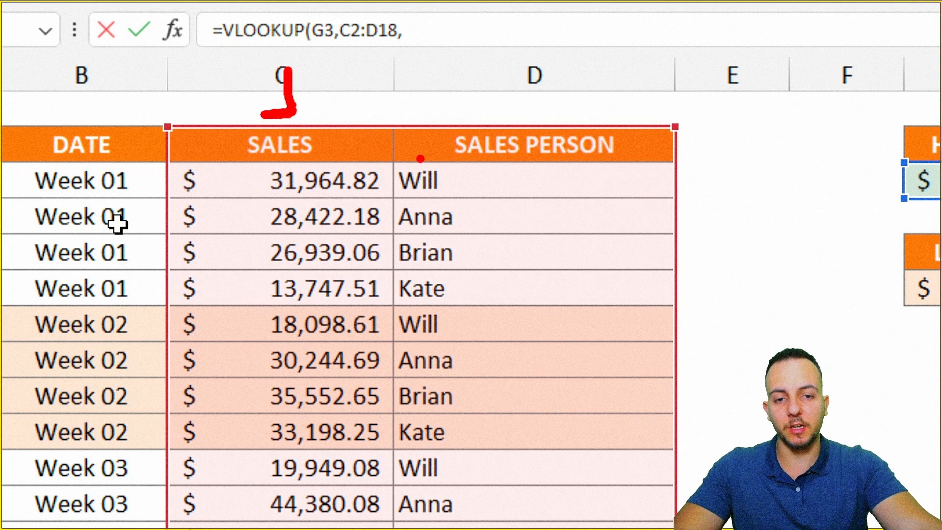
drag(483, 53, 412, 43)
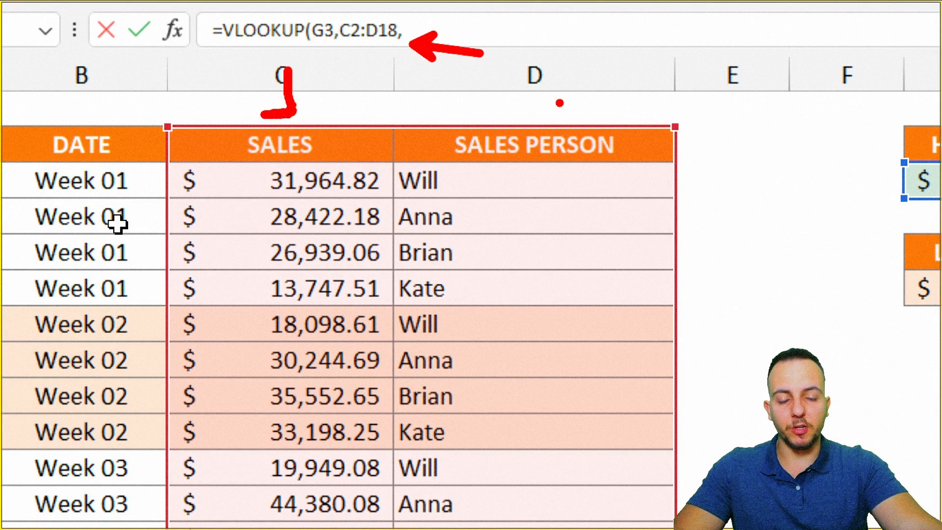
mouse_move(519, 81)
mouse_down()
mouse_move(523, 120)
mouse_move(592, 104)
mouse_up()
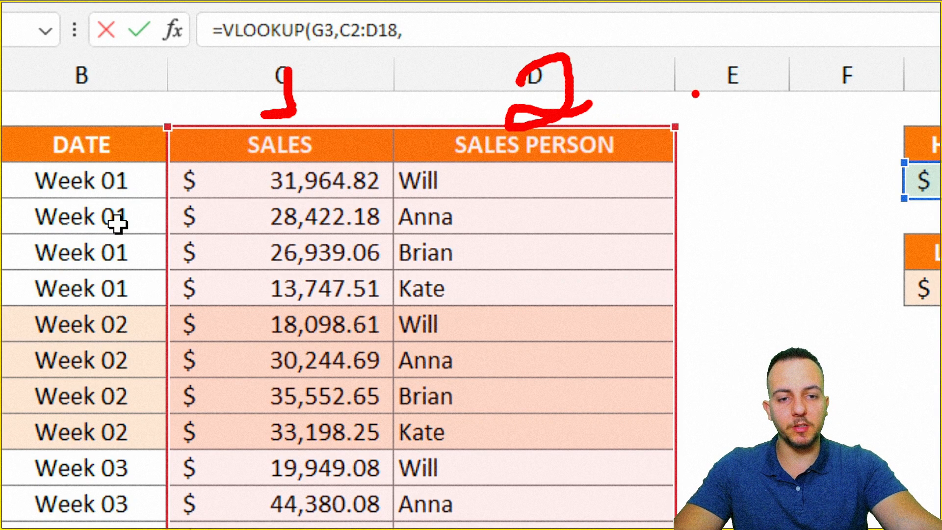
mouse_move(740, 62)
mouse_down()
mouse_move(753, 84)
mouse_move(726, 117)
mouse_up()
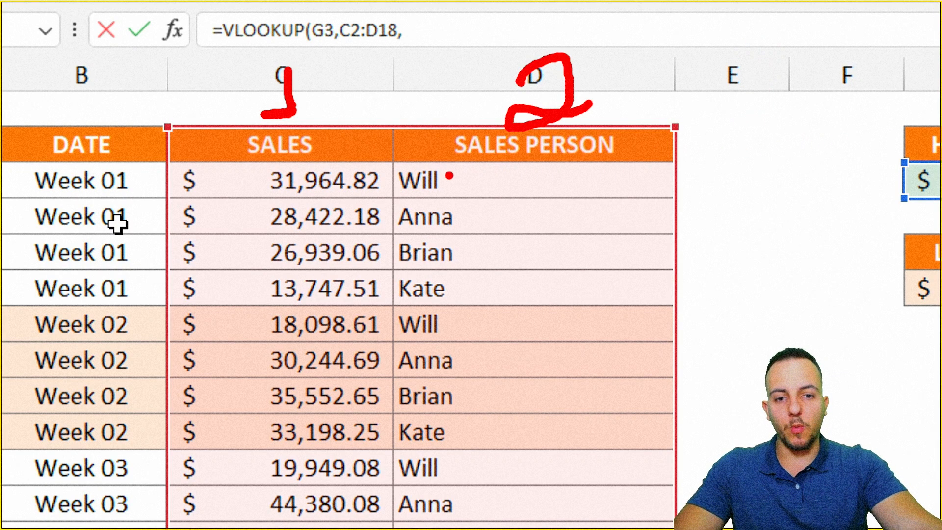
drag(444, 122, 631, 167)
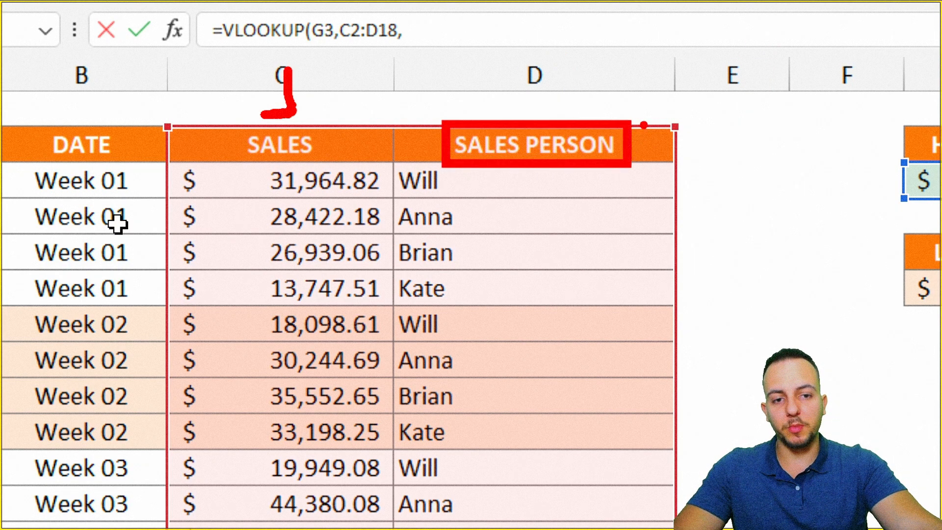
drag(640, 123, 765, 65)
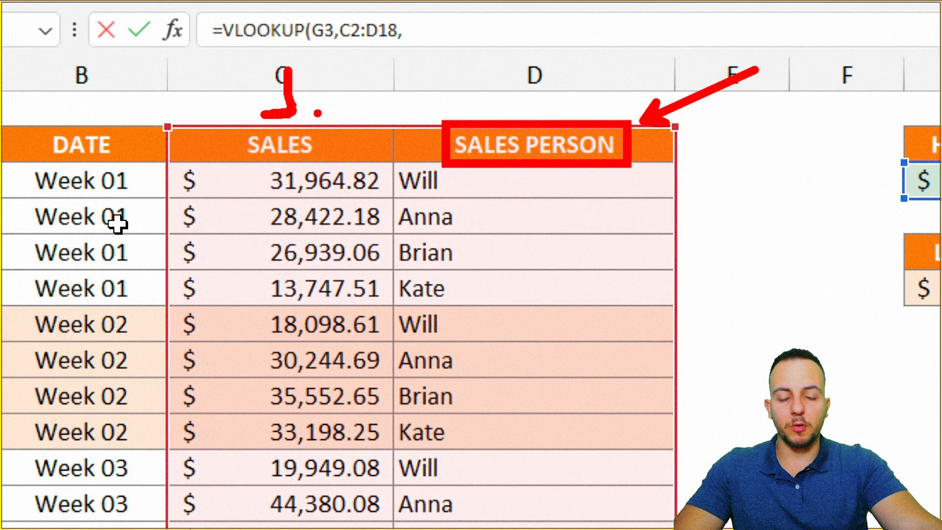
drag(262, 301, 387, 346)
drag(390, 302, 469, 346)
mouse_move(515, 48)
mouse_down()
mouse_move(498, 105)
mouse_move(582, 98)
mouse_up()
mouse_move(521, 22)
mouse_down()
mouse_move(431, 126)
mouse_move(425, 47)
mouse_up()
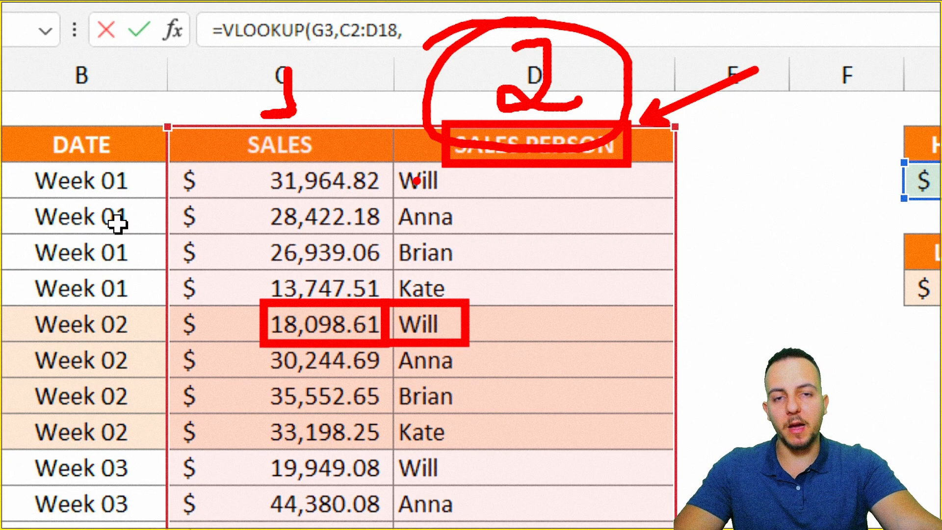
drag(568, 197, 595, 272)
drag(561, 221, 587, 216)
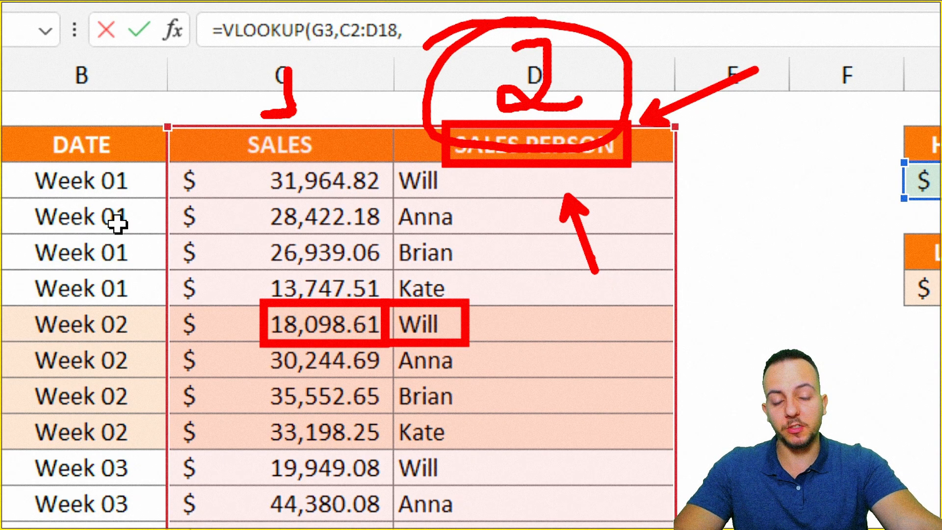
key(Escape)
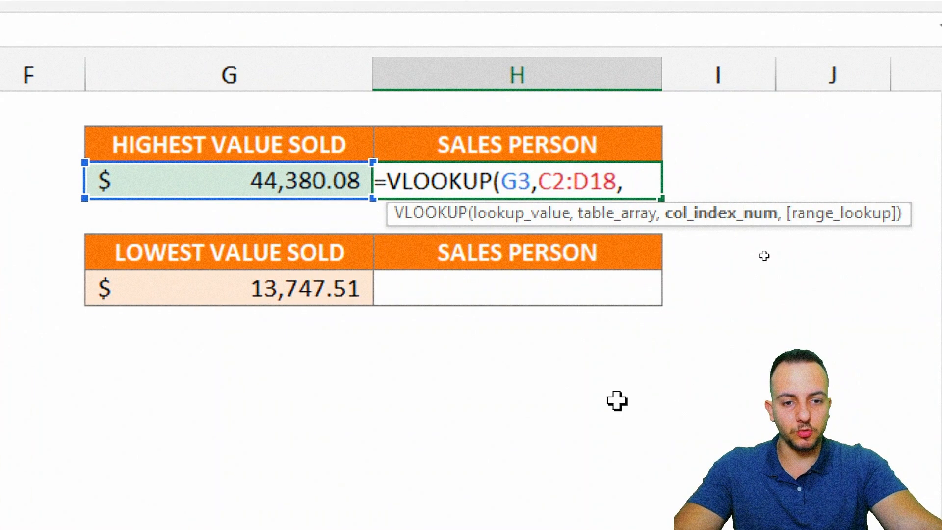
Complete the VLOOKUP with column index 2 and FALSE for an exact match, and enter the formula.
text(2,)
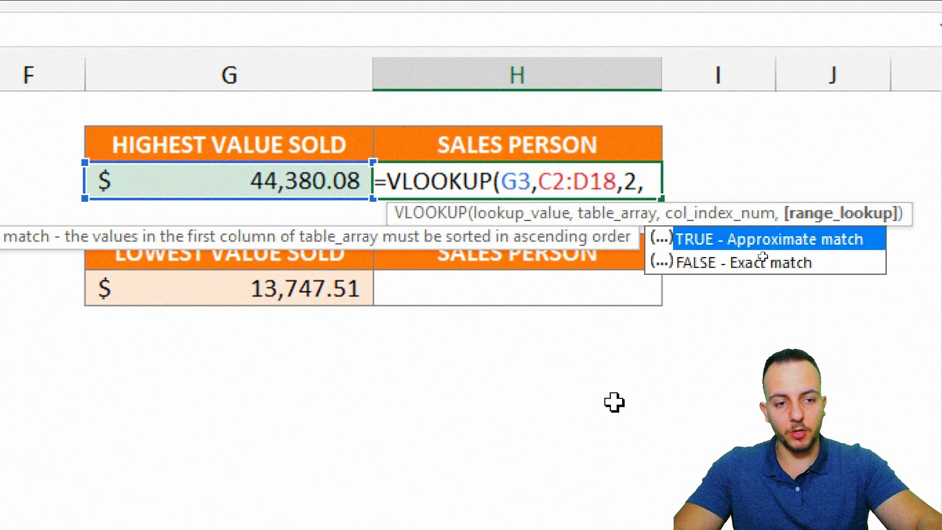
click(738, 274)
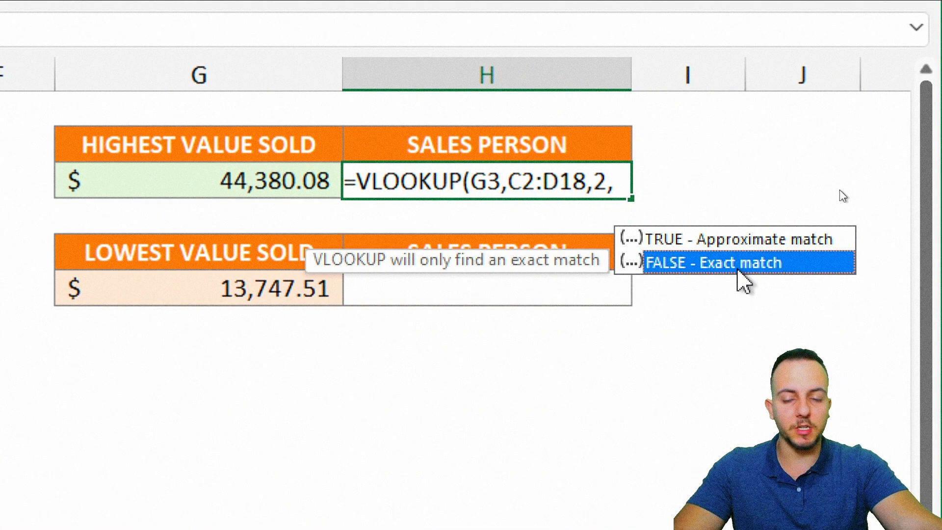
key(ctrl+2)
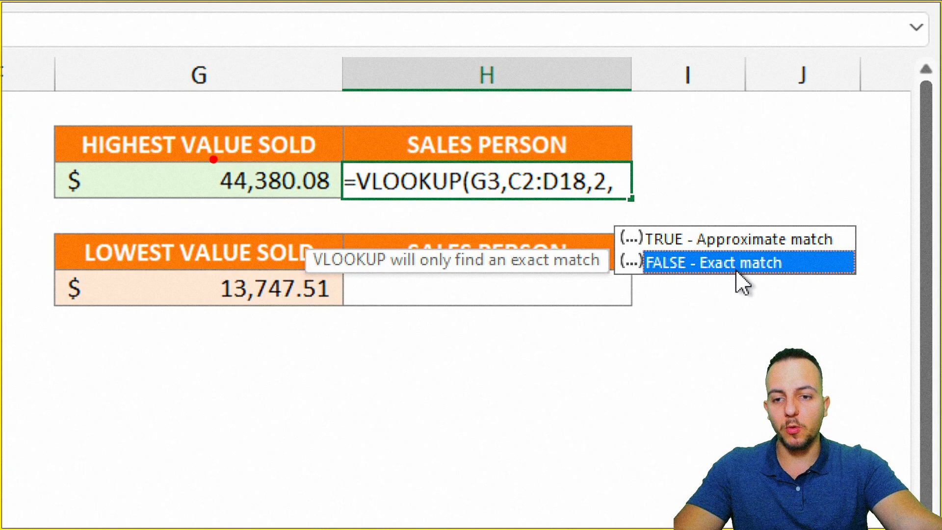
mouse_move(213, 160)
mouse_down()
mouse_move(339, 203)
mouse_move(375, 245)
mouse_move(447, 290)
mouse_up()
key(Escape)
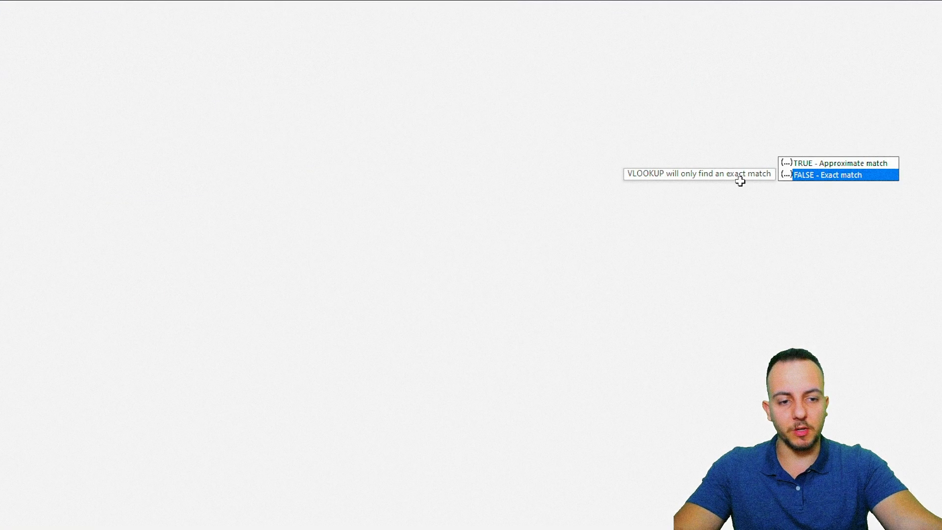
double_click(736, 238)
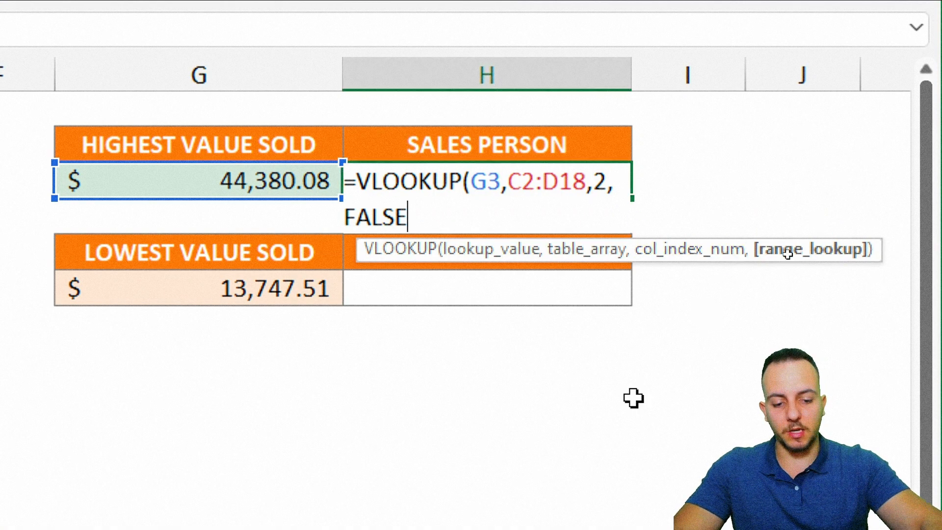
text())
key(Return)
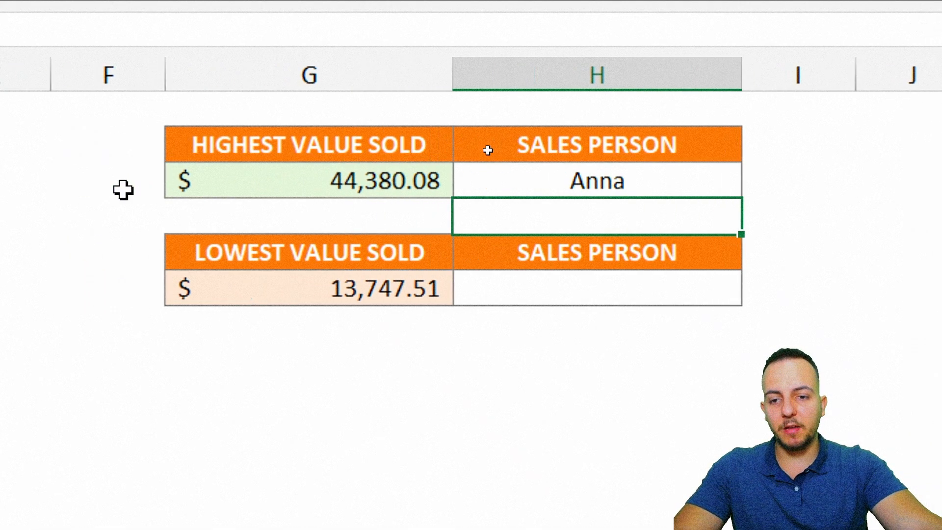
Check the SALES PERSON result against the HIGHEST VALUE SOLD amount beside it.
click(199, 180)
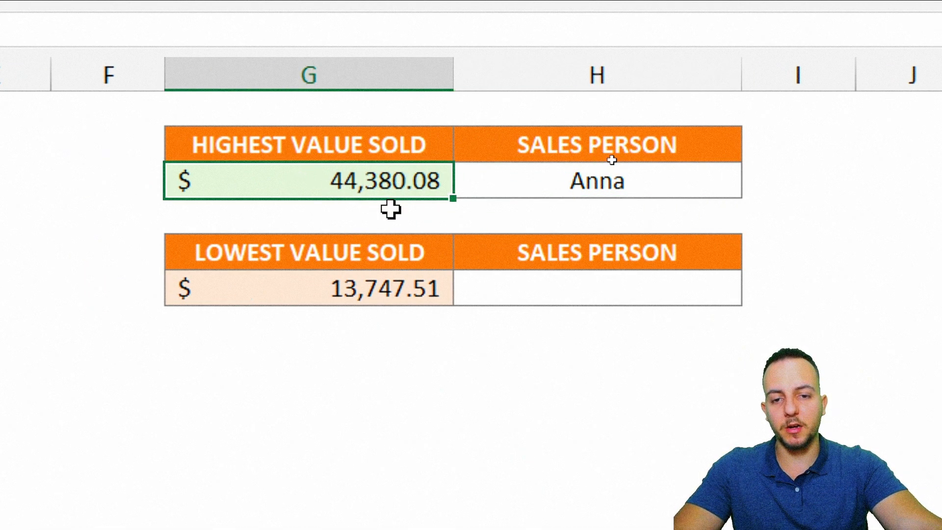
key(ctrl+2)
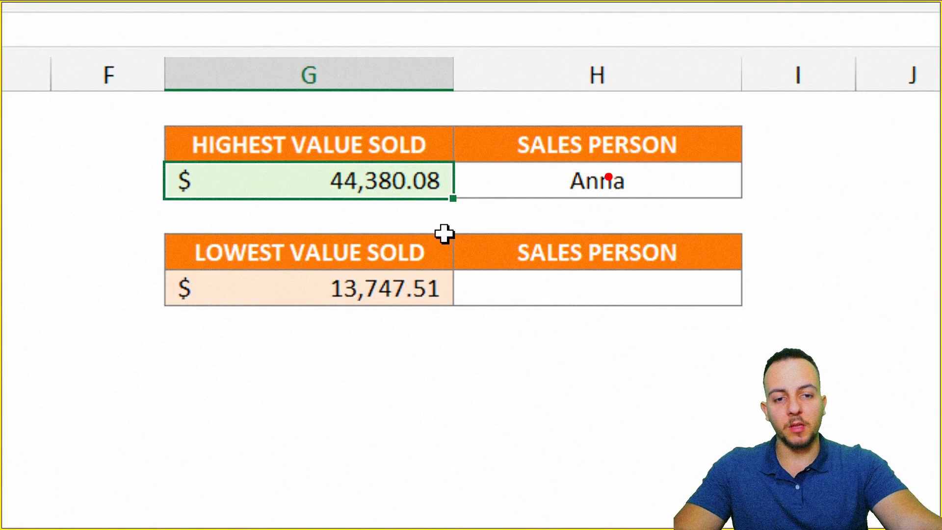
mouse_move(621, 156)
mouse_down()
mouse_move(564, 218)
mouse_move(615, 161)
mouse_up()
drag(669, 177, 718, 178)
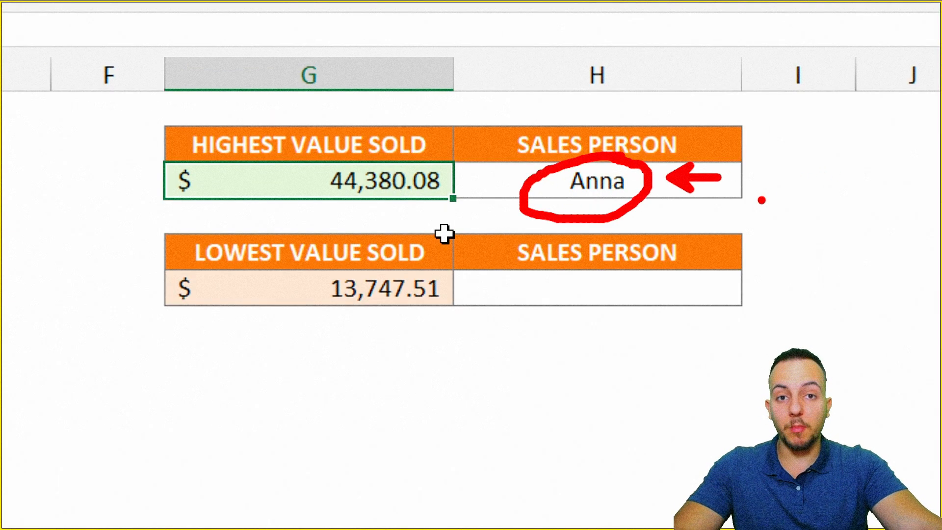
key(Escape)
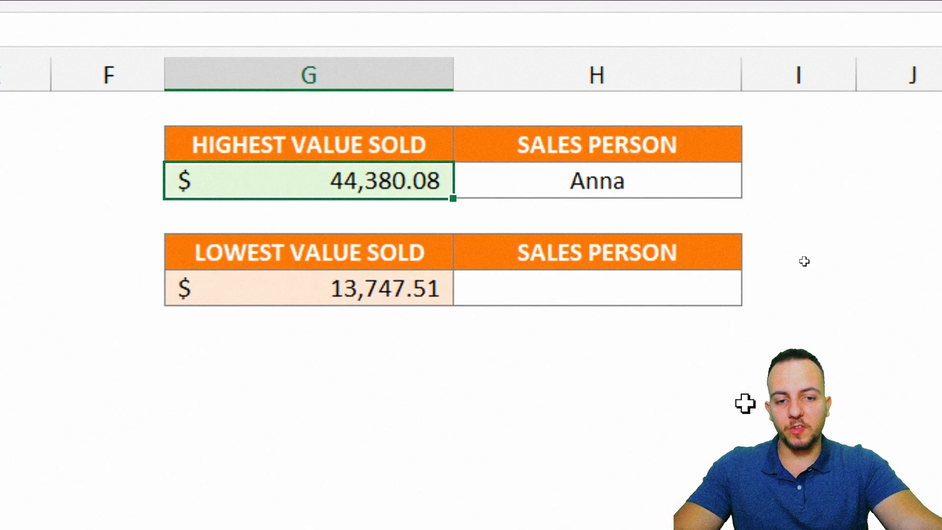
Start a VLOOKUP in the SALES PERSON cell beside LOWEST VALUE SOLD, with G6 as the lookup value.
click(332, 274)
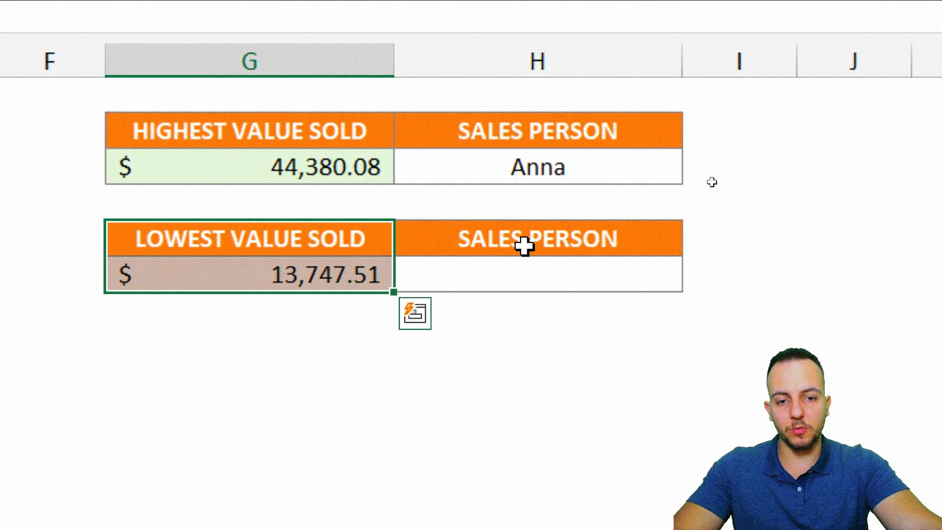
click(469, 266)
key(ctrl+2)
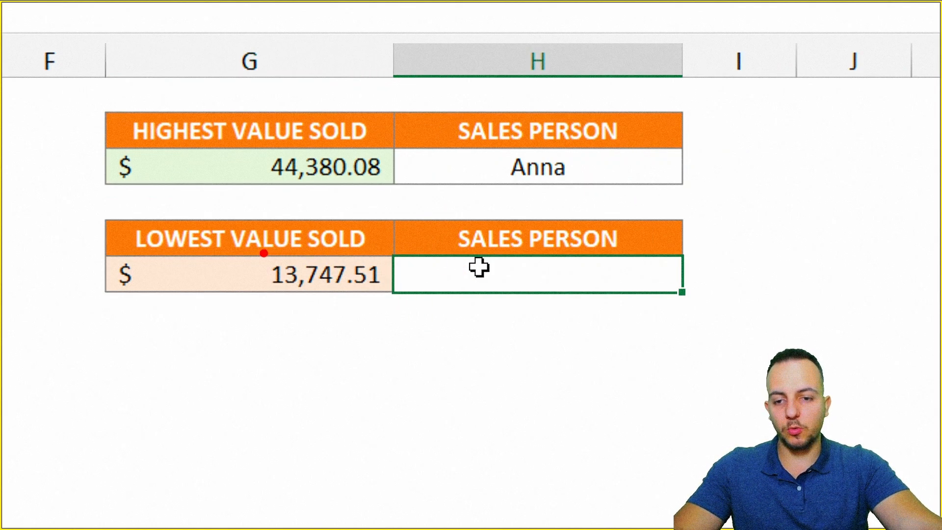
mouse_move(263, 252)
mouse_down()
mouse_move(379, 284)
mouse_move(452, 351)
mouse_up()
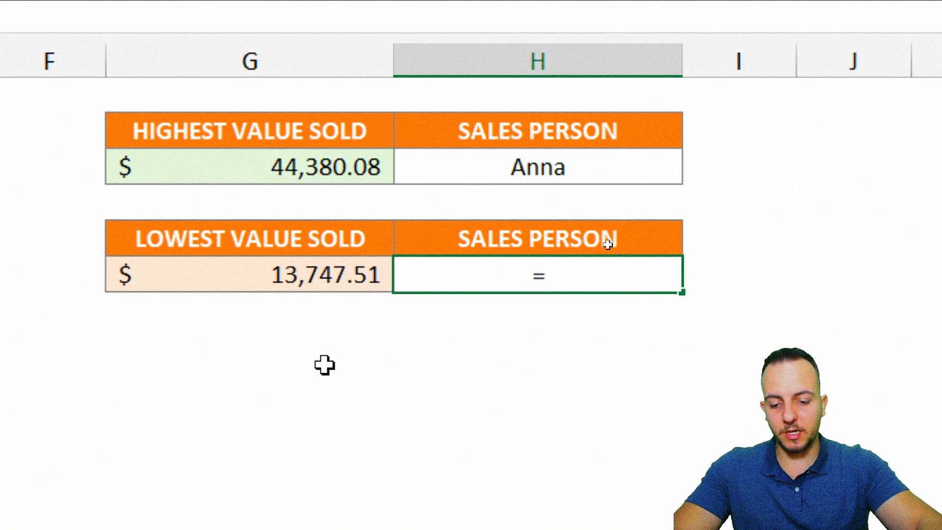
text(vlook)
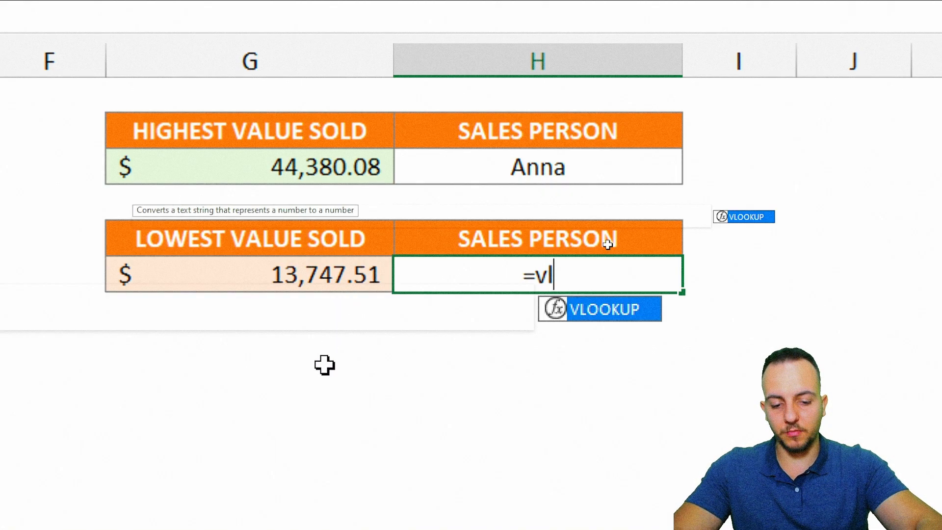
double_click(576, 314)
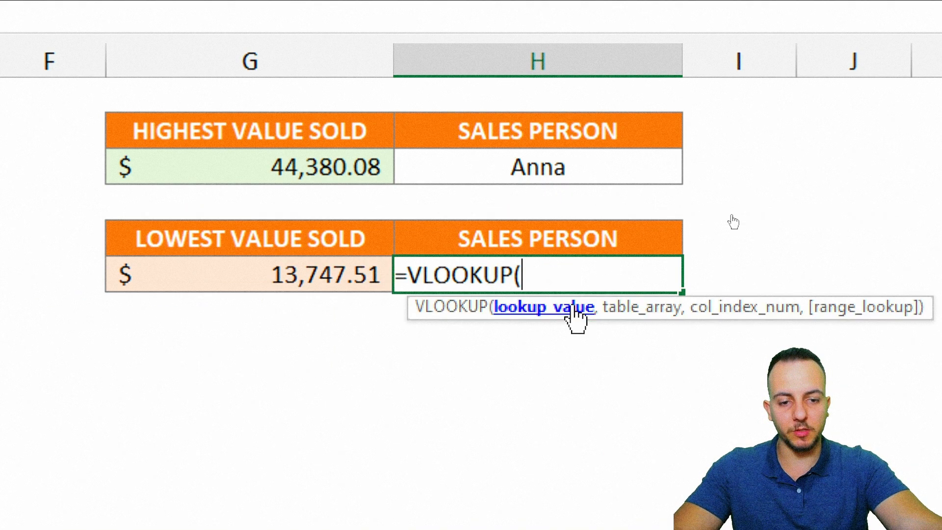
click(309, 270)
text(,)
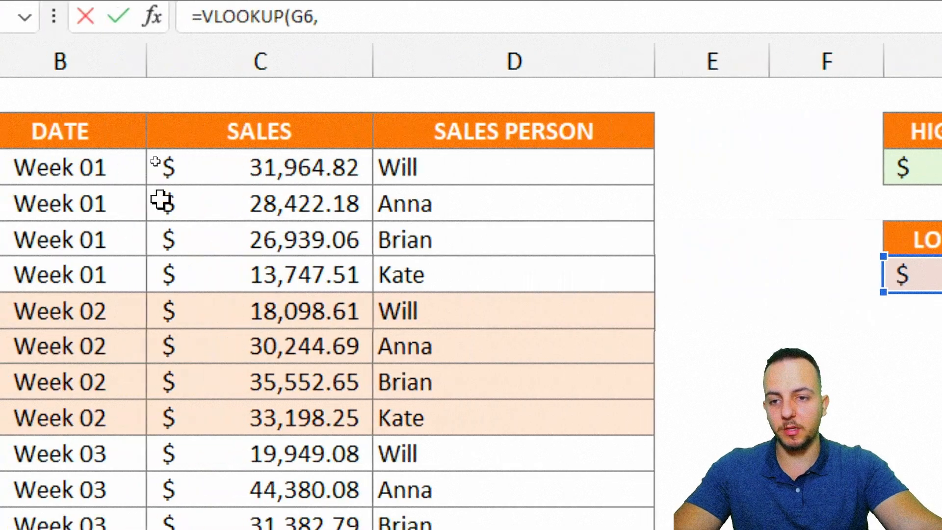
Set the VLOOKUP's table array to the entire SALES and SALES PERSON columns, C:D.
drag(104, 138, 99, 387)
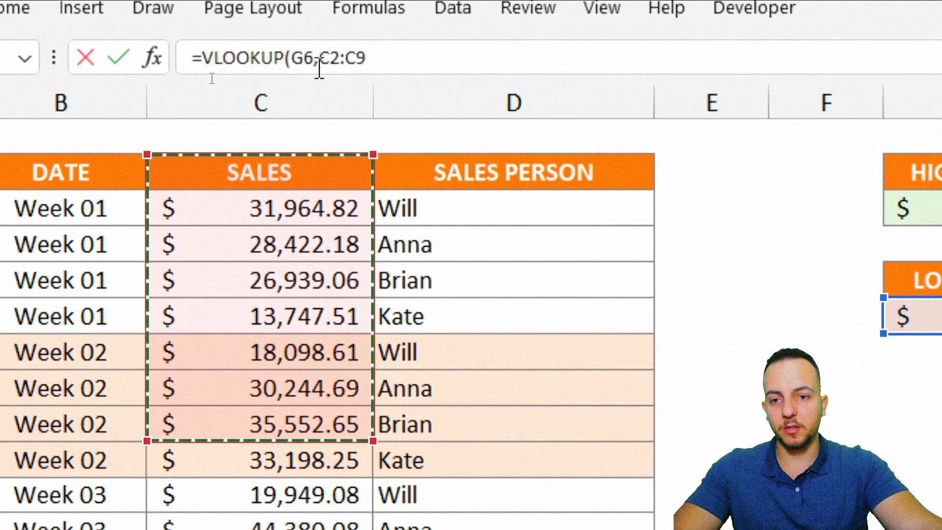
click(298, 56)
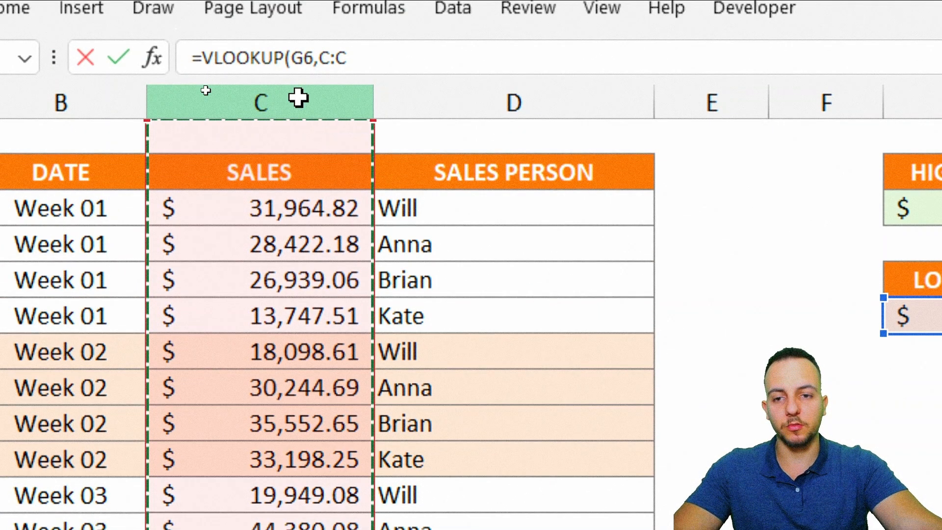
drag(301, 97, 448, 84)
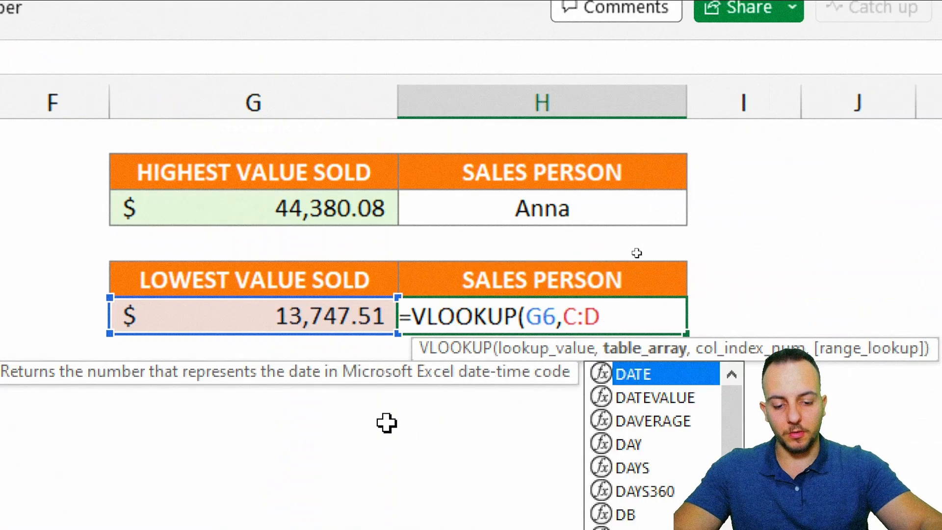
text(,)
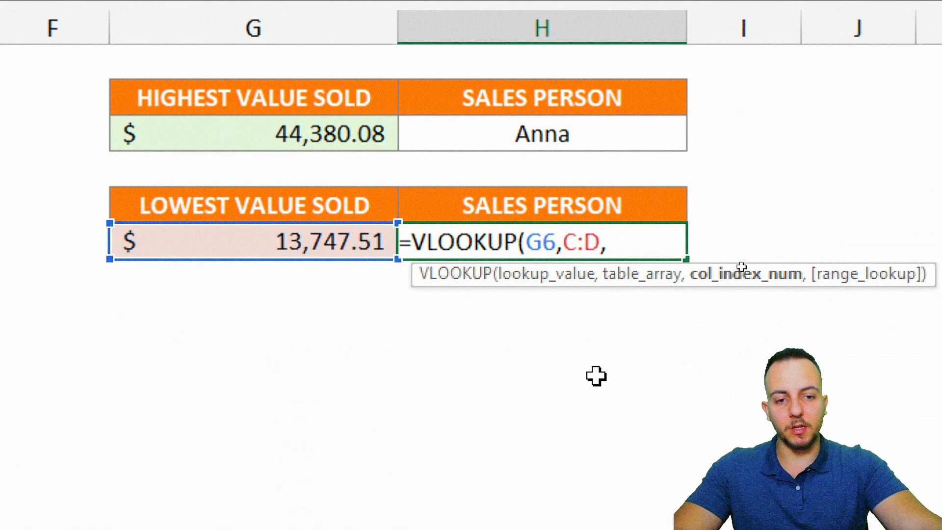
Complete the VLOOKUP with column index 2 and FALSE for an exact match, enter the formula, and select the SALES PERSON cell for the highest value.
text(2,)
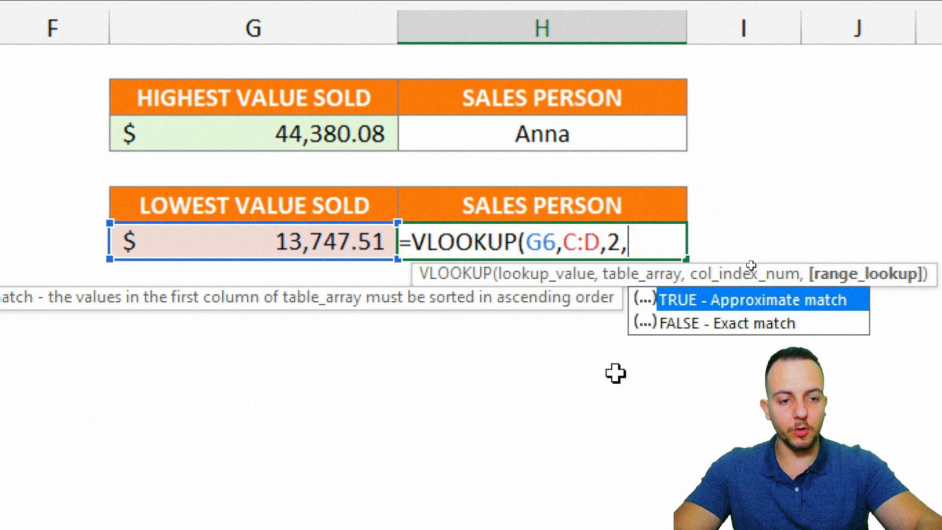
double_click(678, 322)
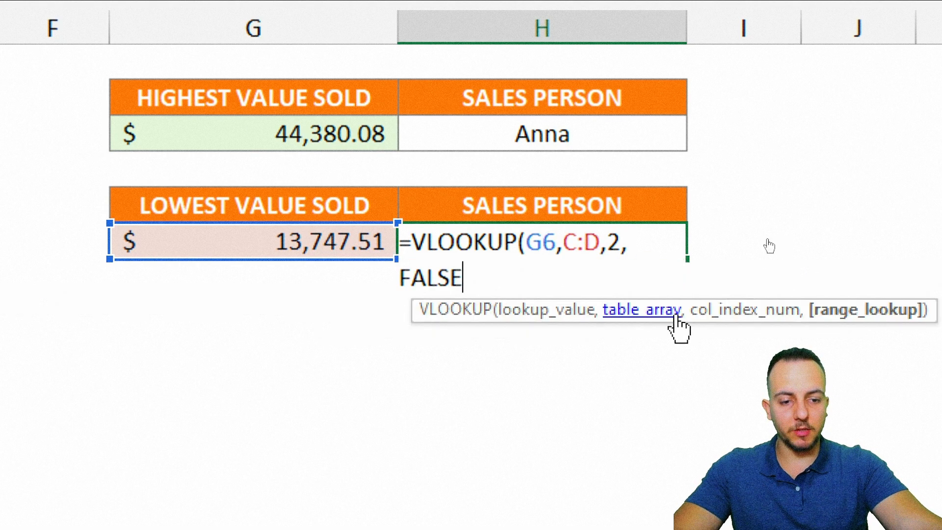
text())
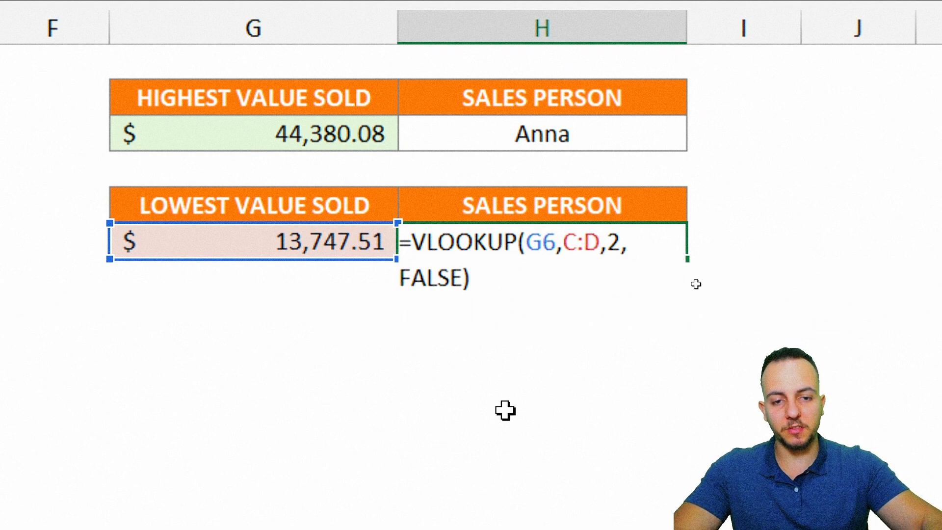
key(Return)
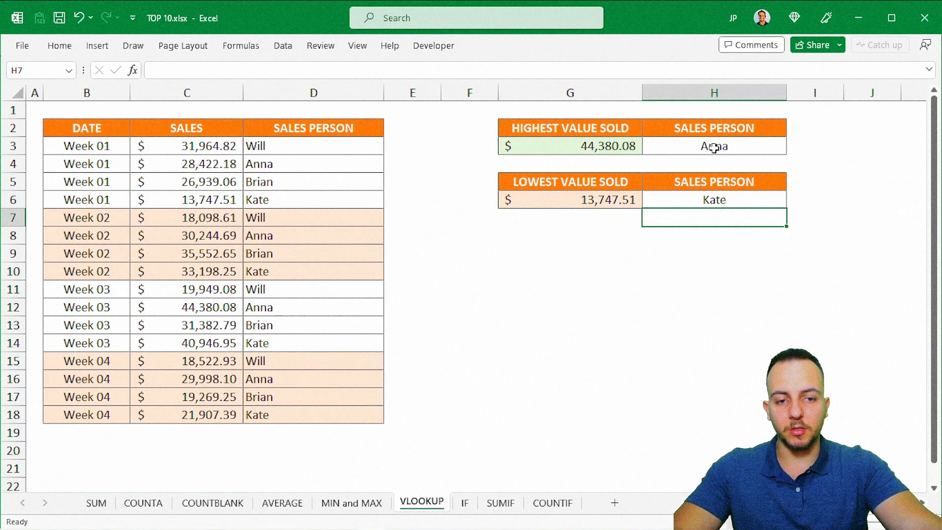
click(713, 146)
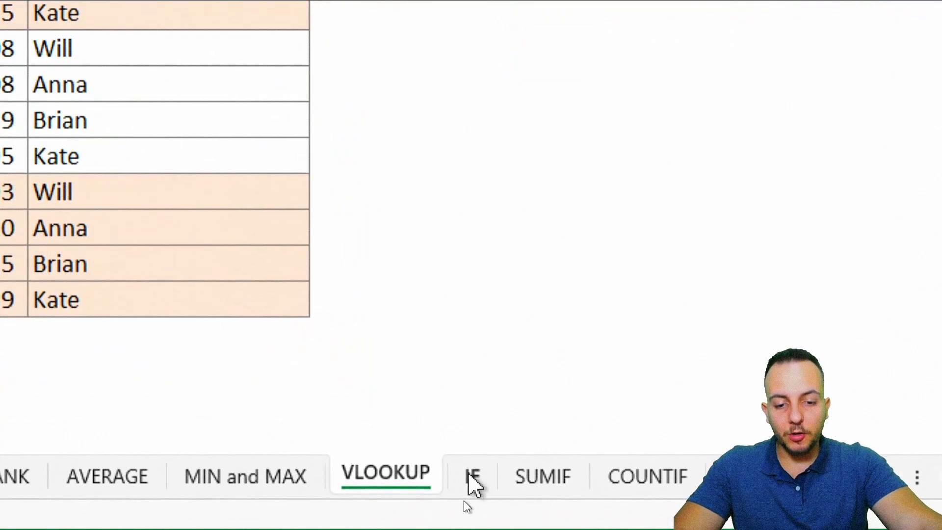
Go to the IF sheet and review the DATE, QTY SOLD, PRODUCT, UNIT PRICE, ID and STATUS columns, ending on the first STATUS cell.
click(465, 503)
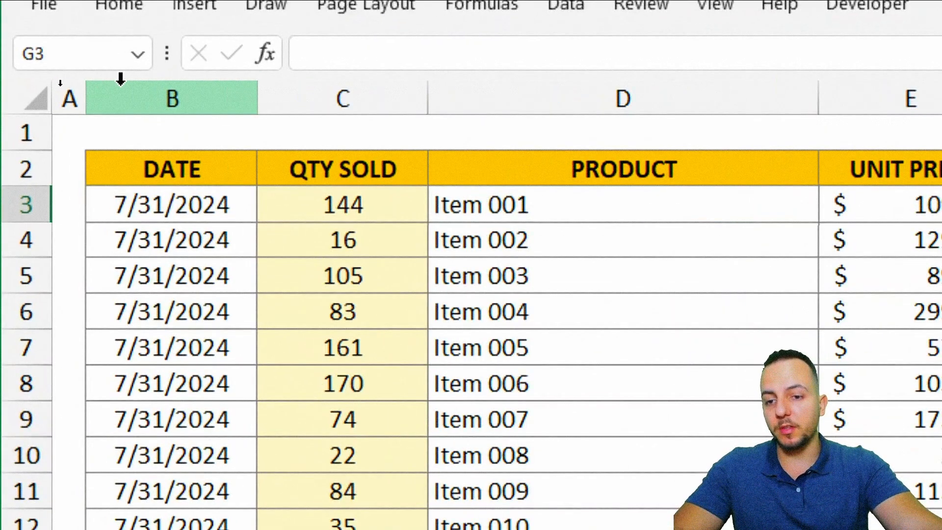
click(61, 93)
click(165, 93)
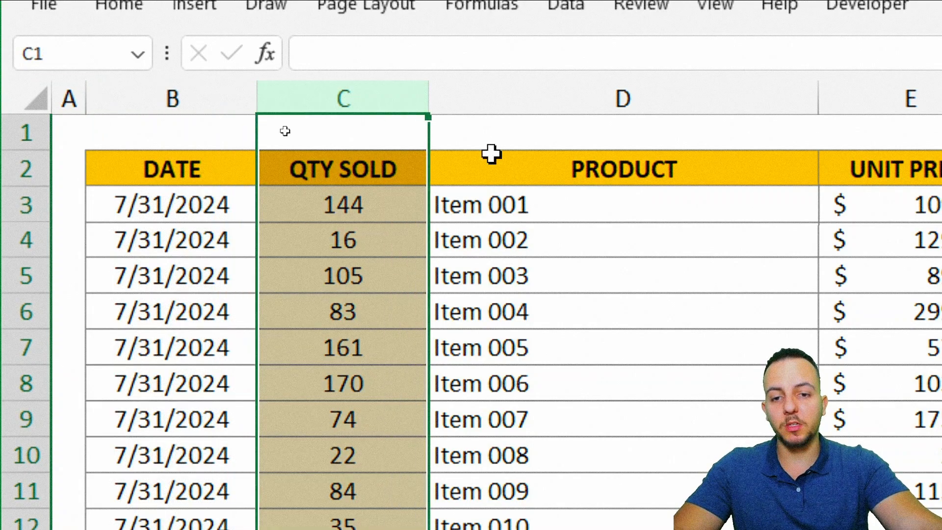
click(739, 109)
click(937, 101)
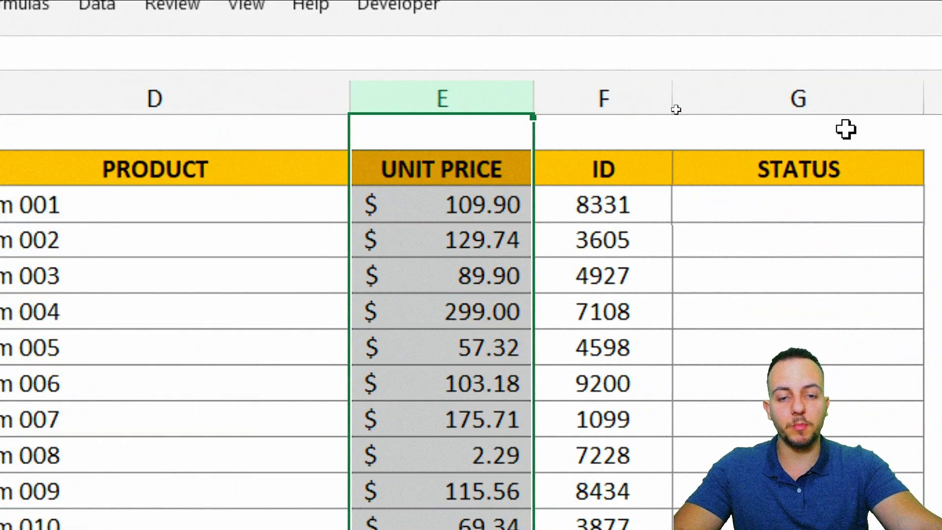
click(649, 96)
click(778, 96)
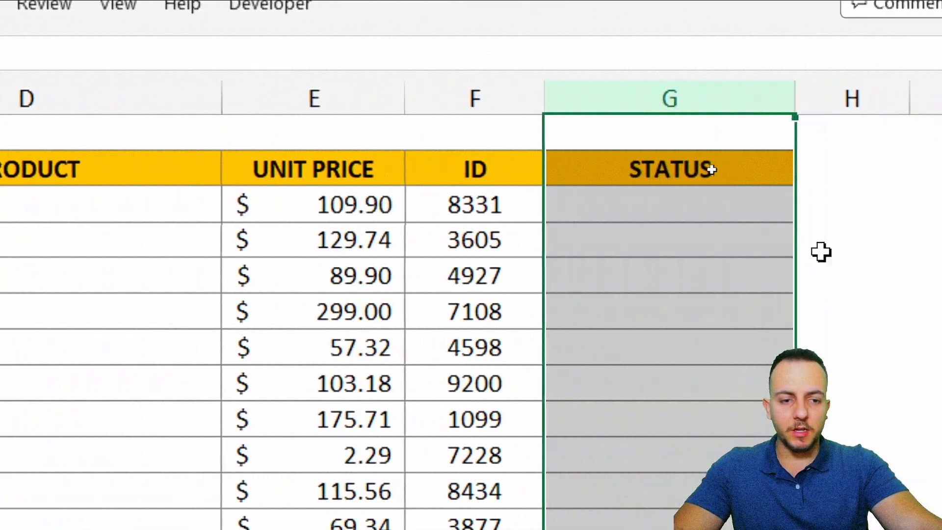
drag(695, 217, 697, 361)
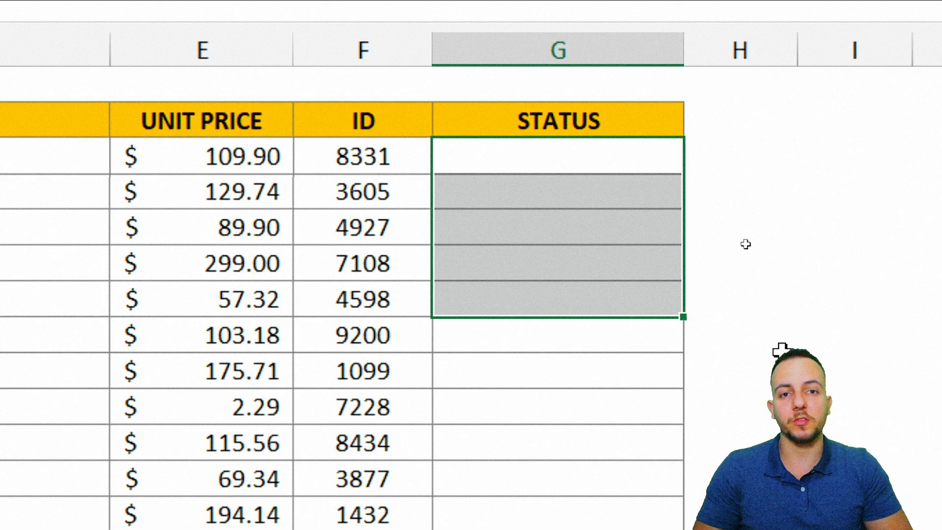
key(Up)
key(Down)
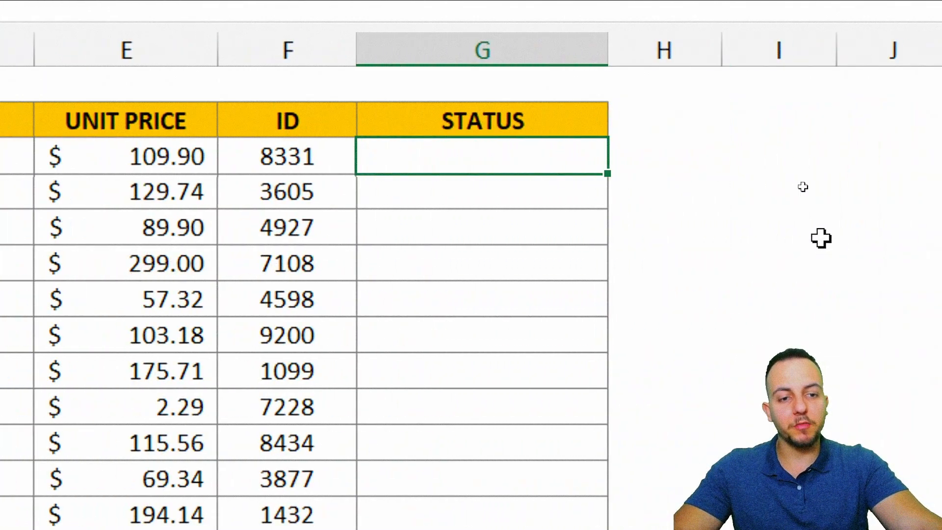
Start an IF formula in the first STATUS cell, G3, with the logical test C3<=30.
drag(427, 155, 442, 376)
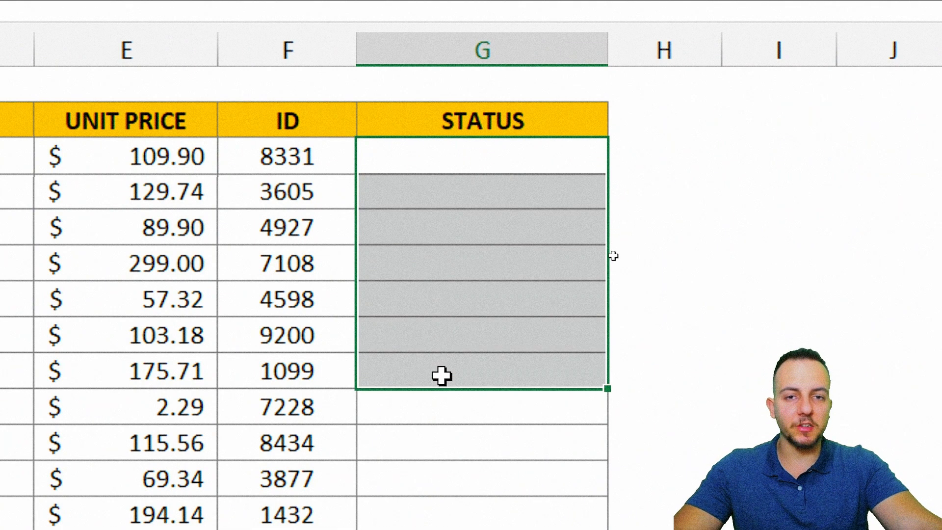
click(484, 148)
text(=if)
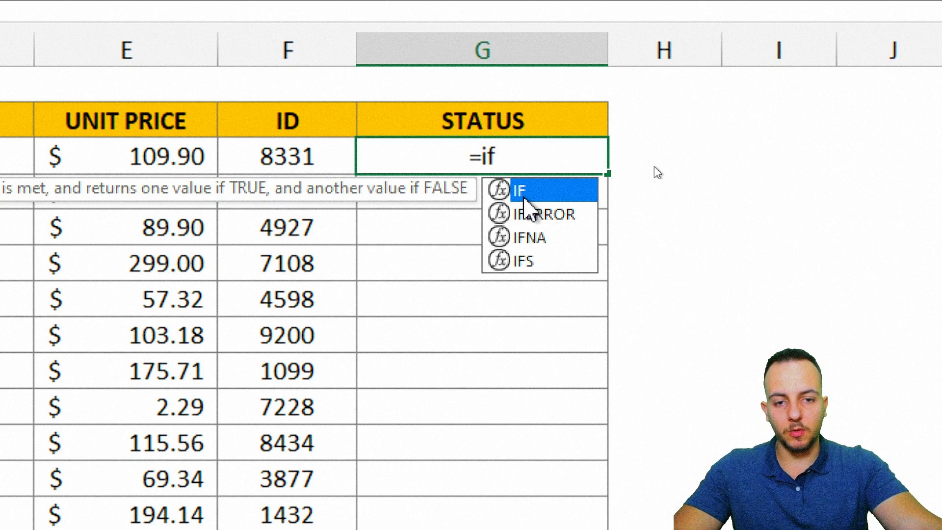
double_click(524, 197)
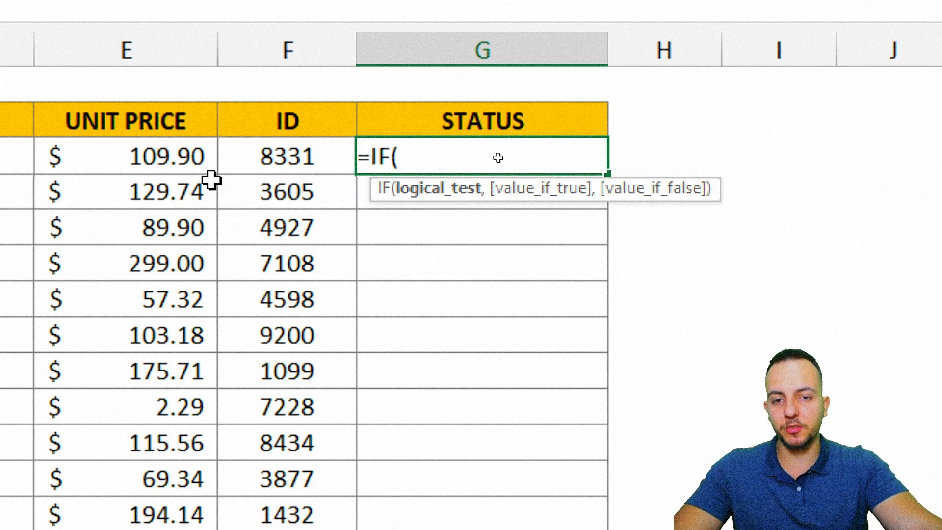
click(14, 157)
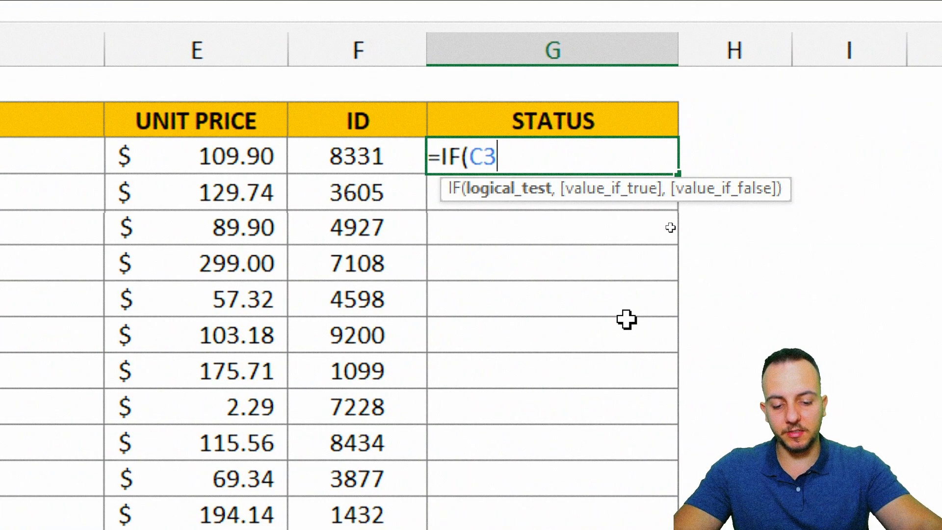
text(<=)
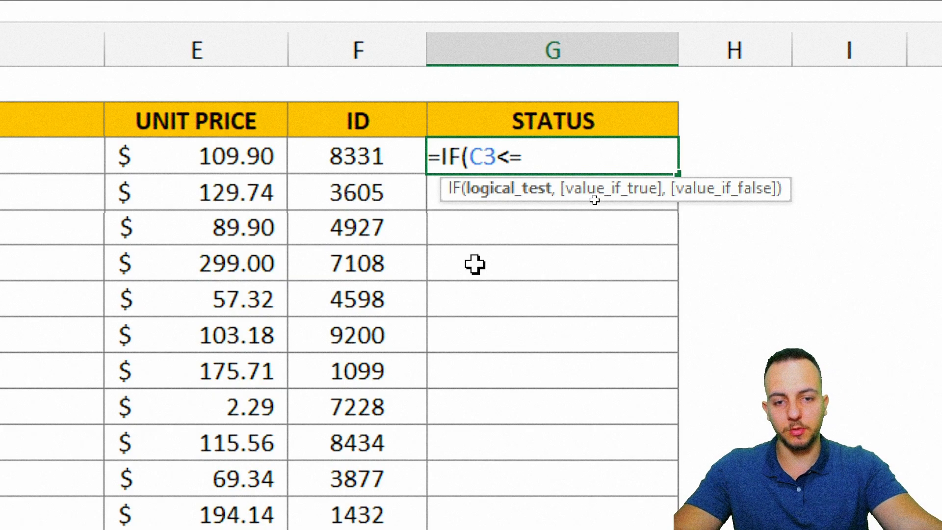
text(30)
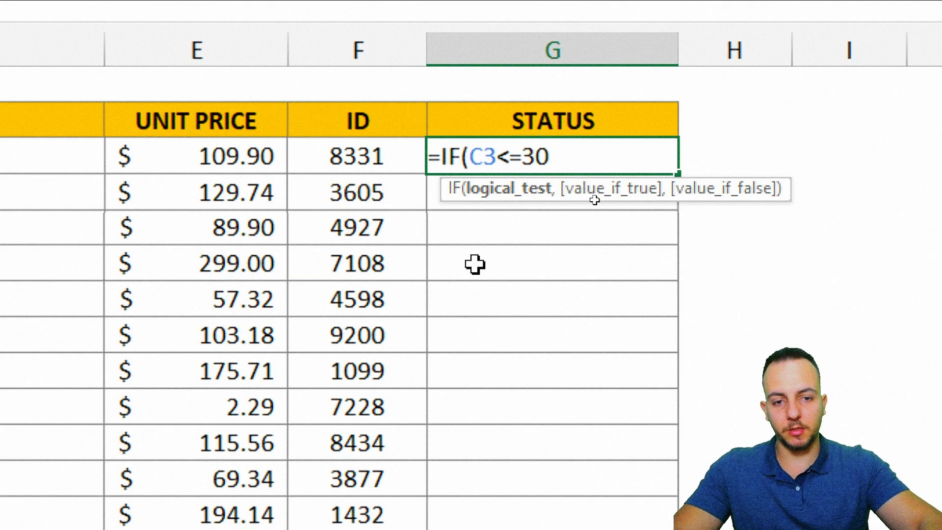
text(,)
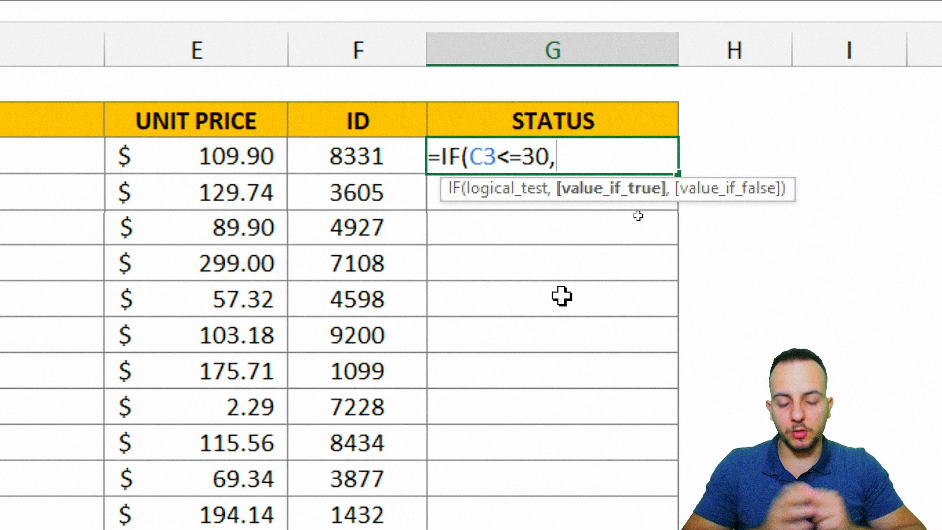
Complete the IF formula with "Phase out" if true and "Ok" if false, enter it, and reselect the first STATUS cell.
text("Phase)
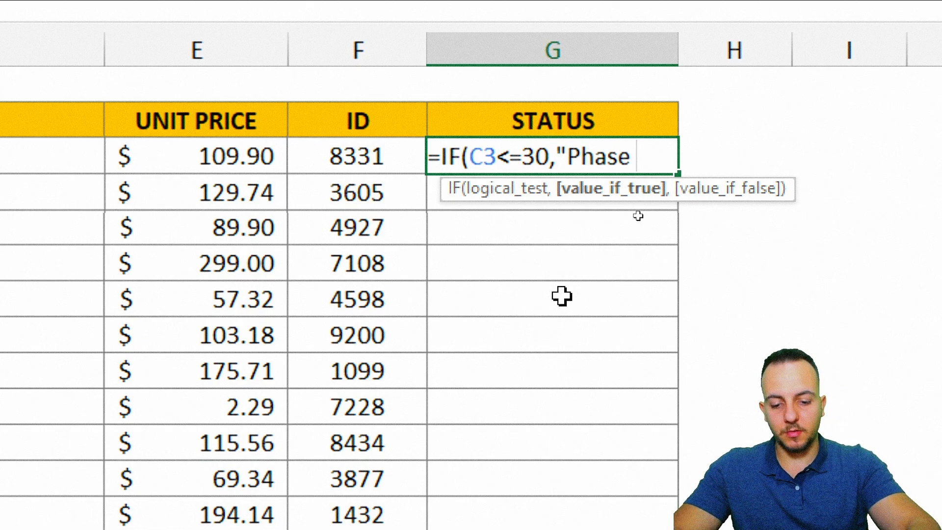
text( out")
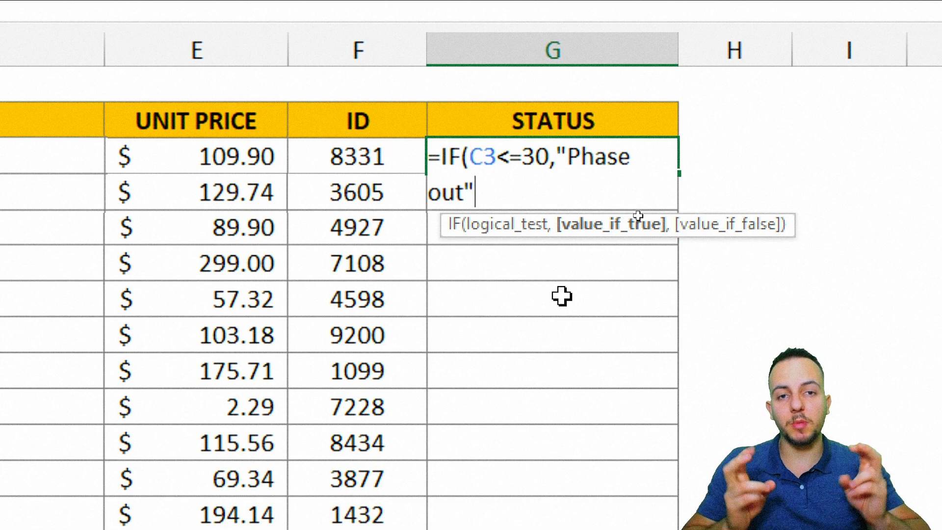
text(,)
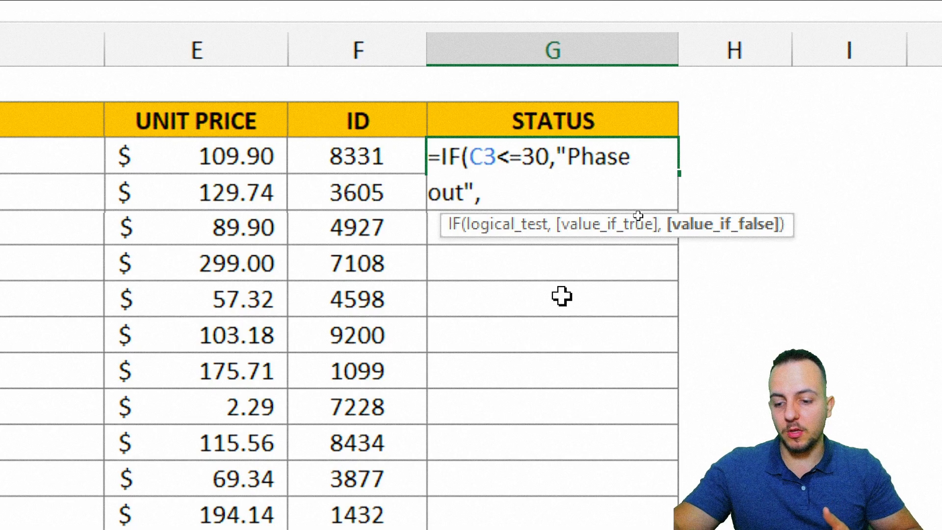
text("Ok")
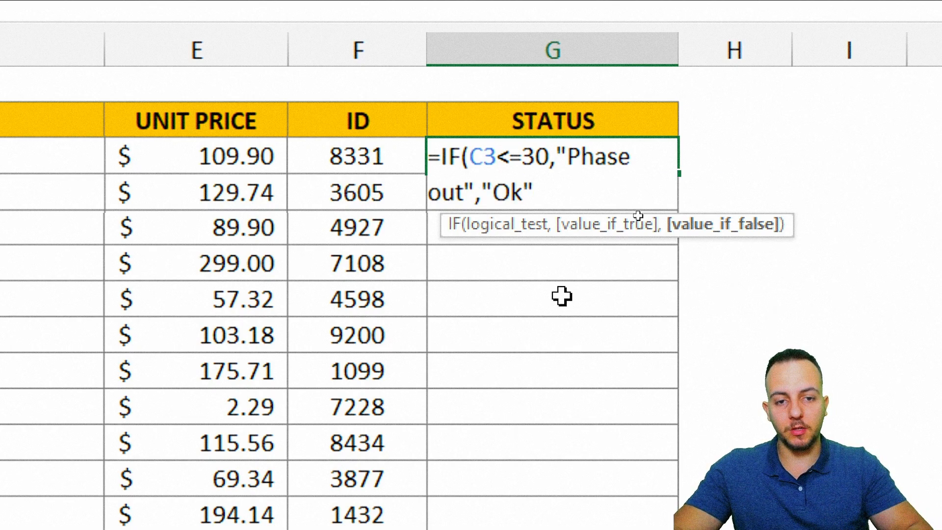
text())
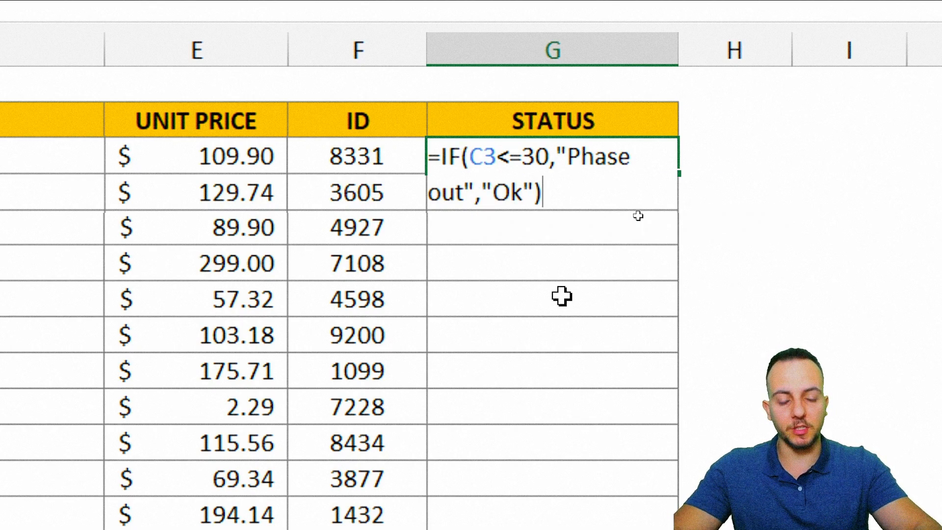
key(Return)
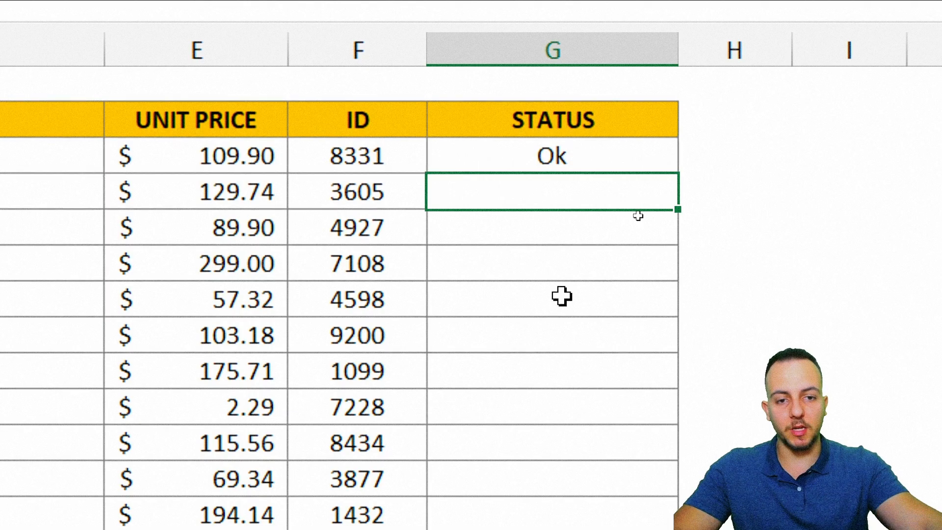
click(643, 158)
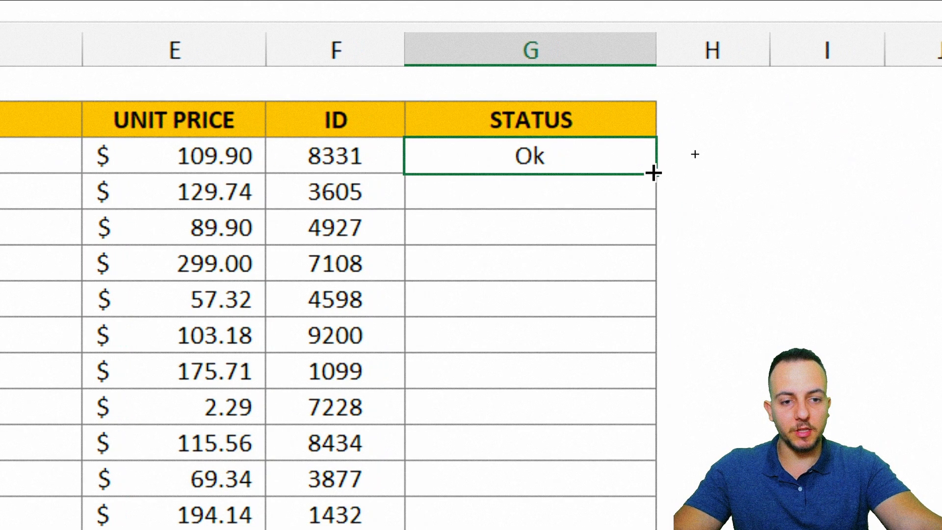
Fill the IF formula down the STATUS column from G3 through G25 and reselect the first STATUS cell.
drag(653, 172, 616, 529)
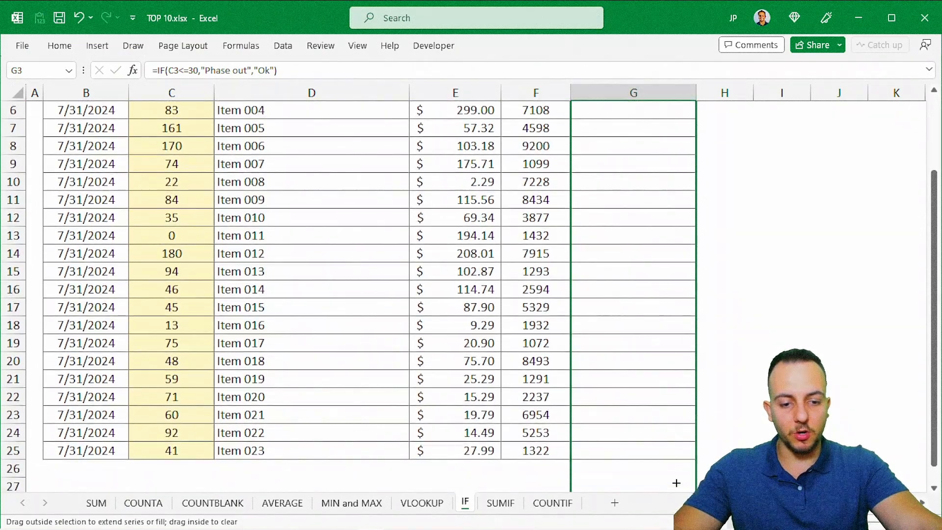
drag(676, 484, 669, 459)
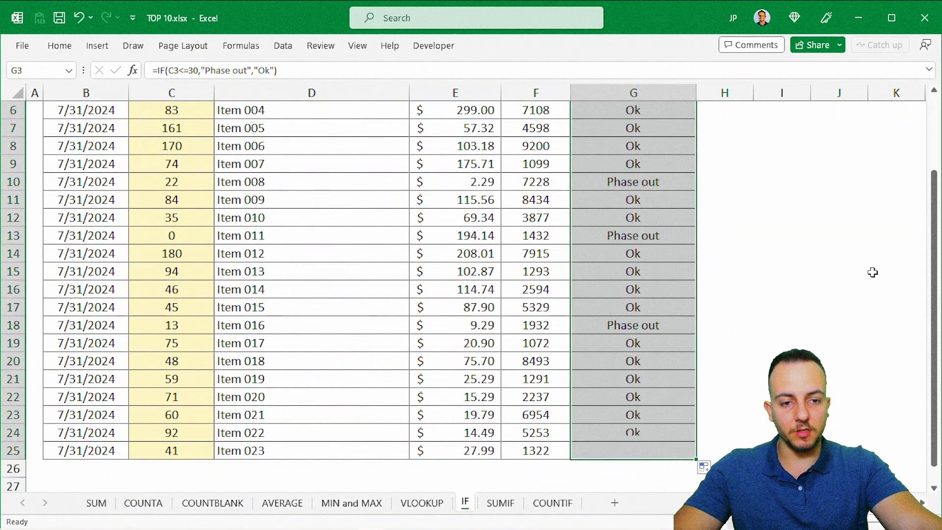
drag(932, 222, 938, 157)
click(664, 147)
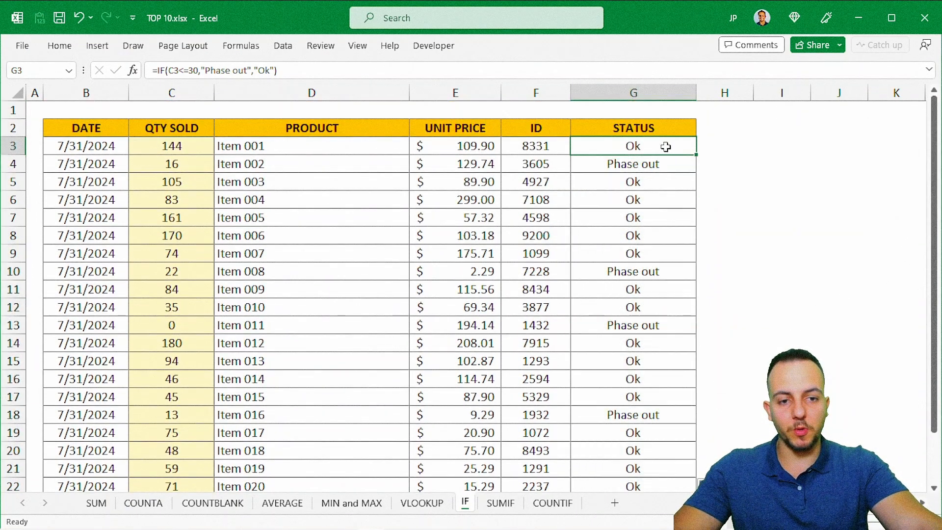
drag(673, 163, 862, 118)
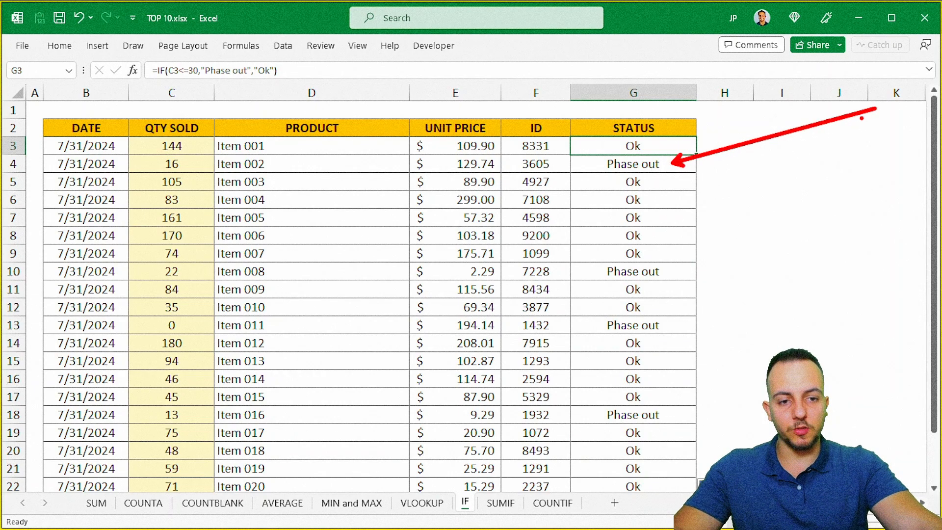
mouse_move(638, 151)
mouse_down()
mouse_move(668, 179)
mouse_move(645, 151)
mouse_up()
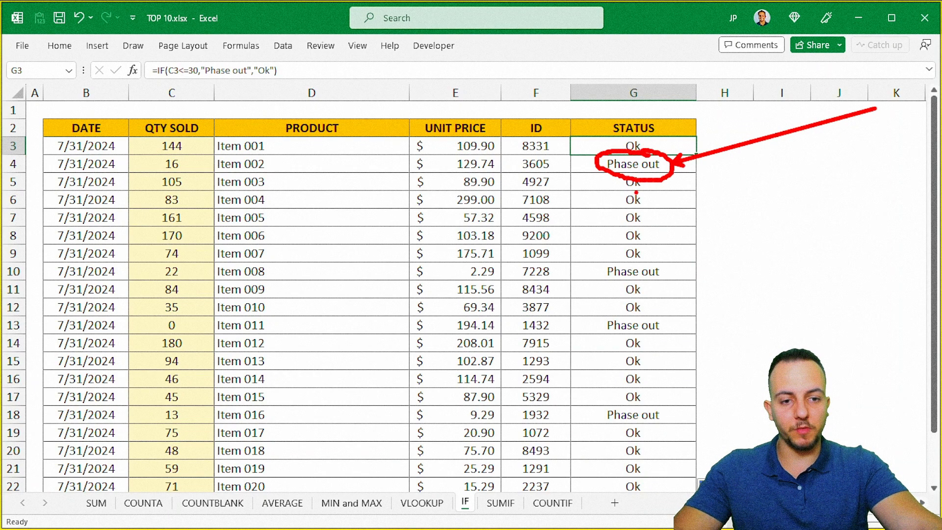
mouse_move(653, 255)
mouse_down()
mouse_move(626, 255)
mouse_move(635, 282)
mouse_move(638, 250)
mouse_up()
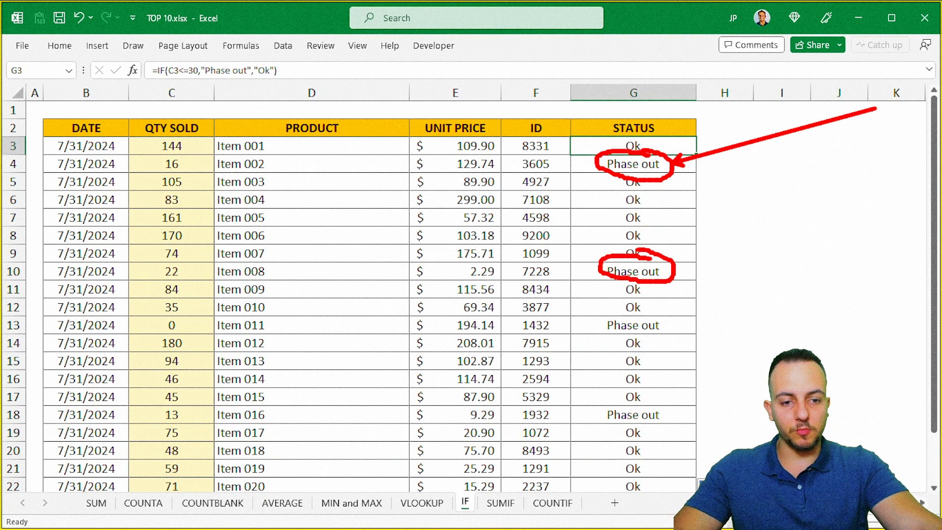
mouse_move(652, 310)
mouse_down()
mouse_move(670, 330)
mouse_move(638, 305)
mouse_up()
mouse_move(628, 406)
mouse_down()
mouse_move(665, 428)
mouse_move(626, 405)
mouse_up()
key(Escape)
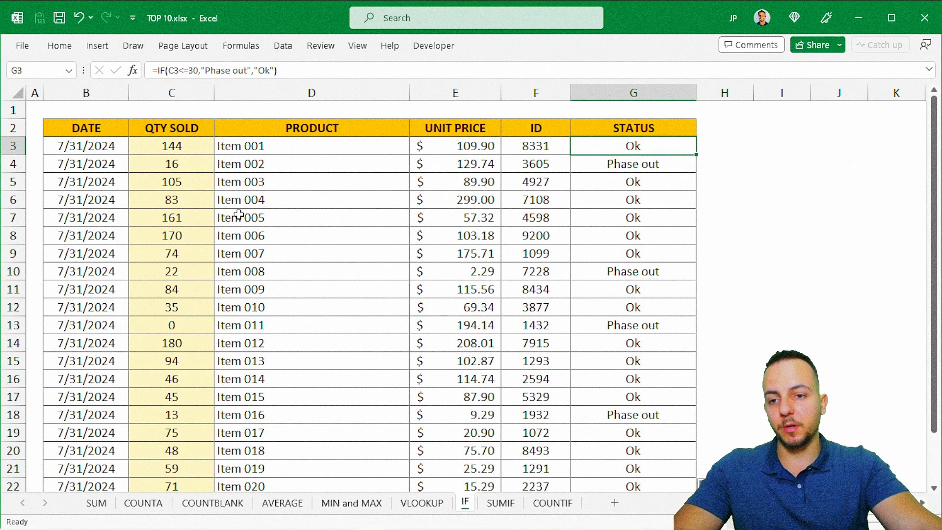
click(101, 129)
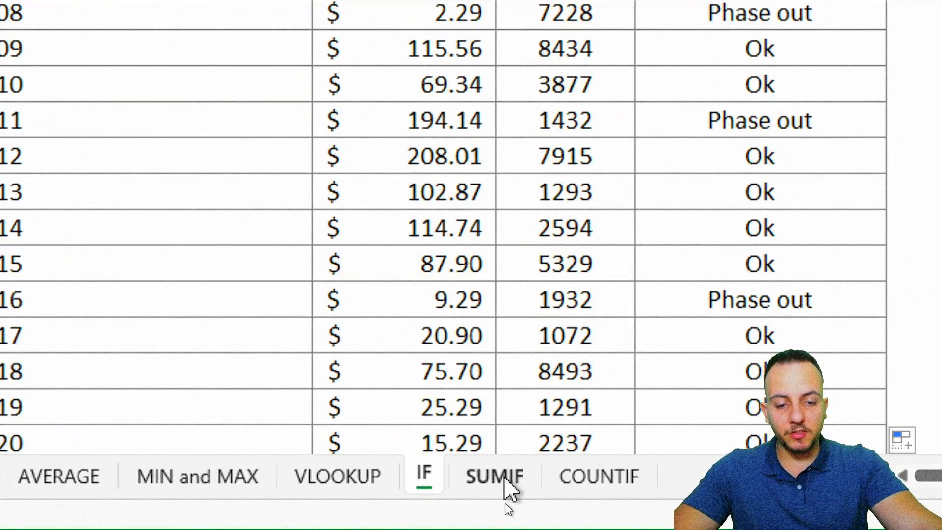
Go to the SUMIF sheet and review the sales table's SALES PERSON column and the SALES PERSON and TOTAL SOLD summary table.
click(502, 504)
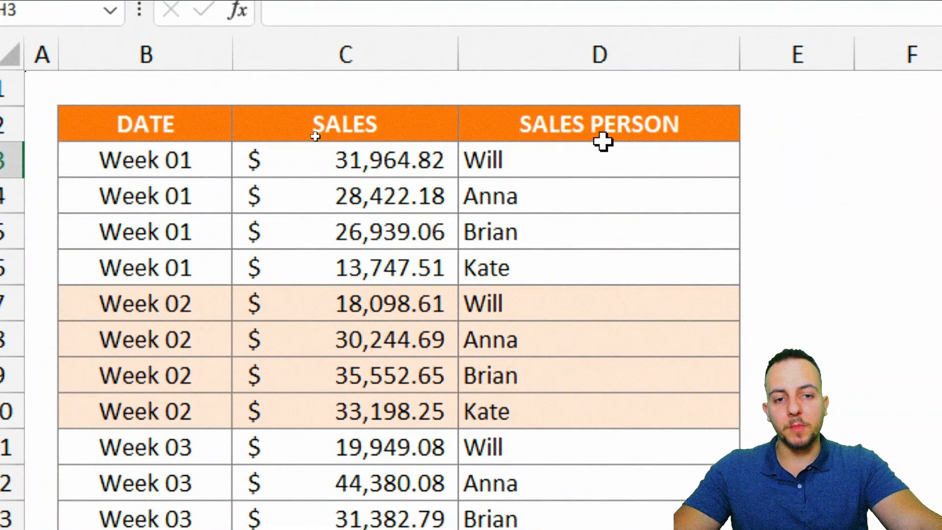
drag(603, 145, 541, 295)
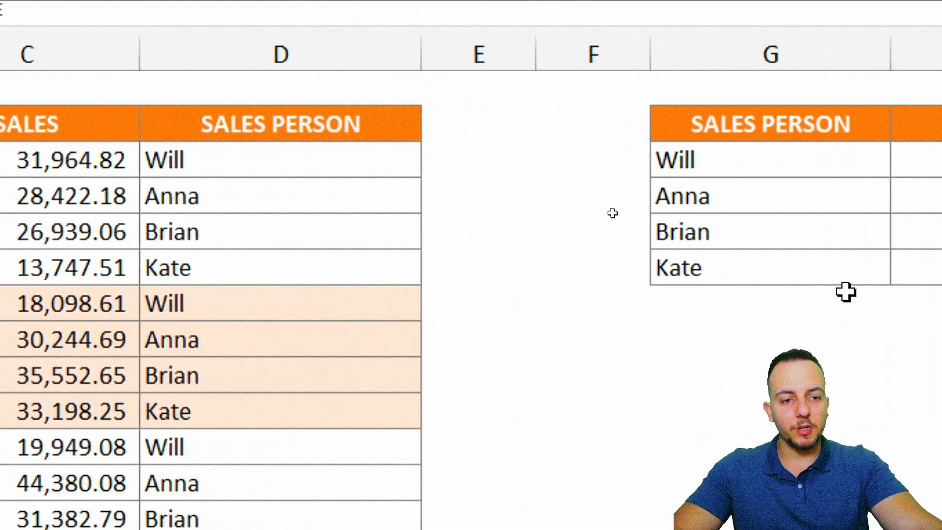
drag(300, 129, 307, 269)
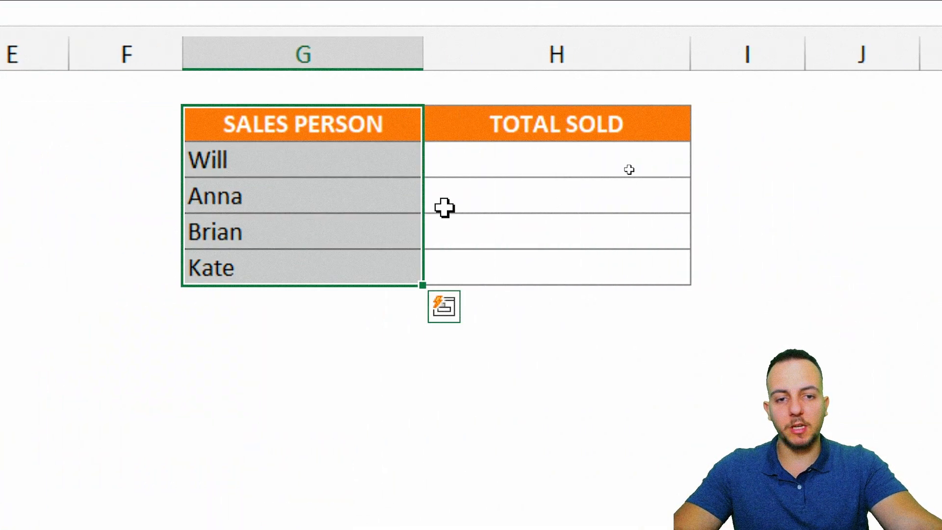
drag(586, 130, 552, 279)
Start a SUMIF formula in the first TOTAL SOLD cell, H3, with the whole SALES PERSON column D:D as the range.
click(542, 162)
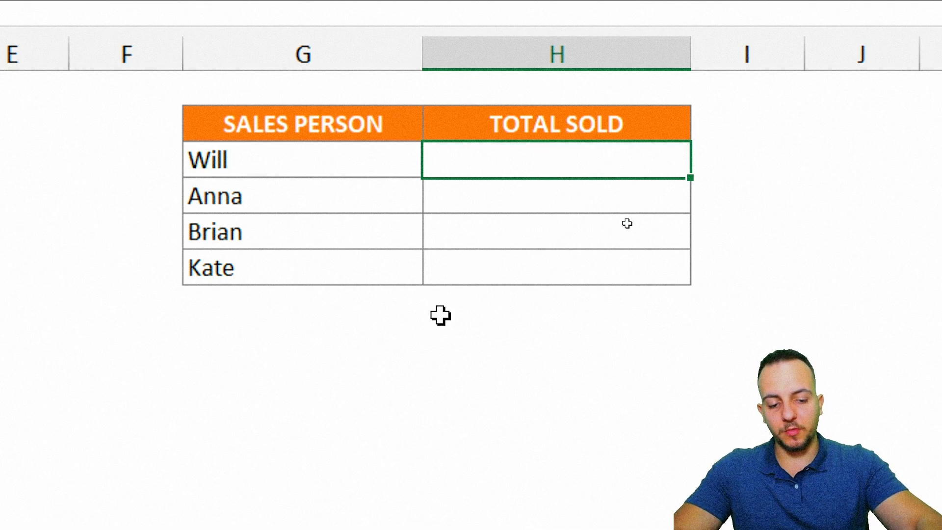
text(=sumif)
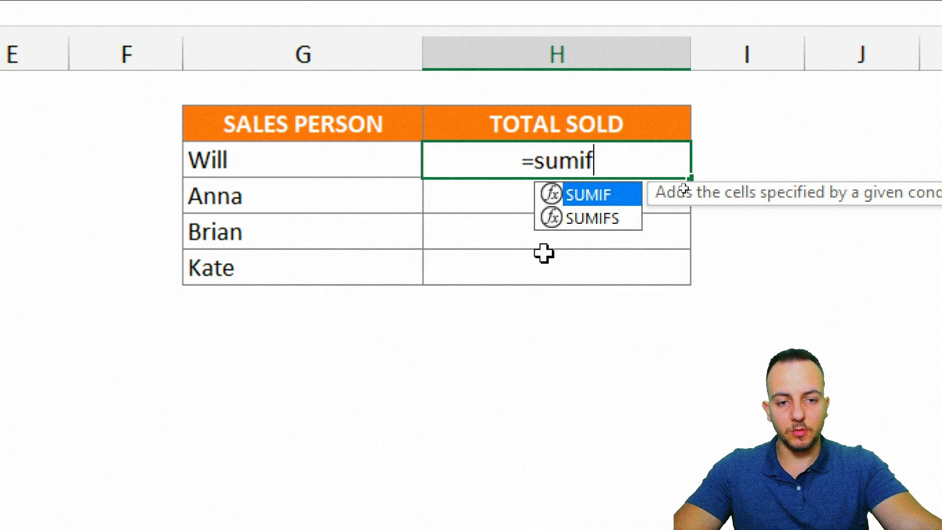
double_click(582, 196)
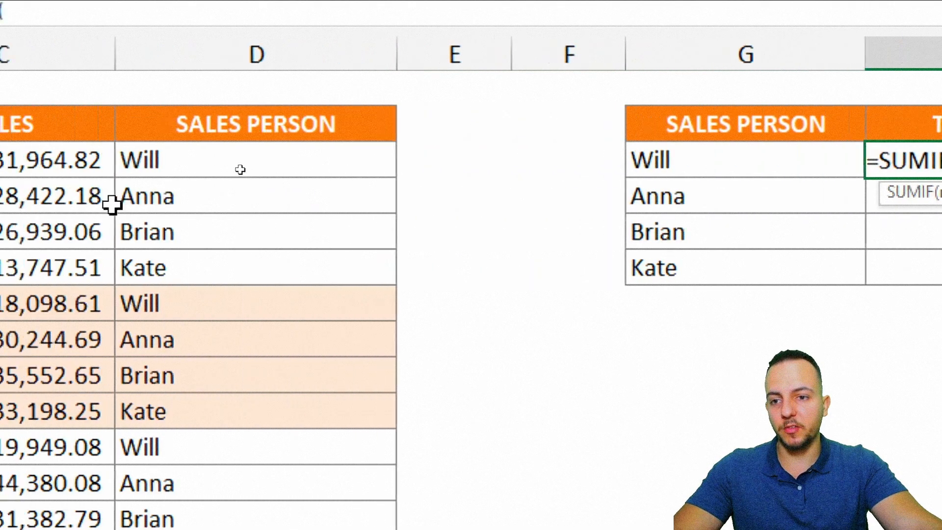
click(500, 61)
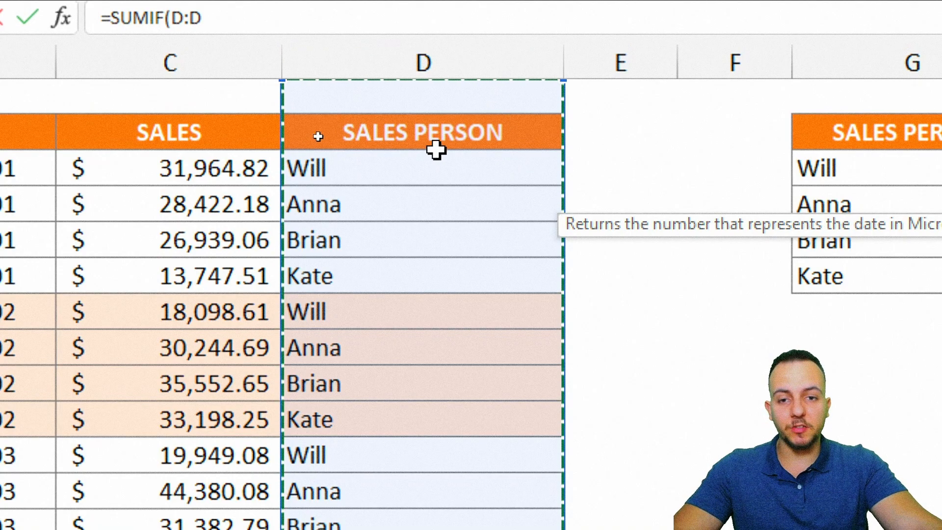
drag(408, 161, 399, 349)
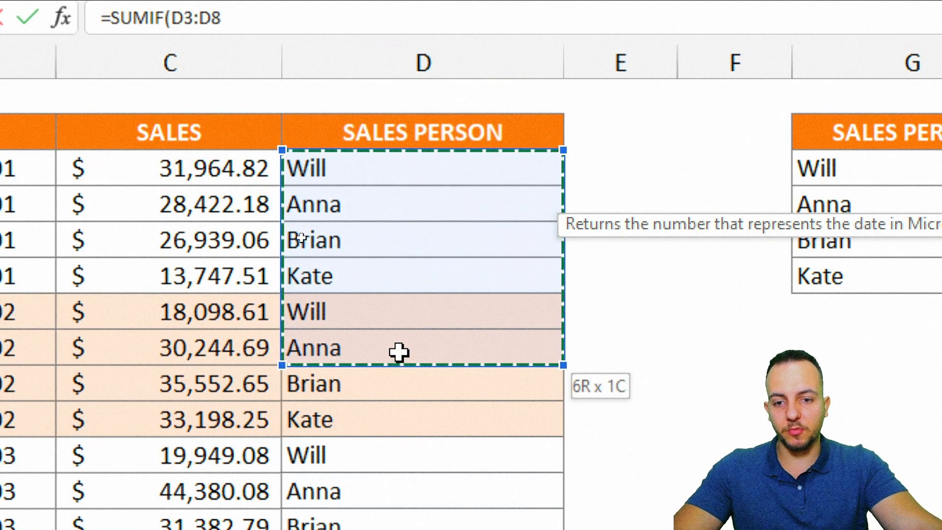
click(479, 59)
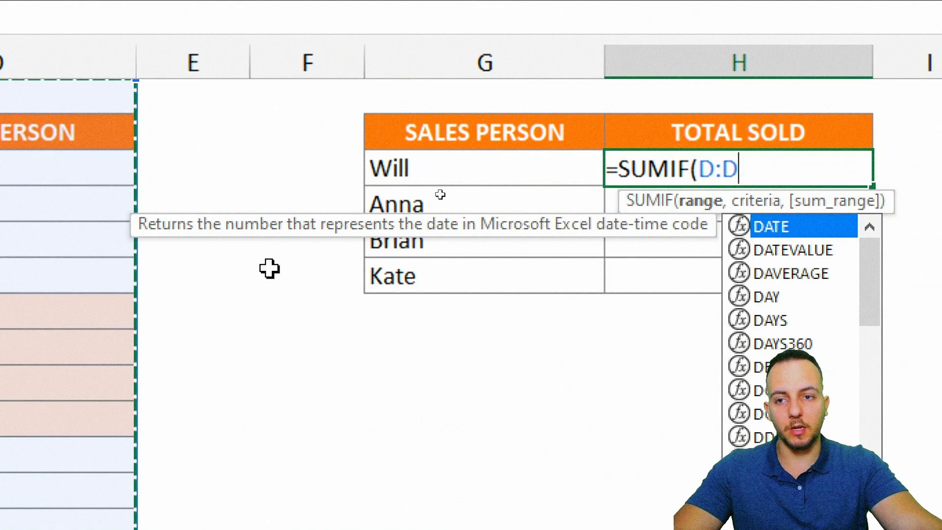
Complete the SUMIF formula with G3 as the criteria and the SALES column C:C as the sum range, and enter it.
text(,)
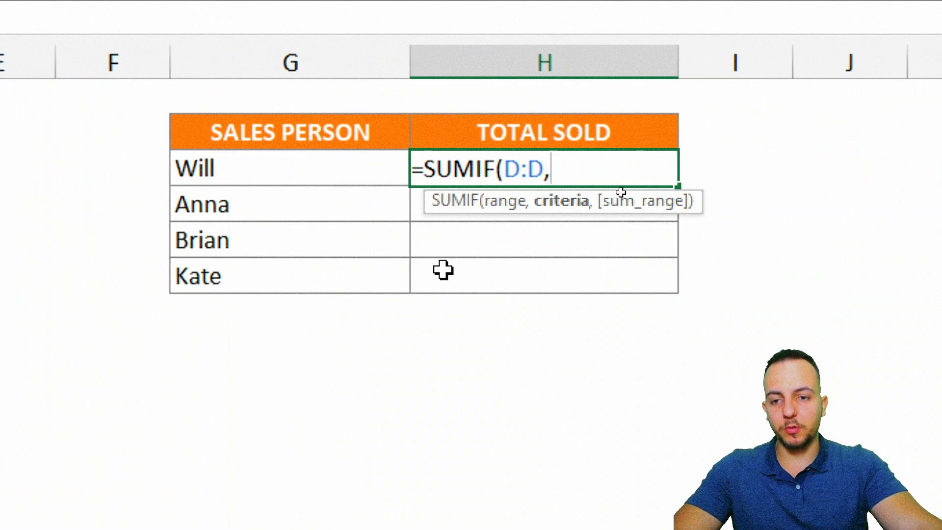
click(280, 173)
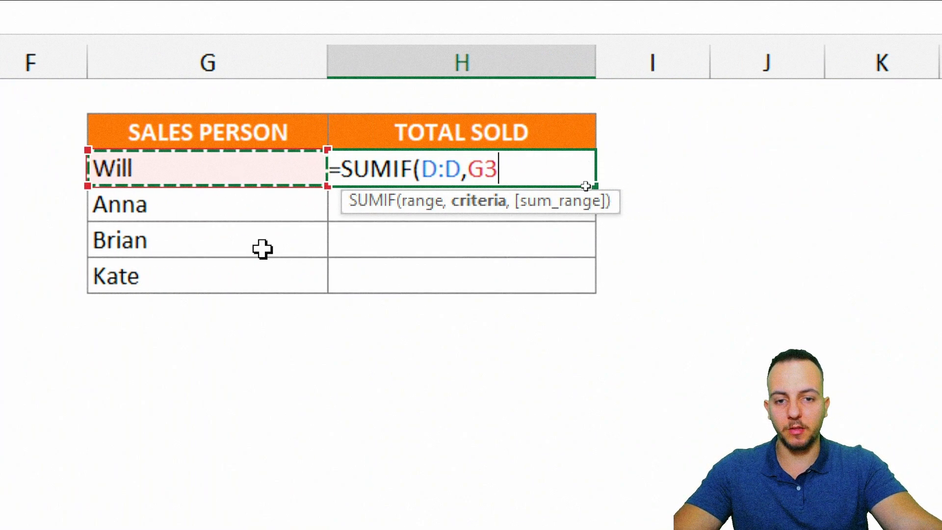
text(,)
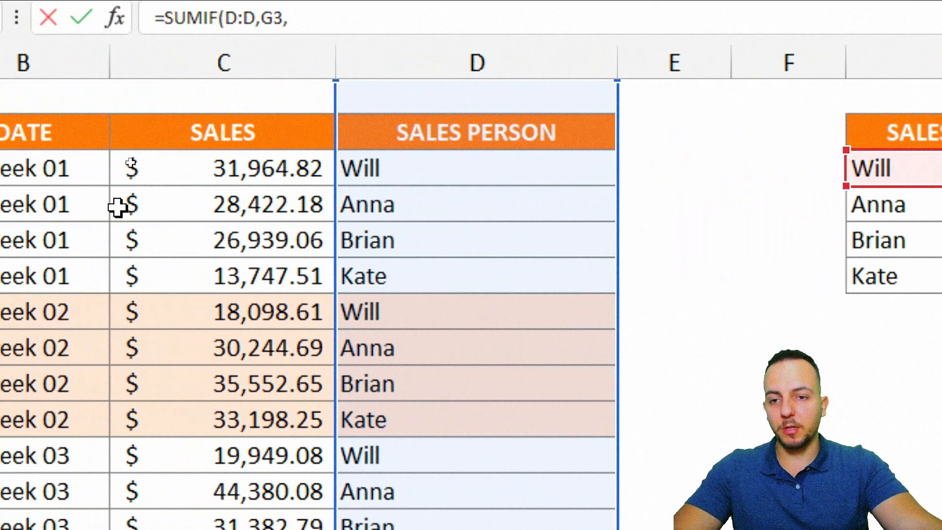
click(270, 62)
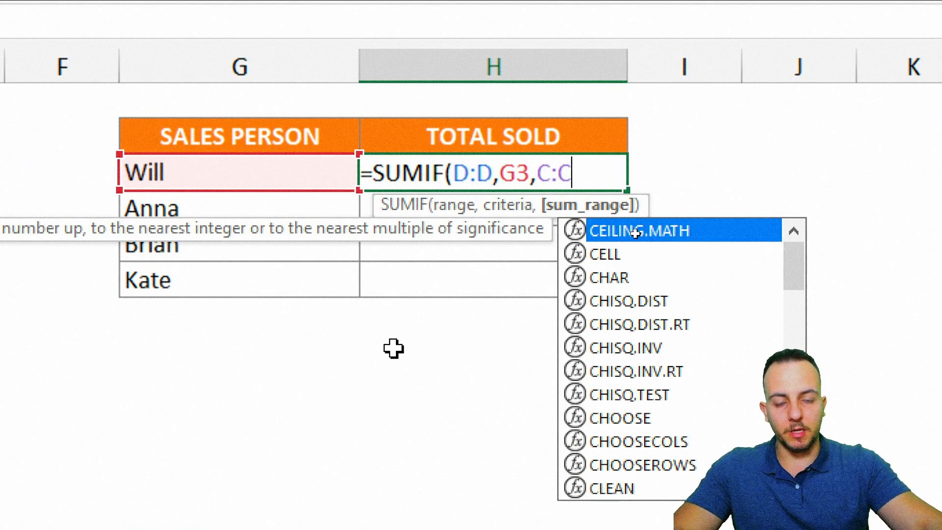
text())
key(Return)
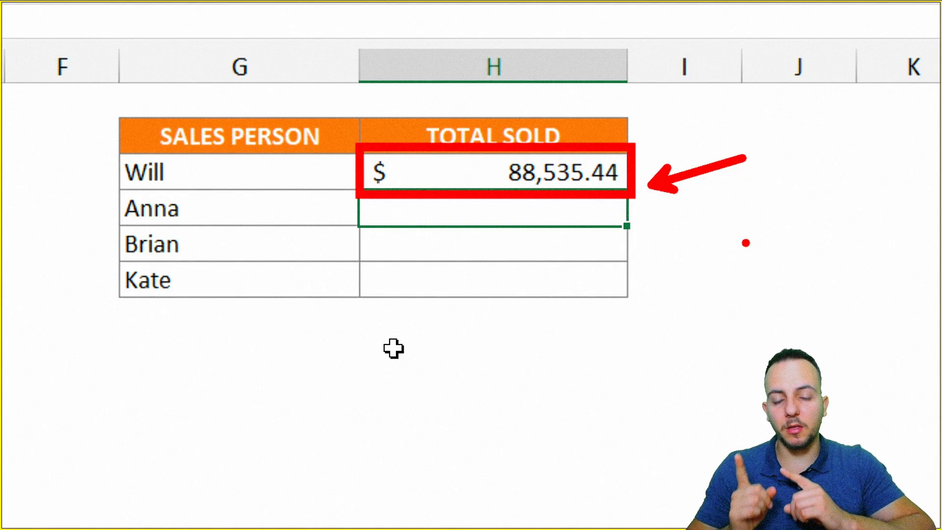
Fill the SUMIF formula from H3 down the remaining TOTAL SOLD cells for the other sales persons.
click(613, 182)
drag(627, 188, 623, 297)
click(326, 145)
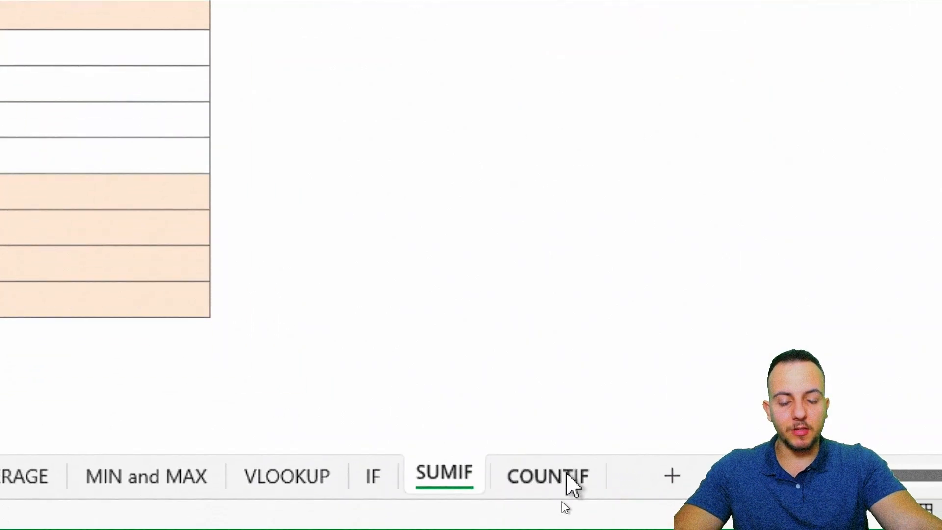
Go to the COUNTIF sheet and review the CUSTOMER list and the empty TOTAL ORDERS cells of the summary table.
click(585, 480)
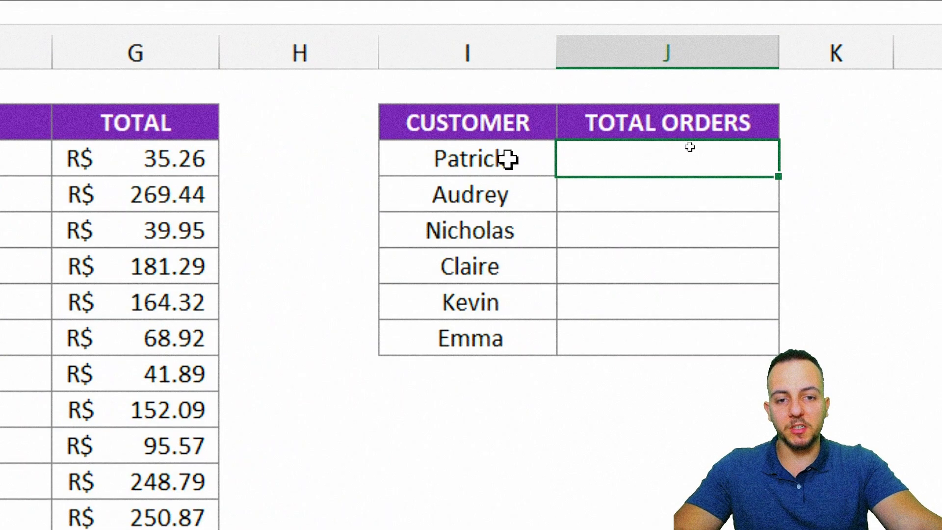
drag(509, 157, 491, 337)
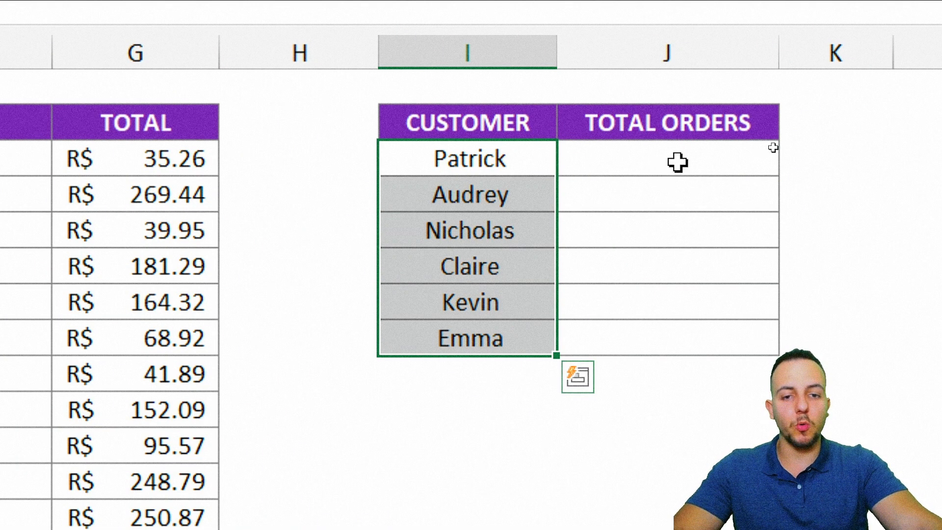
drag(730, 162, 709, 312)
drag(637, 313, 646, 322)
Start a COUNTIF formula in the first TOTAL ORDERS cell, J3, with the whole CUSTOMER column D:D as the range.
click(589, 173)
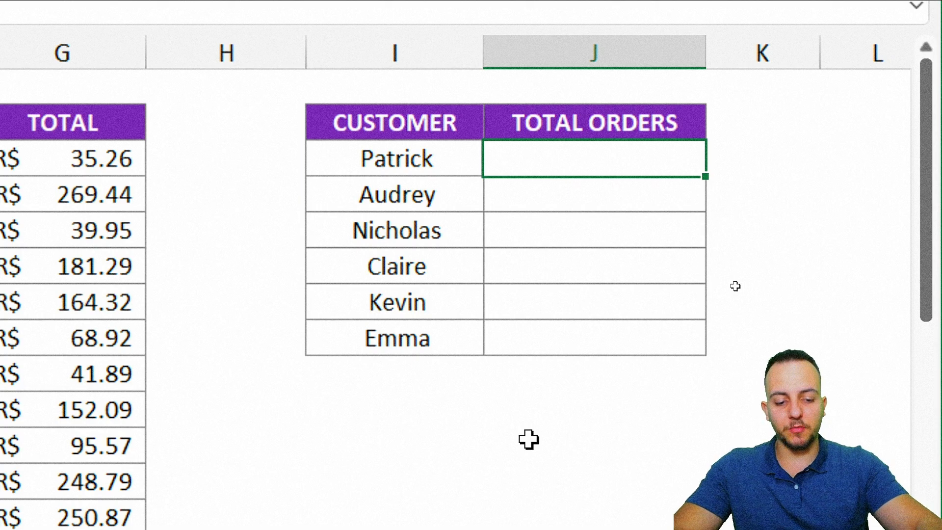
text(=counta)
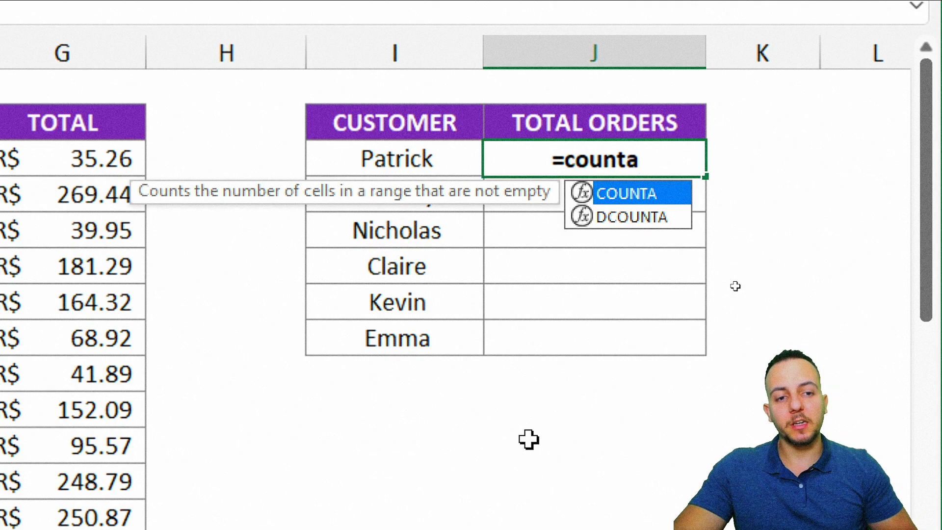
key(BackSpace)
text(if)
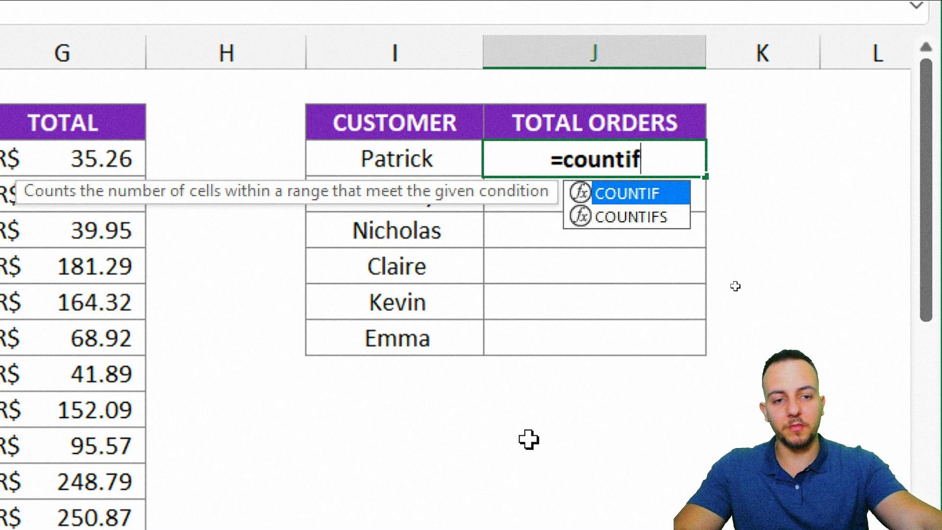
double_click(615, 196)
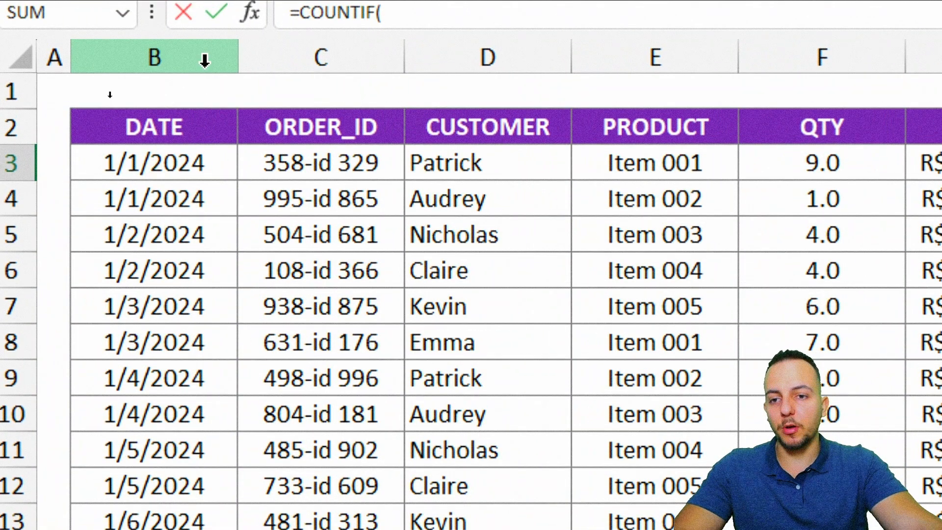
click(203, 53)
click(638, 54)
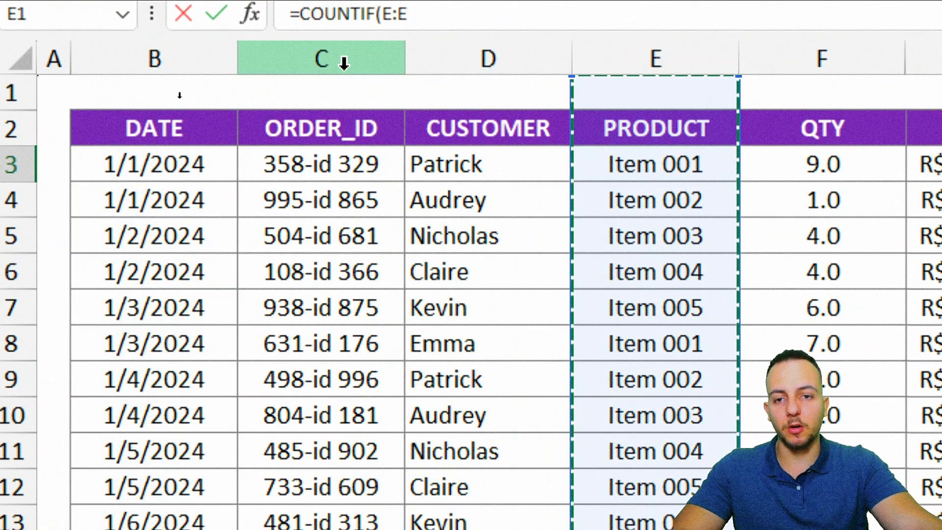
click(344, 59)
click(530, 58)
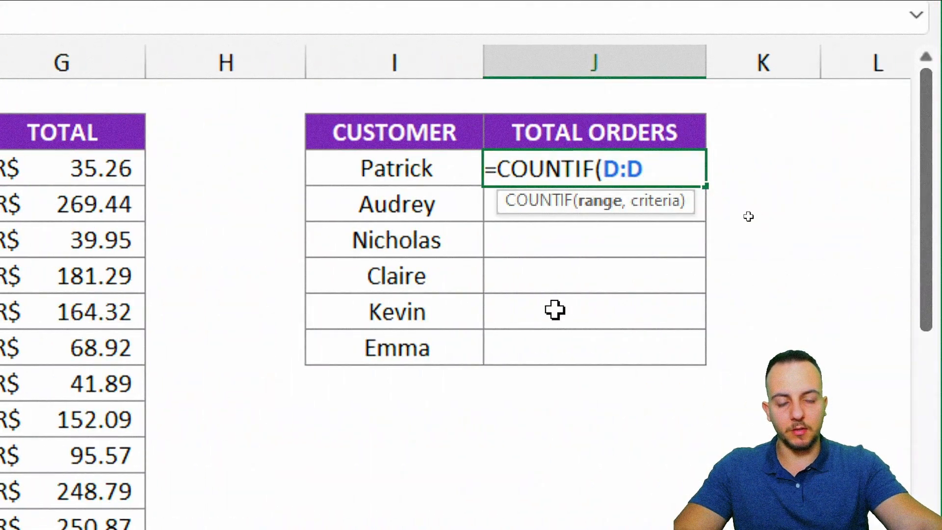
Complete the COUNTIF formula with I3 as the criteria, enter it, and reselect the first TOTAL ORDERS cell.
text(,)
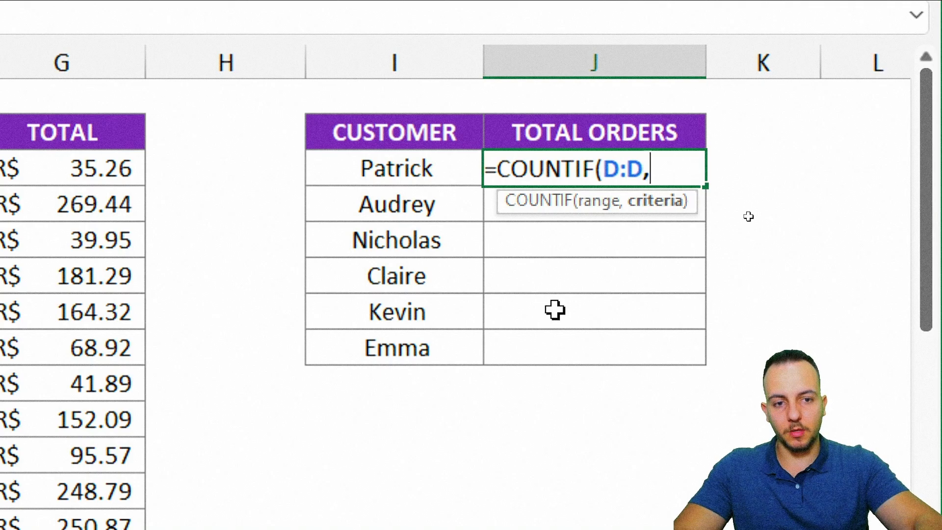
click(412, 167)
text())
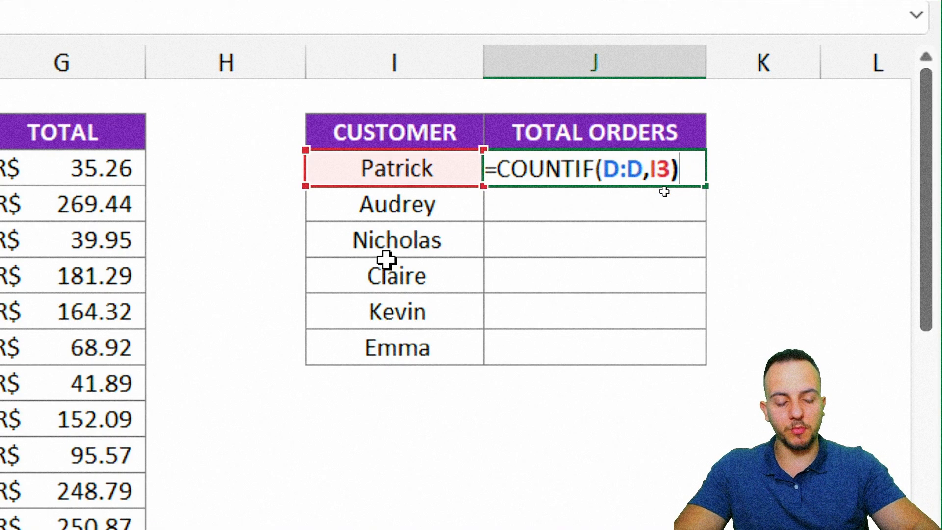
key(Return)
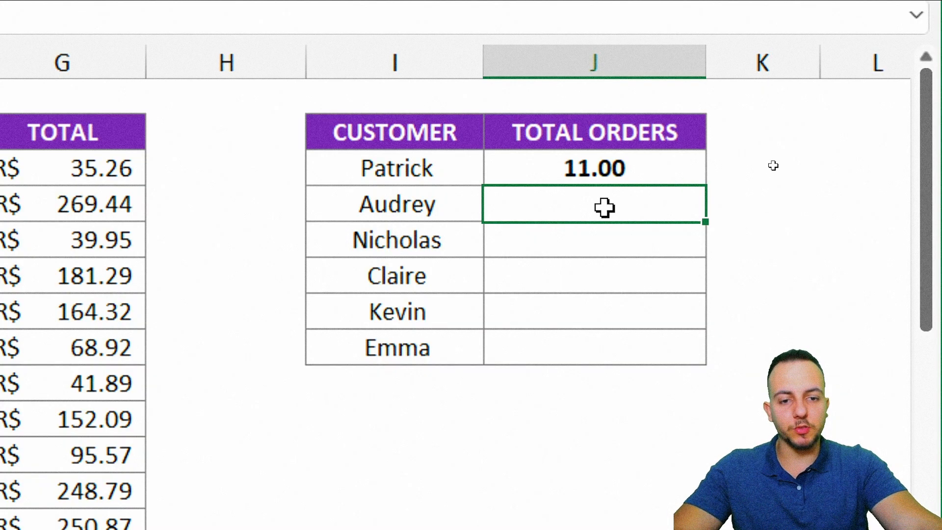
drag(603, 206, 583, 356)
click(671, 167)
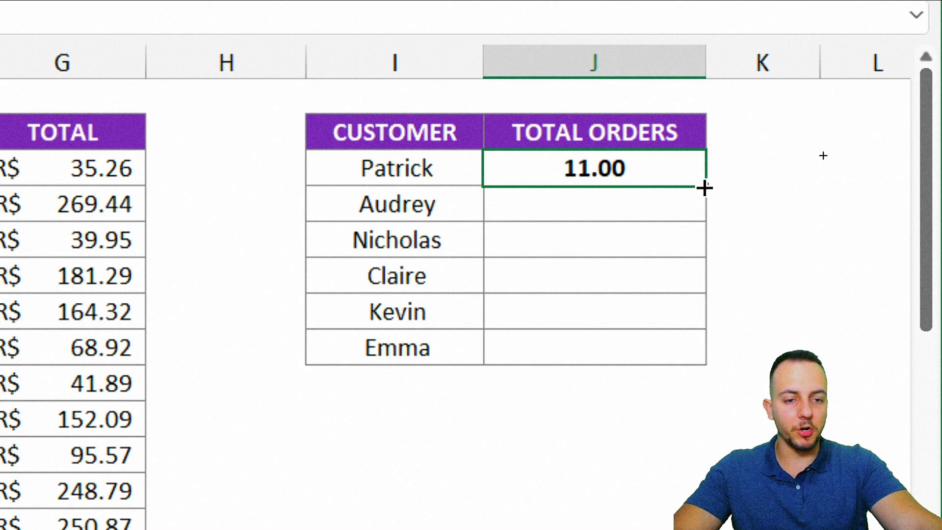
Fill the COUNTIF formula from J3 down the remaining TOTAL ORDERS cells for the other customers and deselect the range.
drag(705, 187, 700, 352)
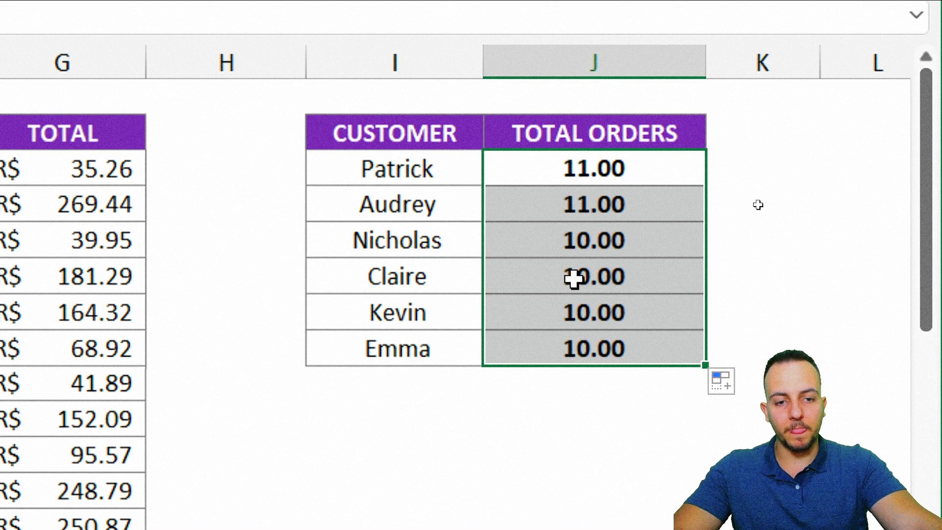
click(540, 312)
click(474, 276)
click(479, 417)
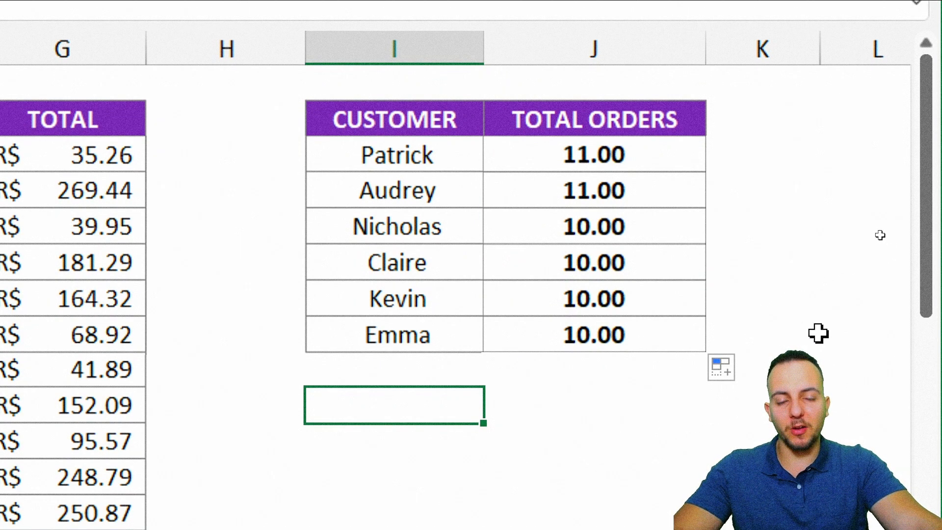
Mark the first two customers and their total orders with a red box and an arrow, and clear the markup.
key(ctrl+2)
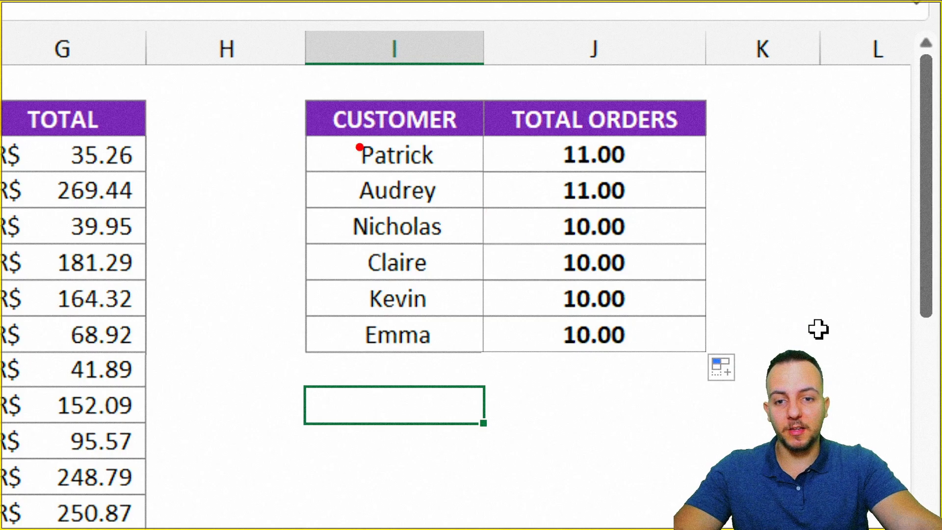
mouse_move(328, 130)
mouse_down()
mouse_move(429, 211)
mouse_move(653, 212)
mouse_move(765, 175)
mouse_up()
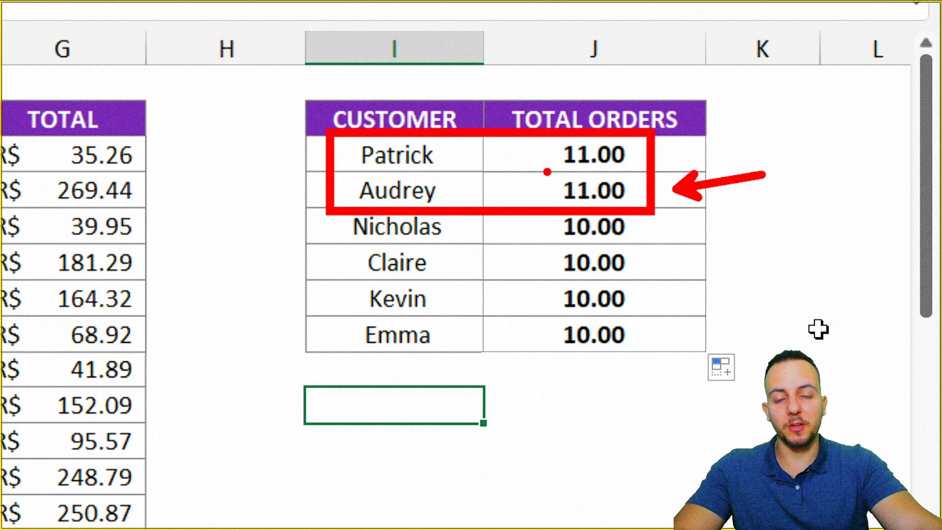
key(Escape)
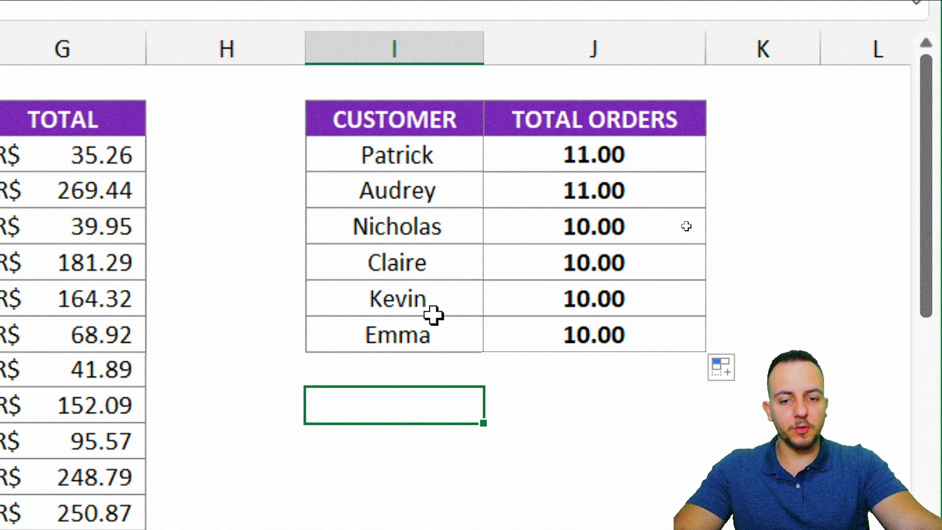
Test the COUNTIF formulas by clearing the customer name in D7, check the fifth customer's total, and undo the deletion.
drag(422, 306, 534, 299)
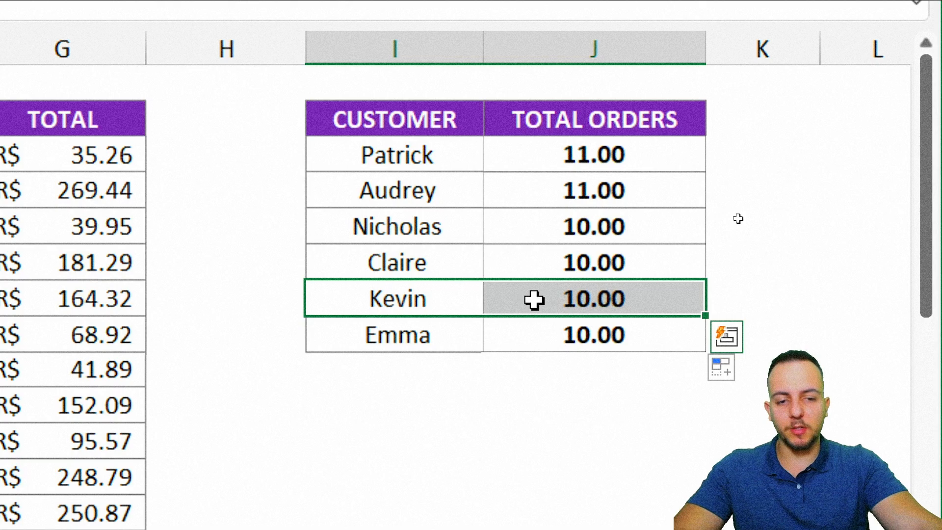
scroll(118, 304, left, 5)
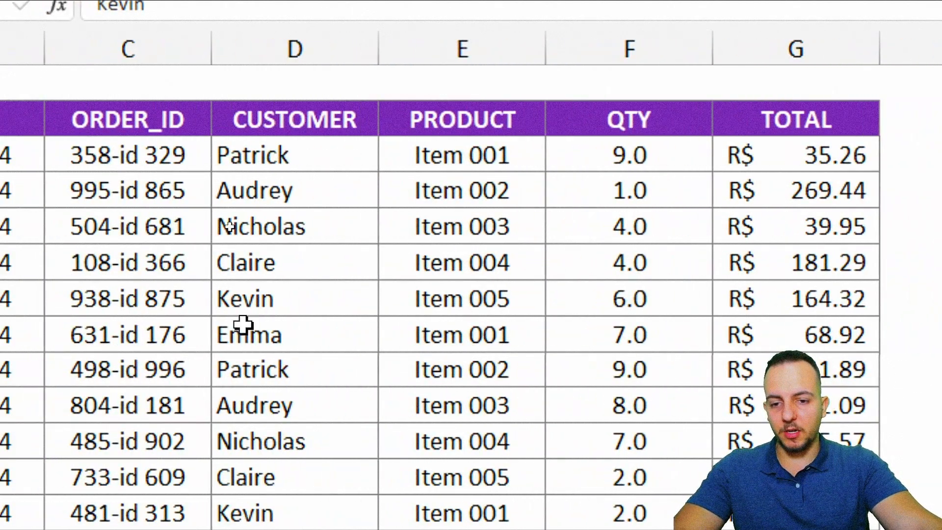
click(243, 309)
key(Delete)
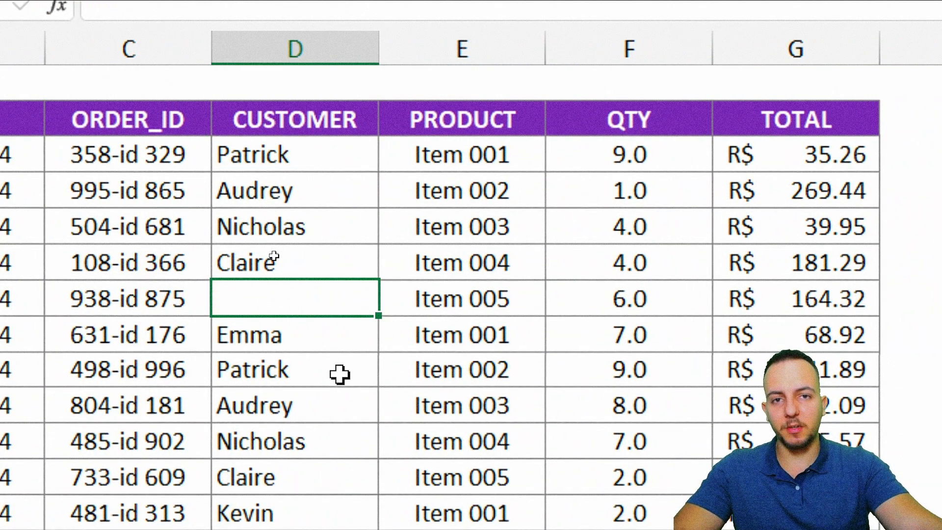
scroll(339, 375, right, 4)
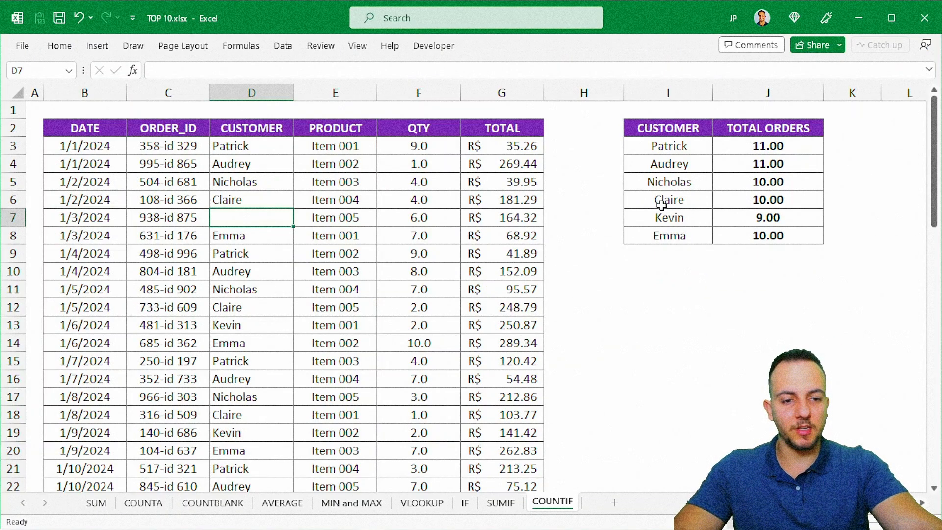
key(ctrl+z)
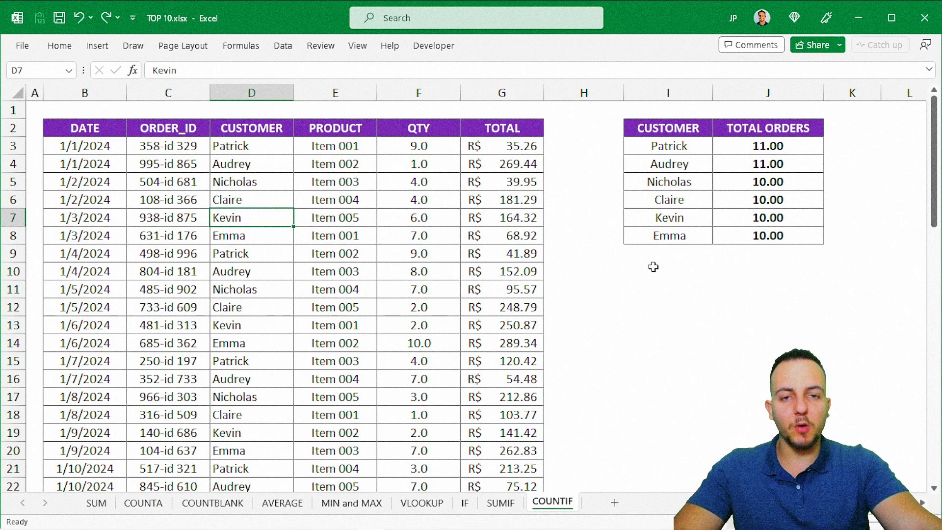
click(692, 132)
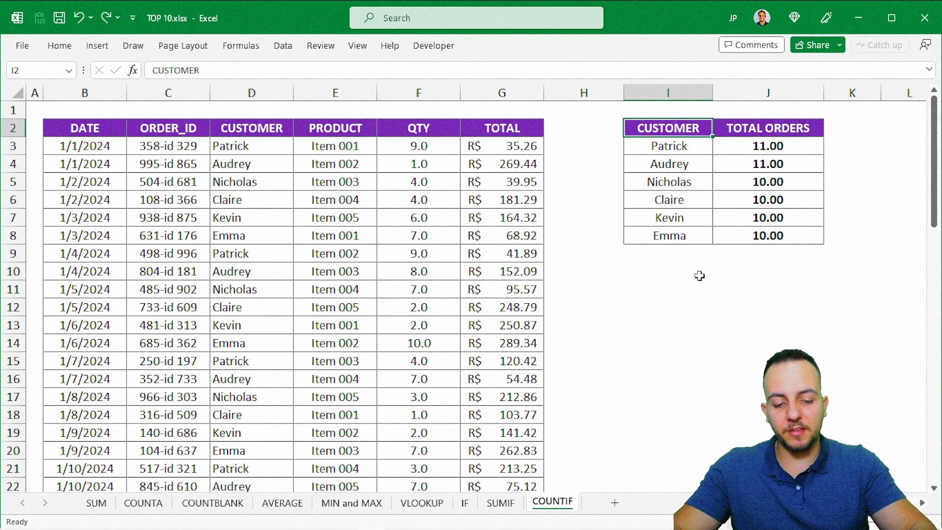
Go back through the preceding worksheets from COUNTIF to the COUNTA sheet to review the functions covered.
key(ctrl+Page_Up)
key(ctrl+Page_Up)
key(ctrl+Page_Up)
key(ctrl+Page_Up)
key(ctrl+Page_Up)
key(ctrl+Page_Up)
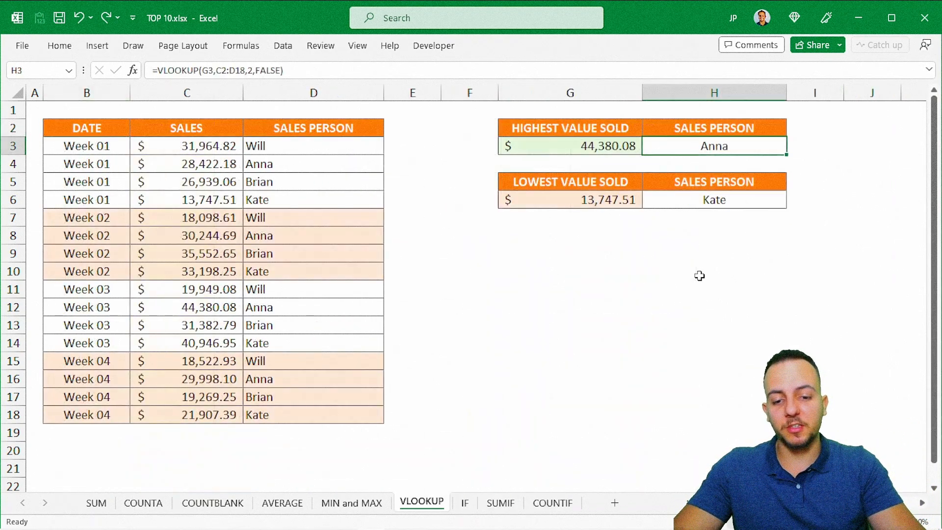
key(ctrl+Page_Up)
key(ctrl+Page_Up)
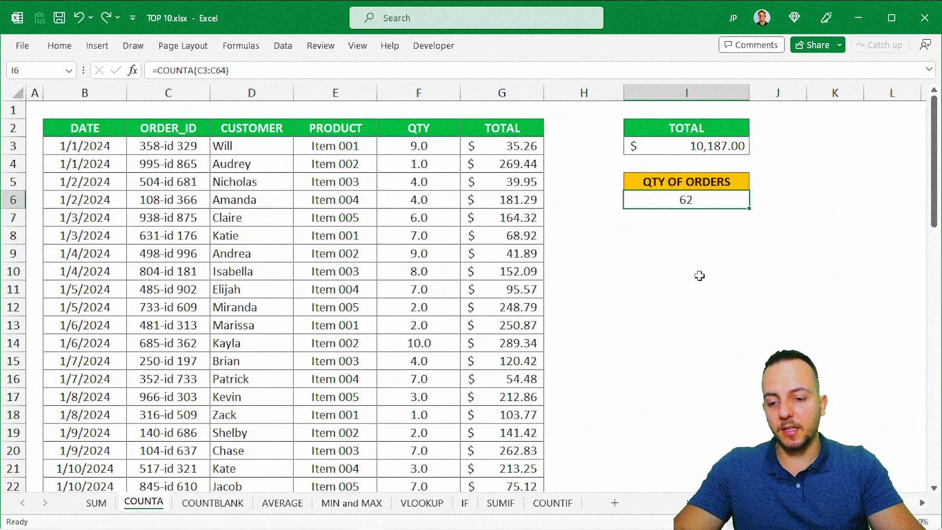